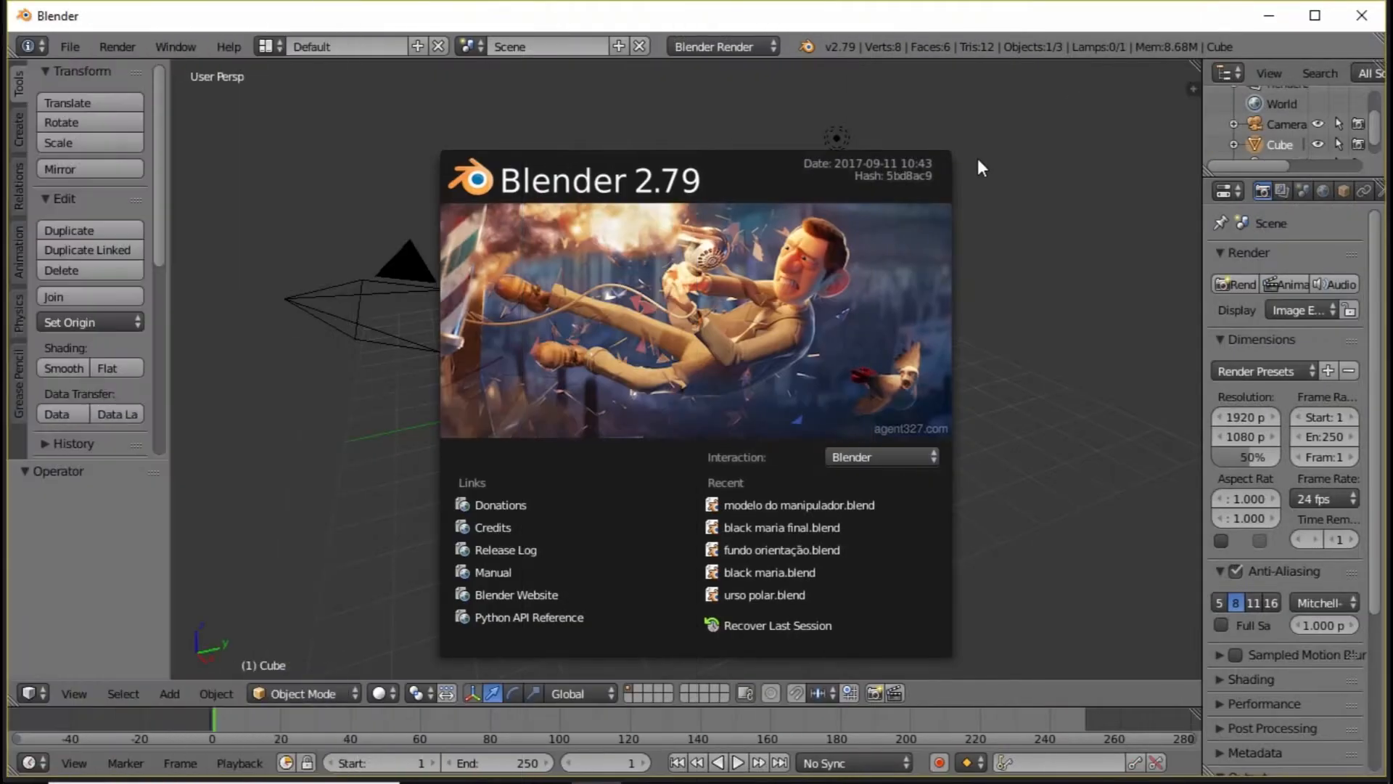
# Dismiss the splash screen and turn on snapping for the 3D view.
pyautogui.click(980, 458)
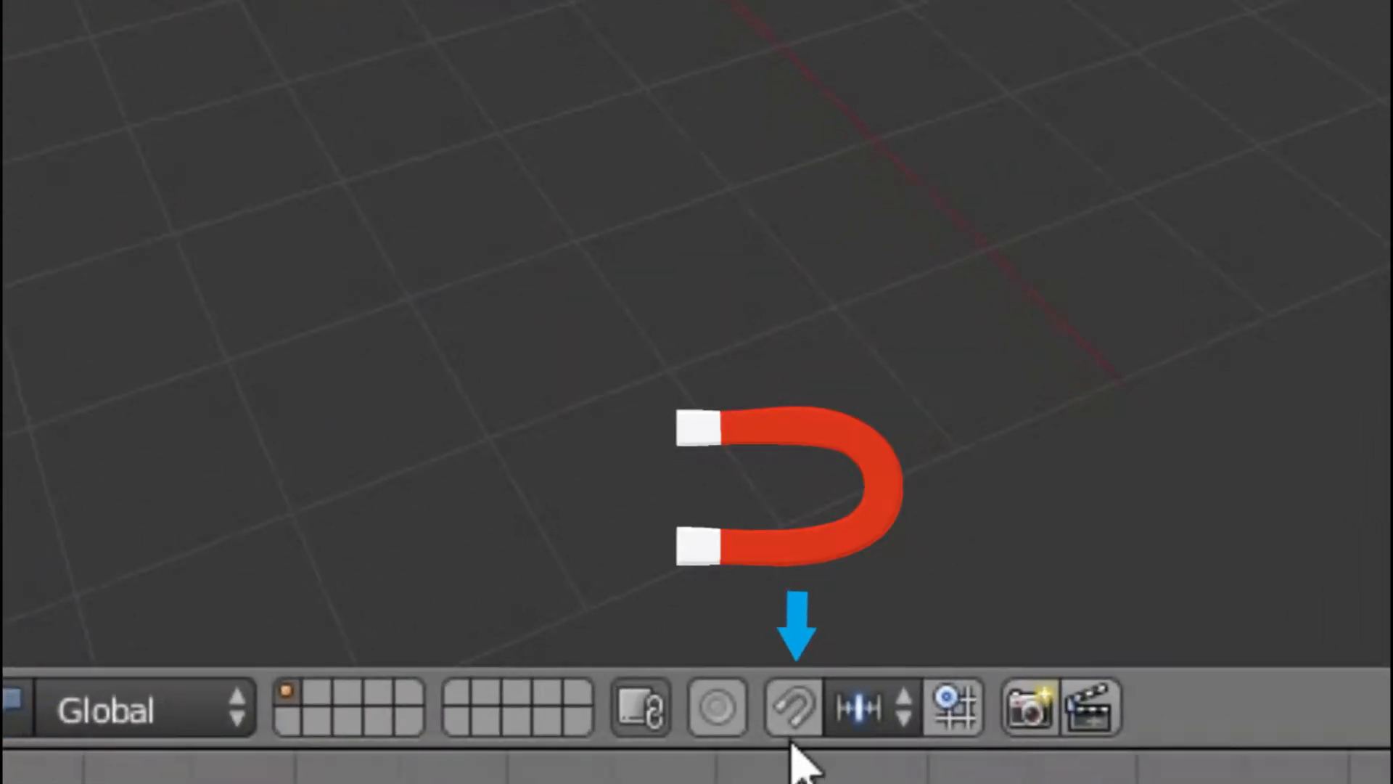
pyautogui.click(797, 708)
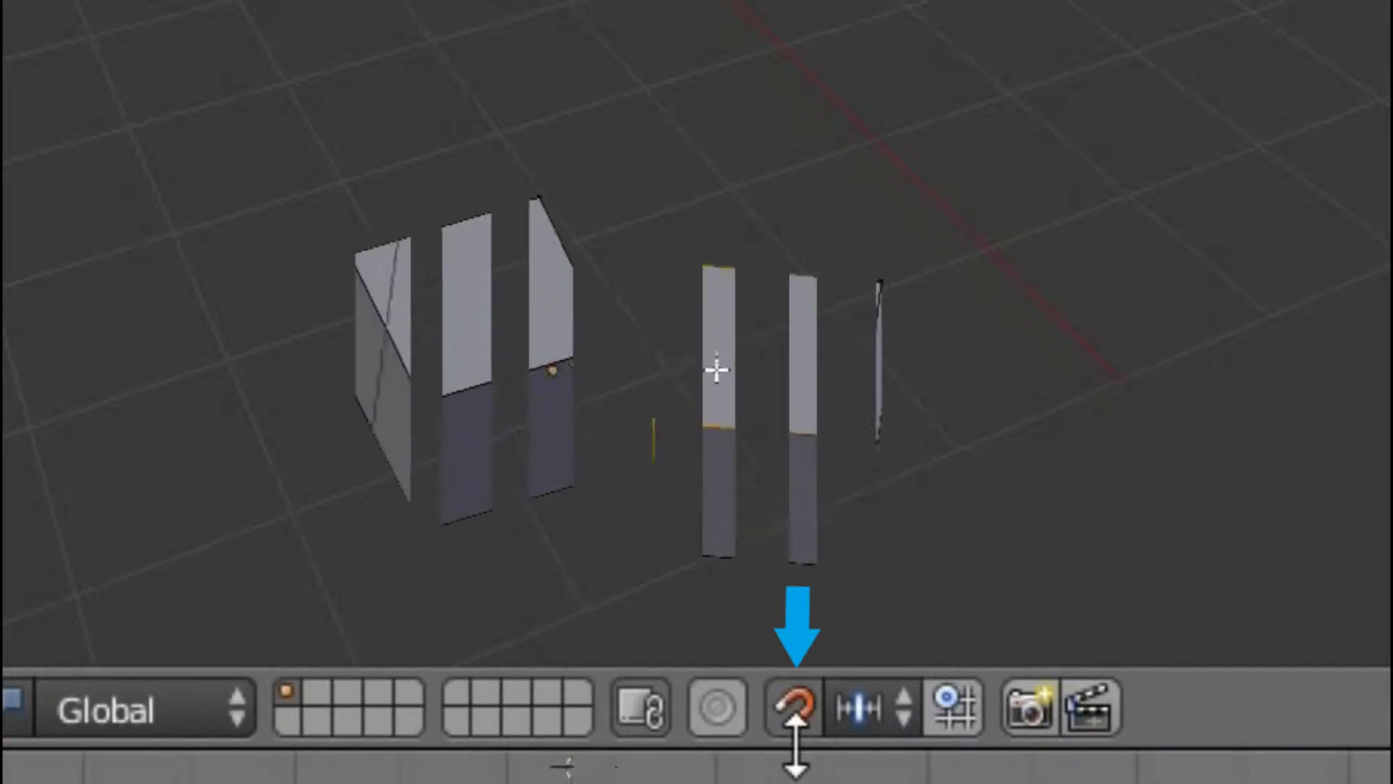
# Move the second cube's selected vertices so they snap to the nearest corner of the neighbouring cube.
pyautogui.moveTo(716, 367); pyautogui.dragTo(622, 352)
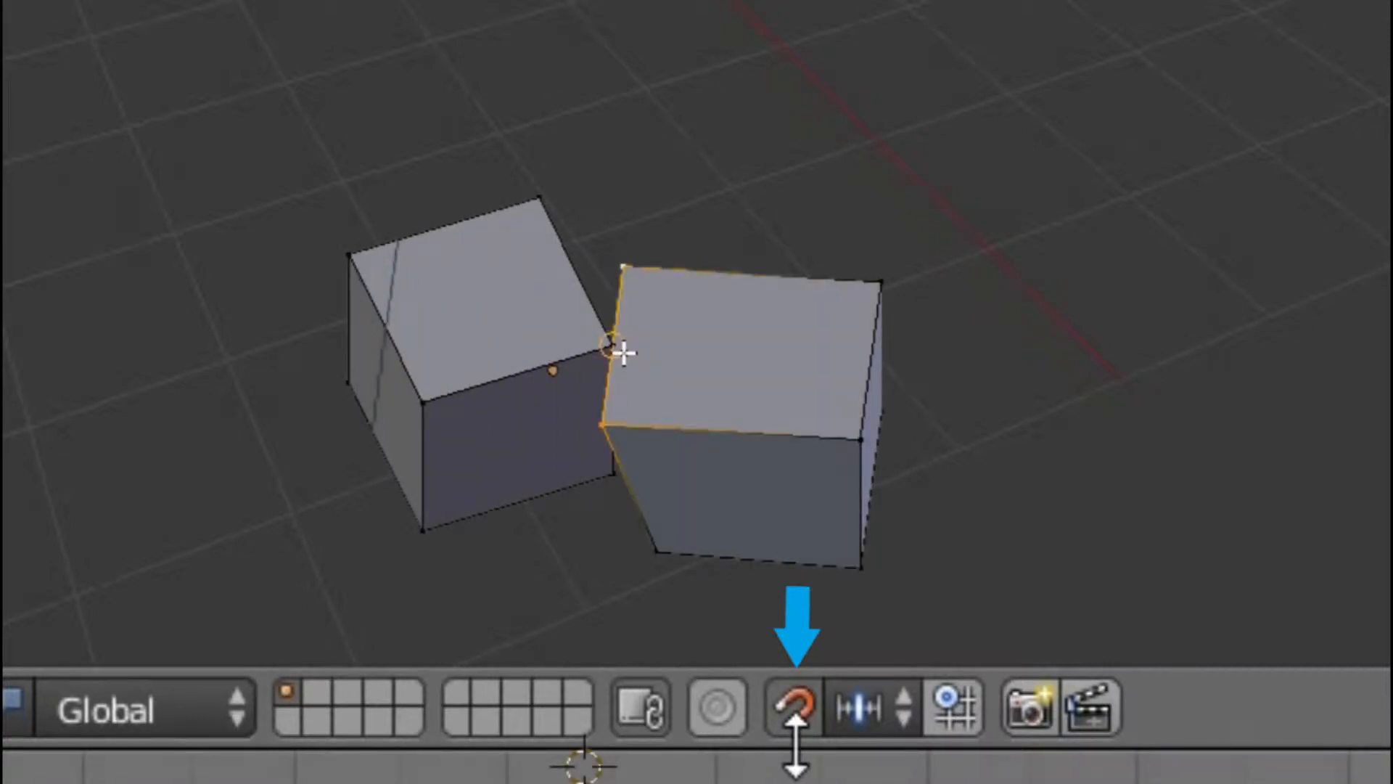
pyautogui.click(624, 353)
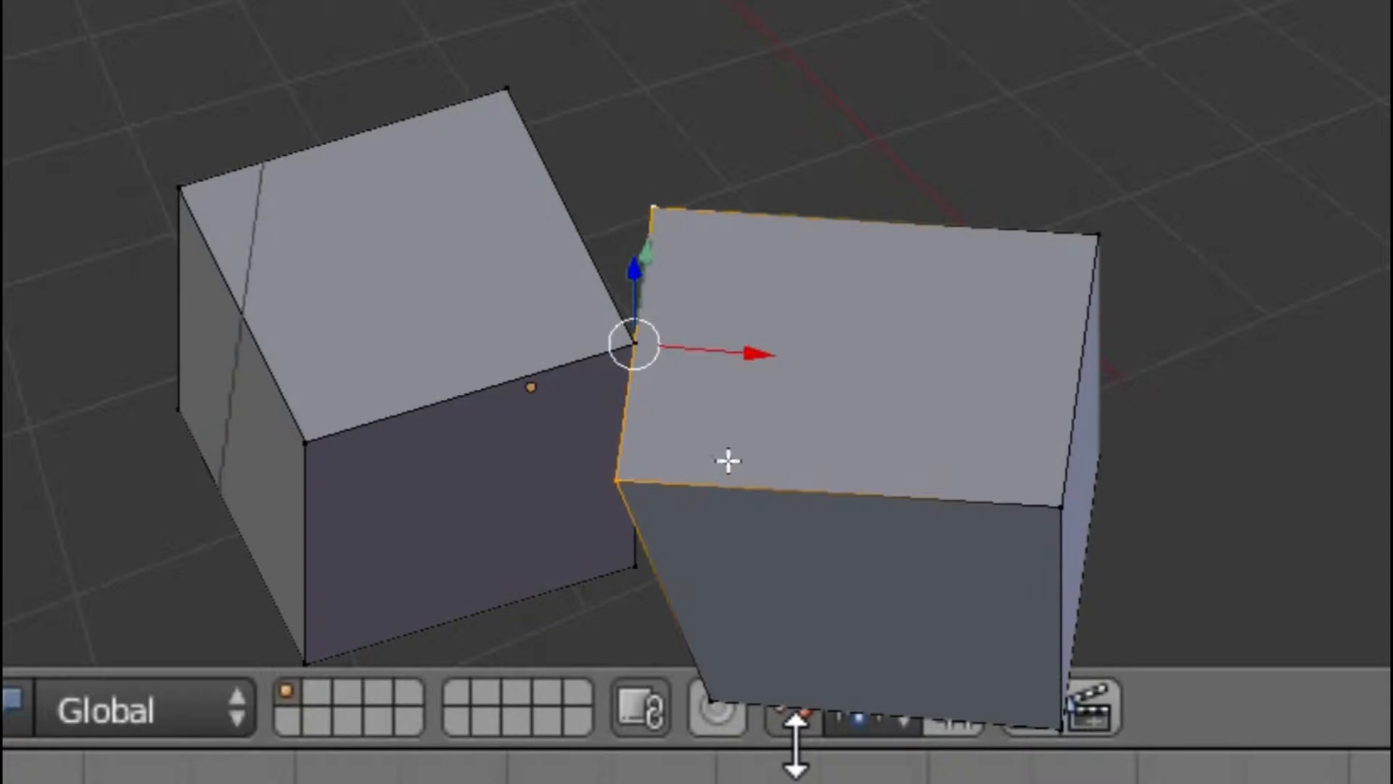
pyautogui.press('g')
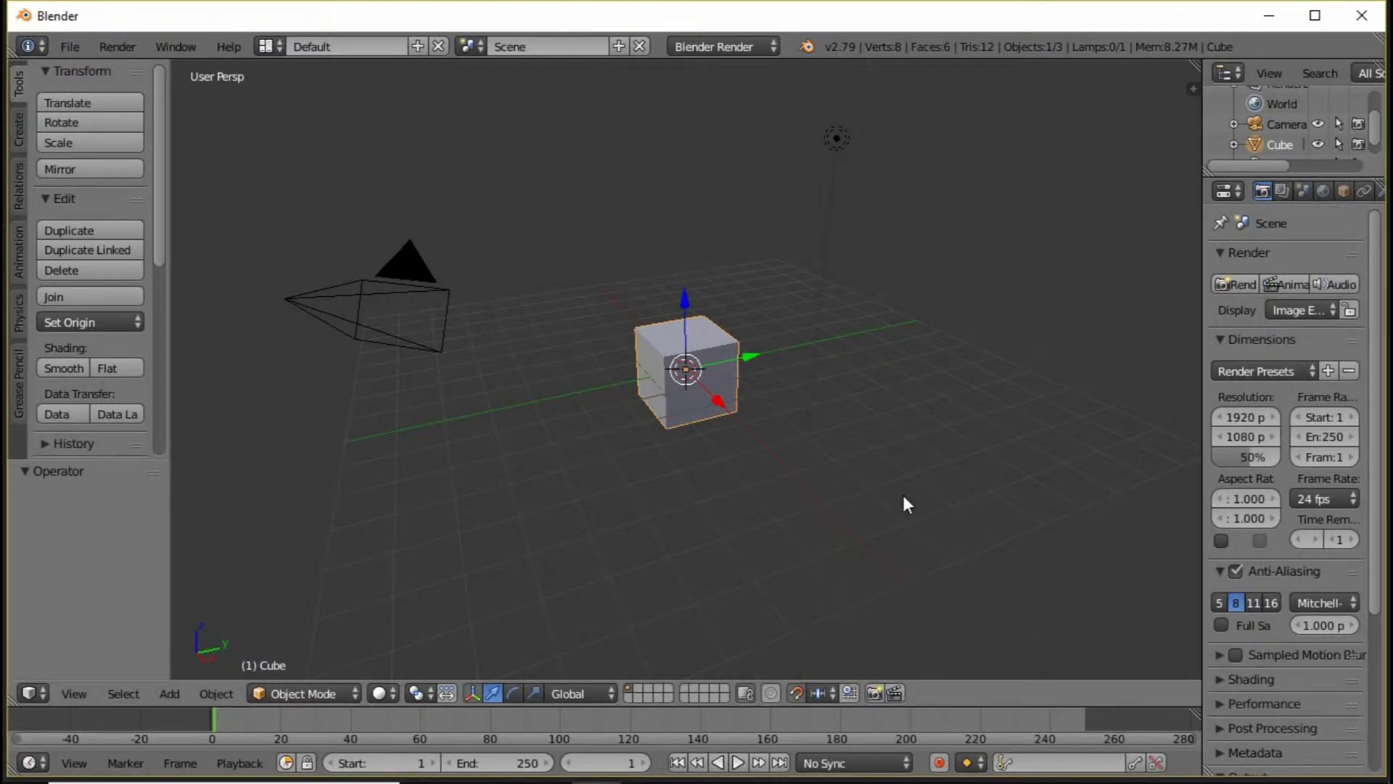
# Duplicate the cube, place the copy beside the original along X, and set the snap element to Face.
pyautogui.hotkey('ctrl', 'shift', 'Tab')
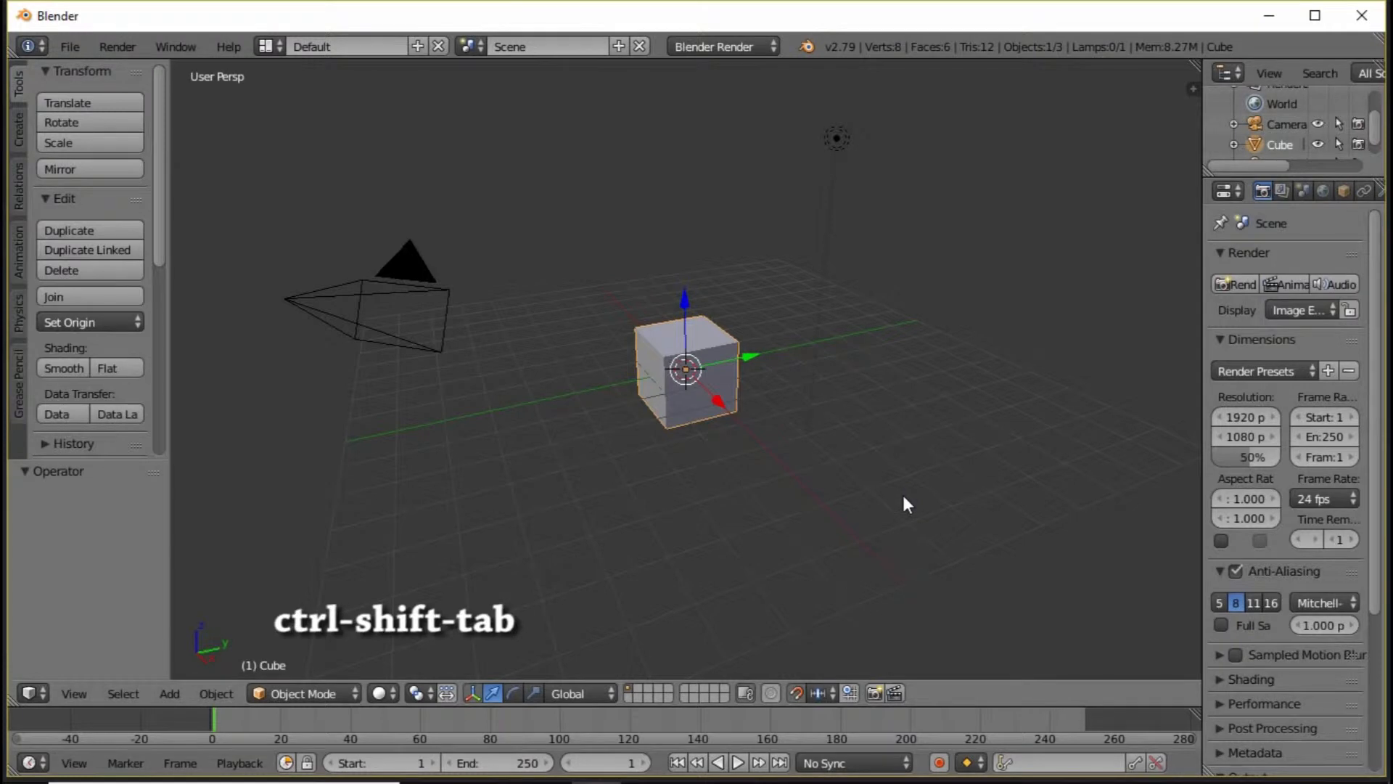
pyautogui.hotkey('ctrl', 'shift', 'Tab')
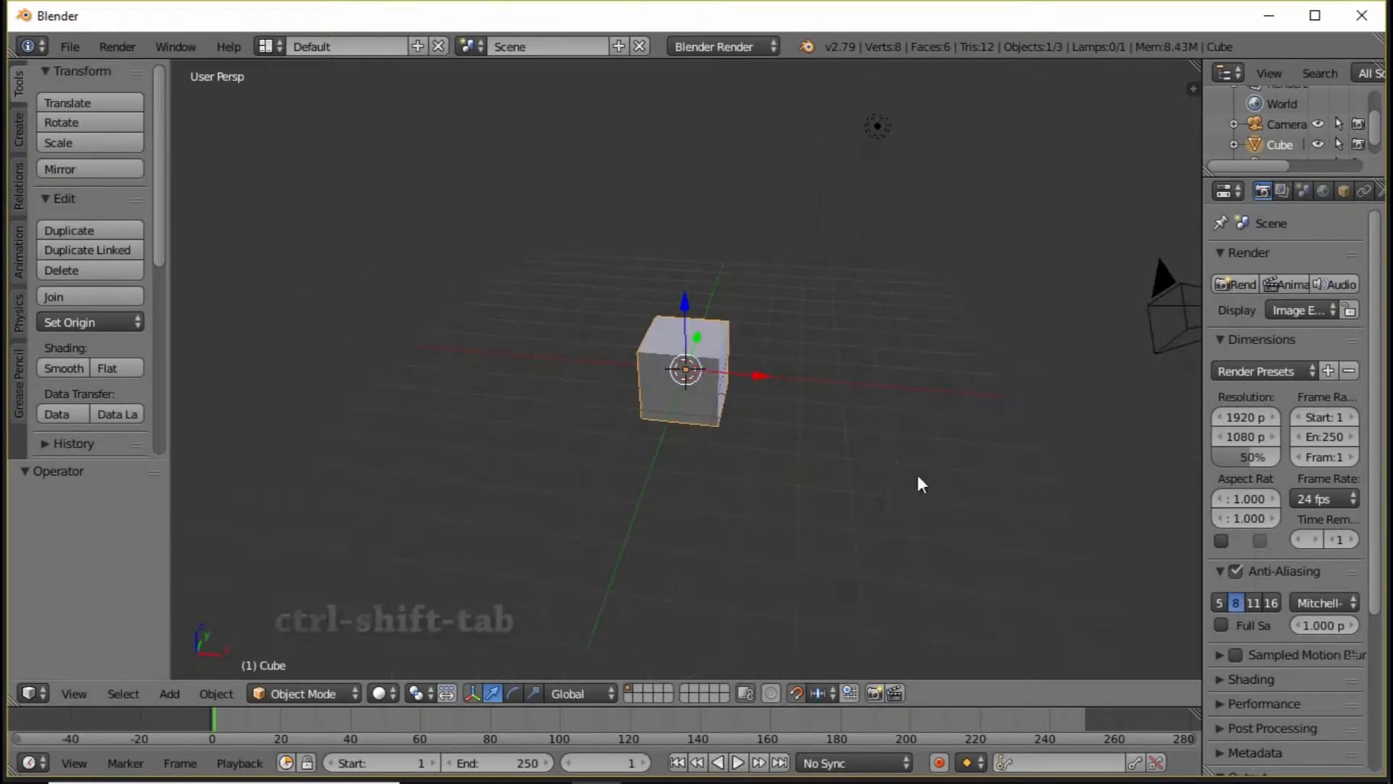
pyautogui.scroll(3, 880, 500)
pyautogui.moveTo(880, 501); pyautogui.dragTo(894, 492, button='middle')
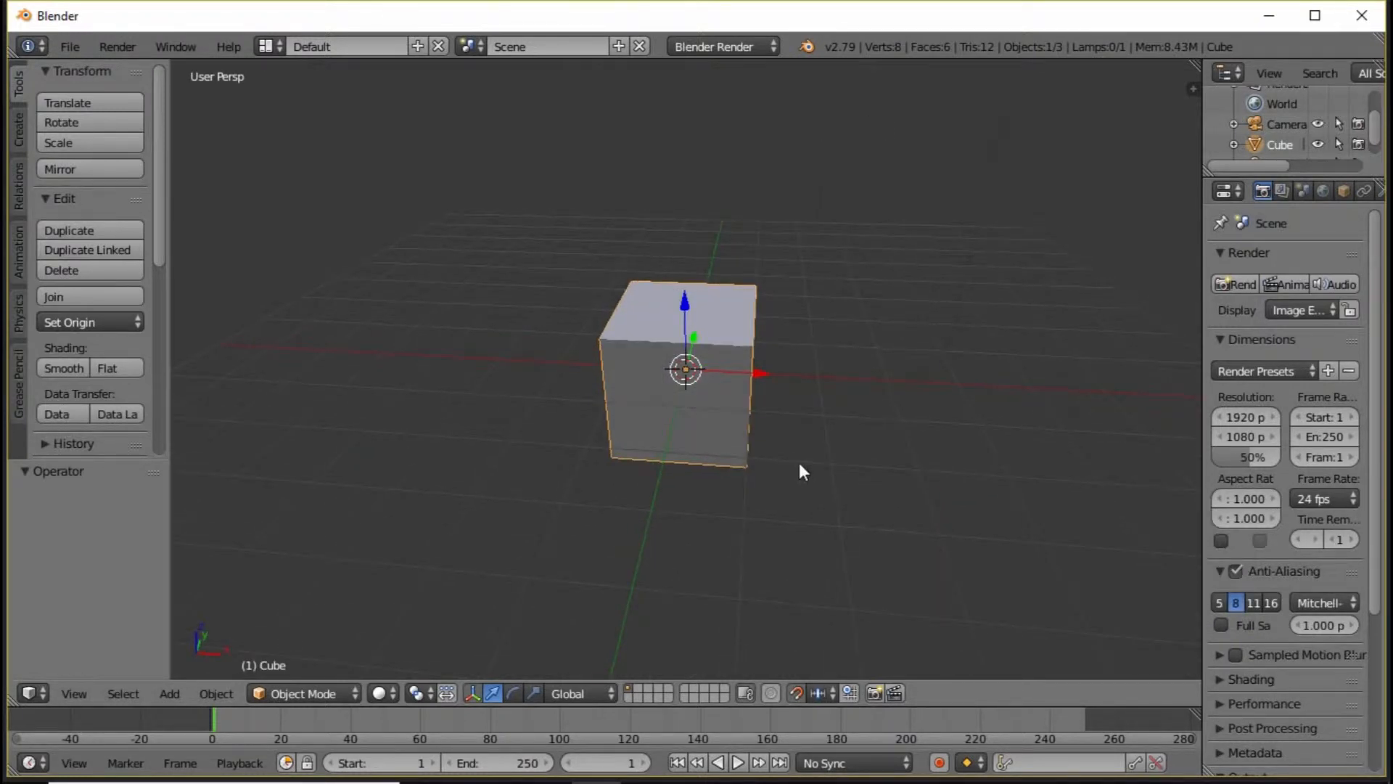
pyautogui.hotkey('shift', 'd')
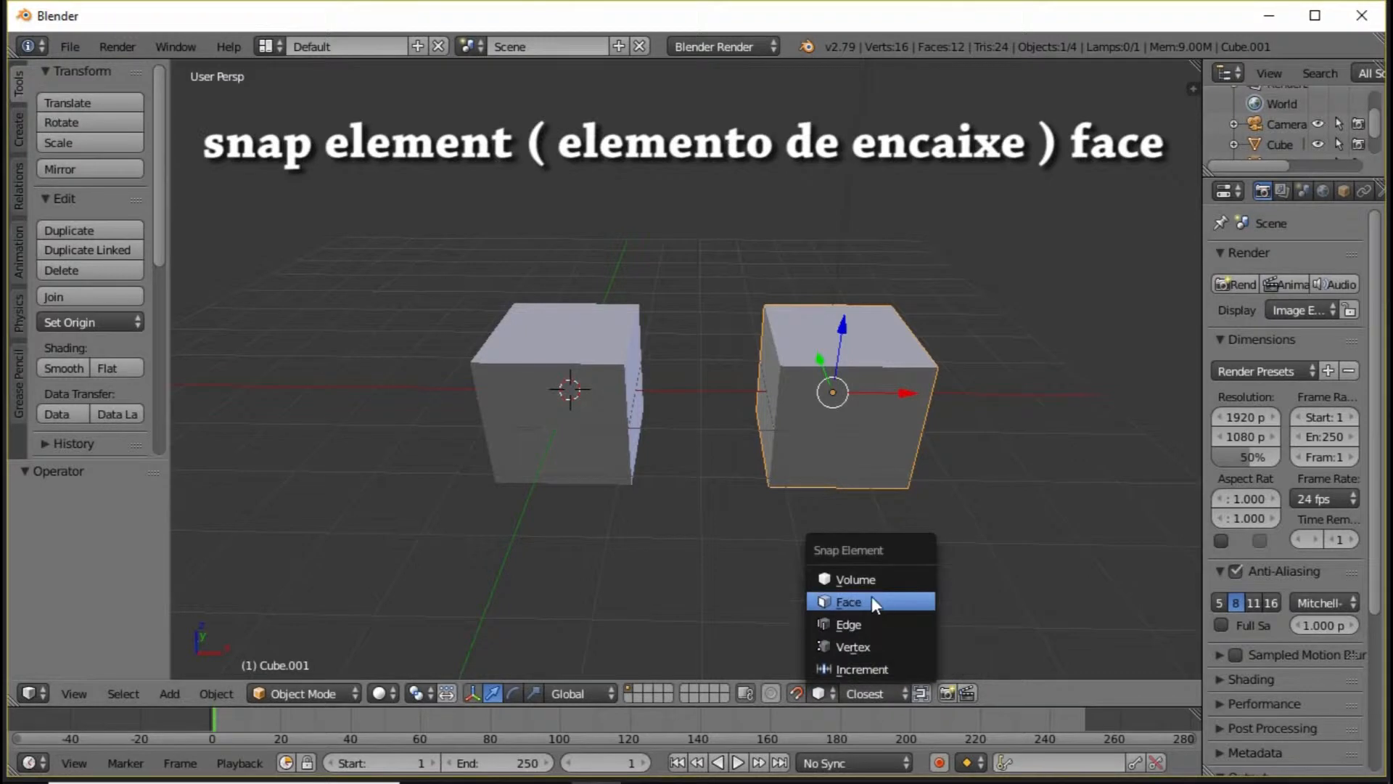
pyautogui.click(847, 602)
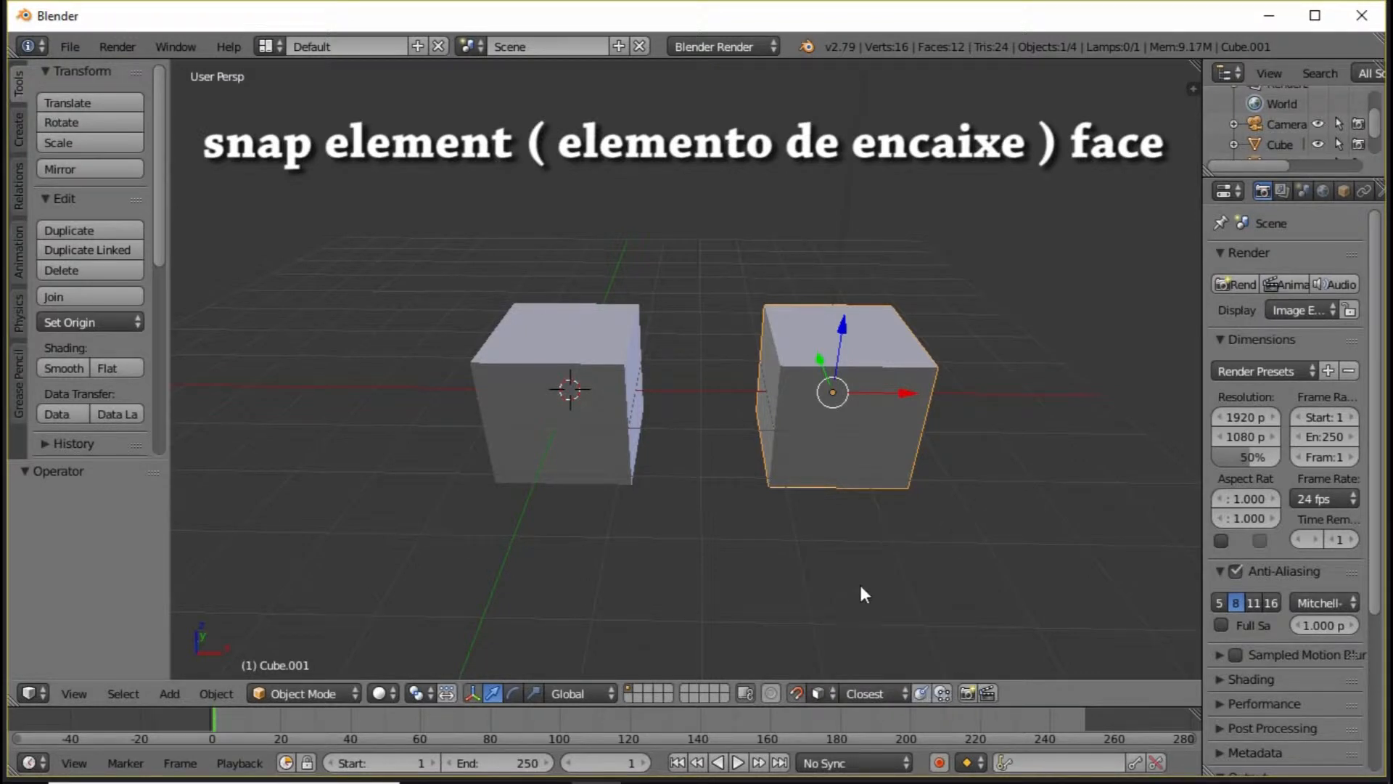
# Move the duplicate cube with face snapping so it sits stacked on top of the original cube.
pyautogui.scroll(3, 859, 584)
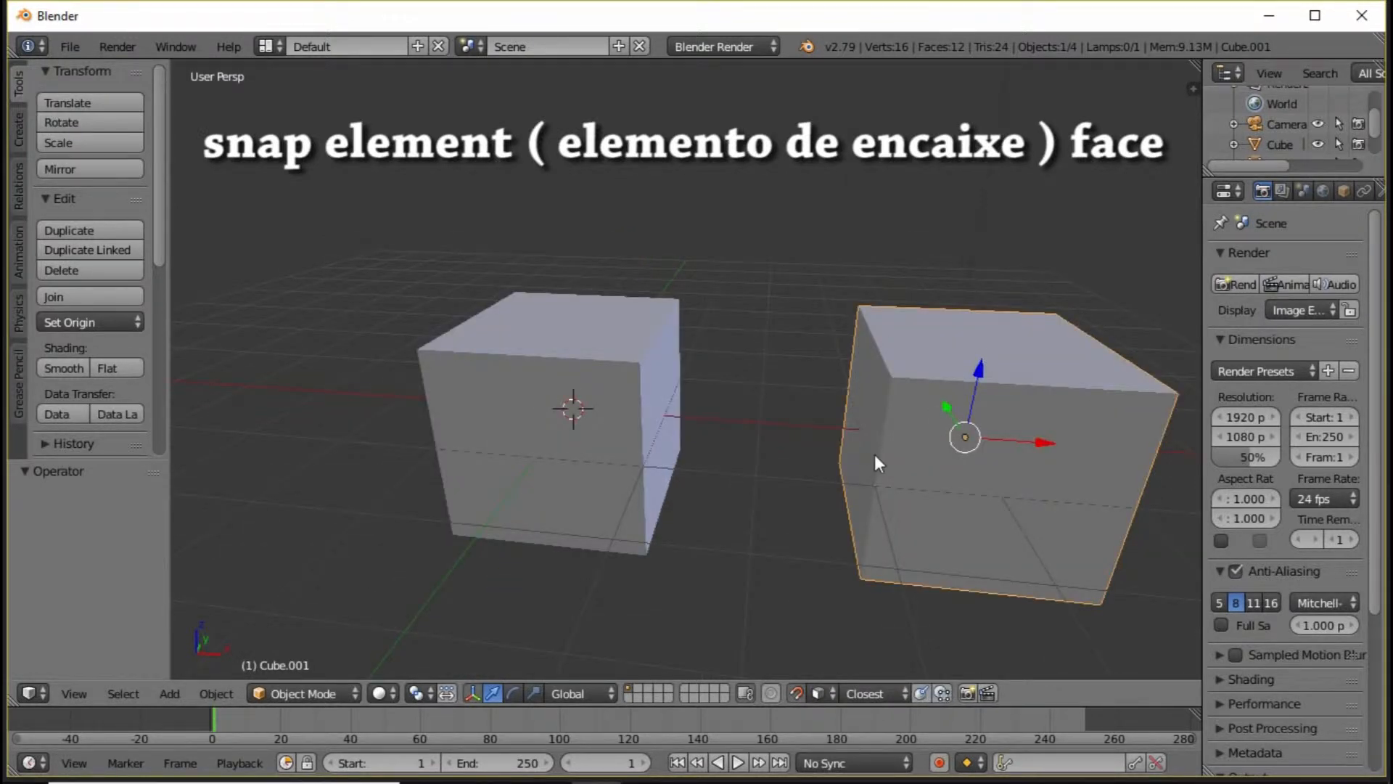
pyautogui.moveTo(838, 387); pyautogui.dragTo(842, 395, button='middle')
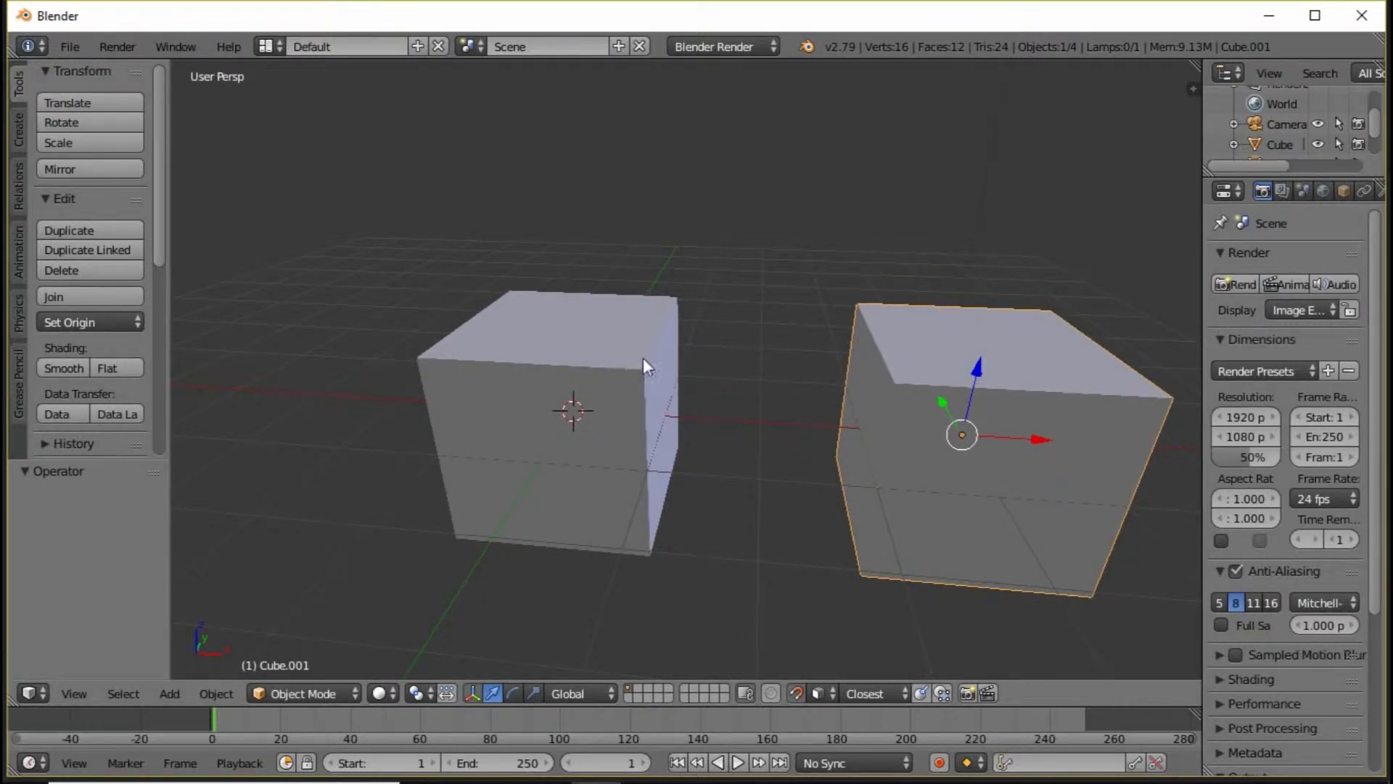
pyautogui.press('g')
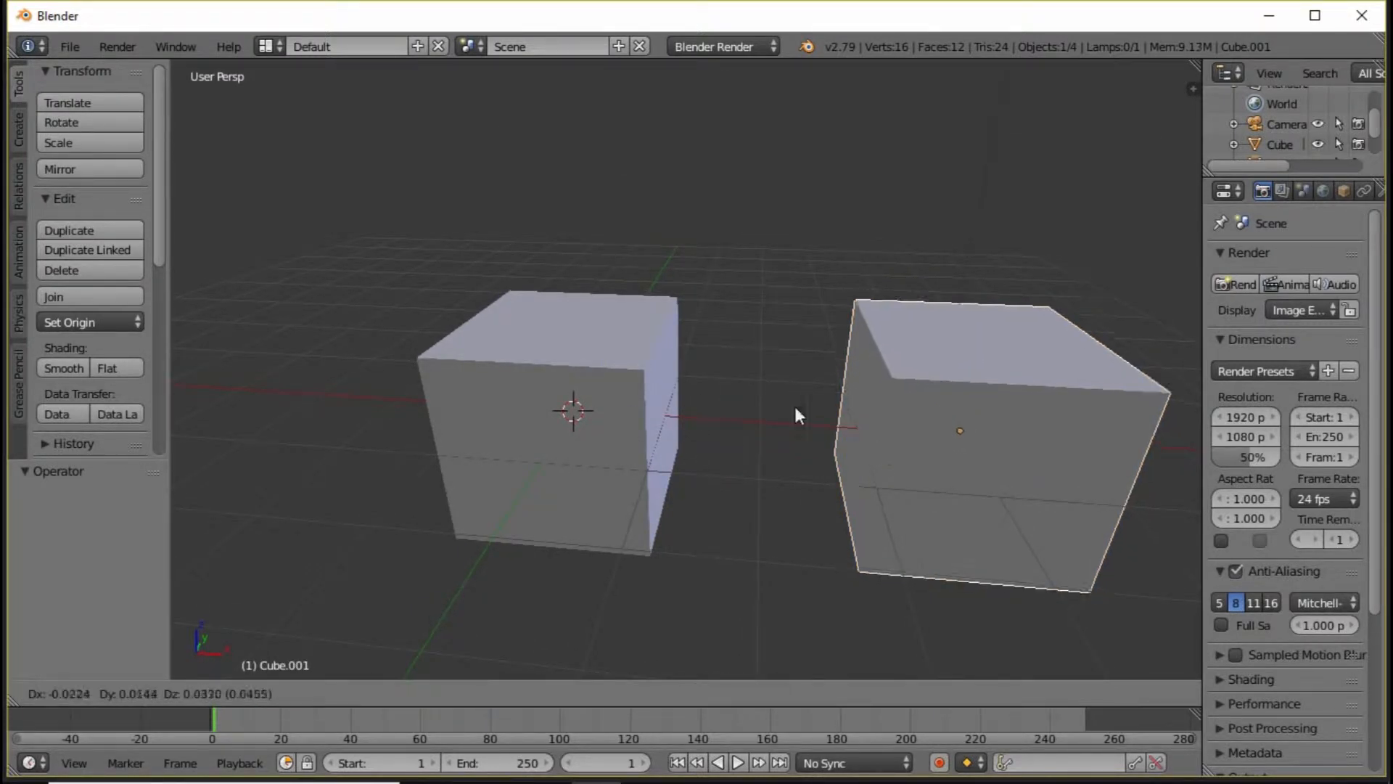
pyautogui.press('z')
pyautogui.click(1008, 140)
pyautogui.press('g')
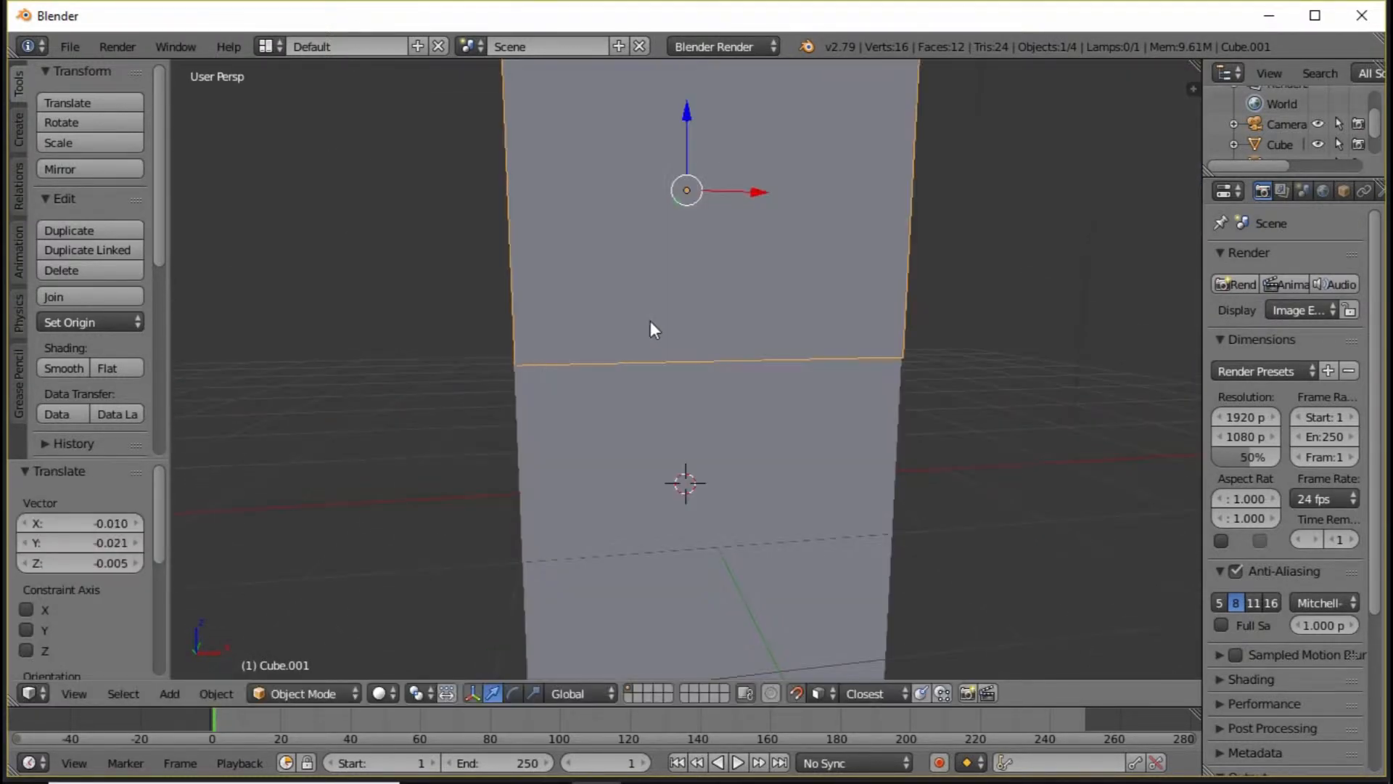
pyautogui.moveTo(650, 321); pyautogui.dragTo(630, 342, button='middle')
pyautogui.scroll(-2, 581, 346)
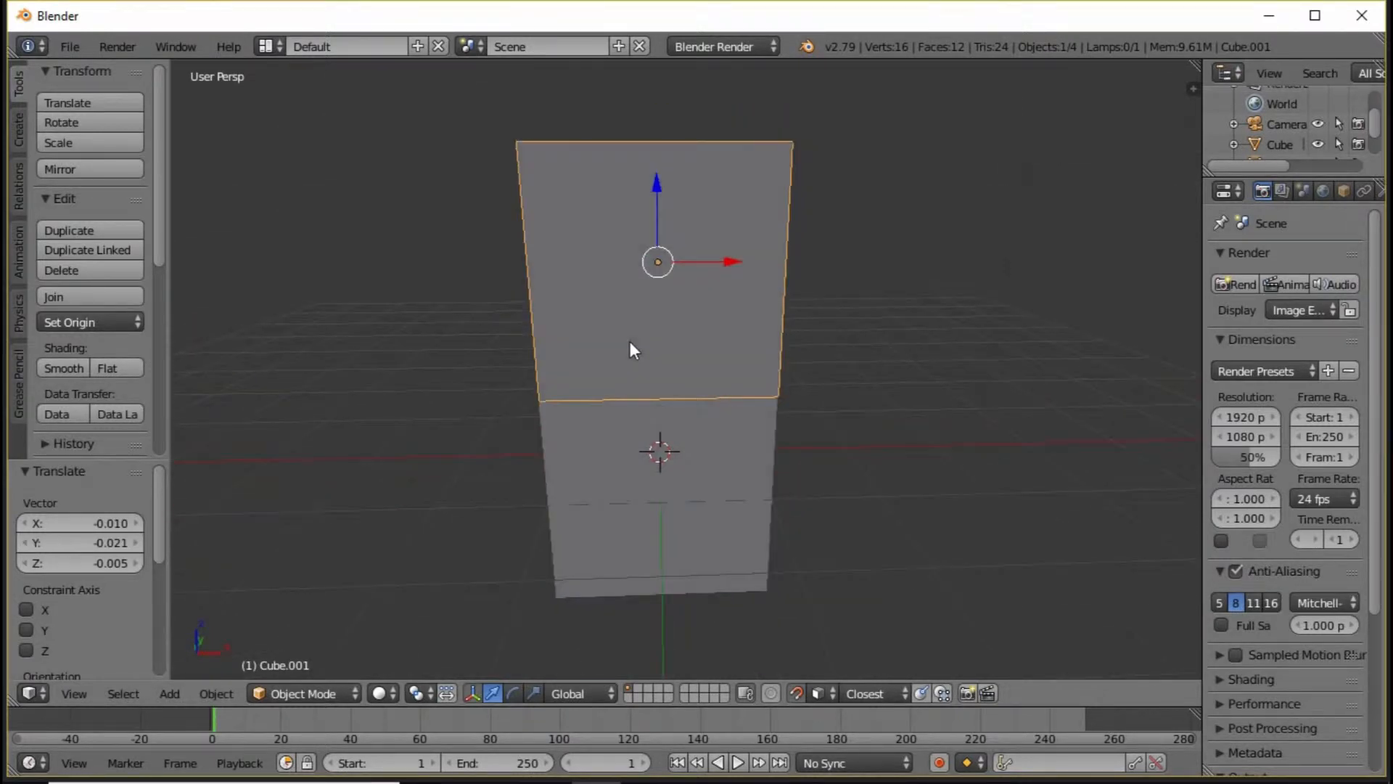
# Place the extruded end edge of the plane strip on the surface at the back of Suzanne's head.
pyautogui.click(828, 691)
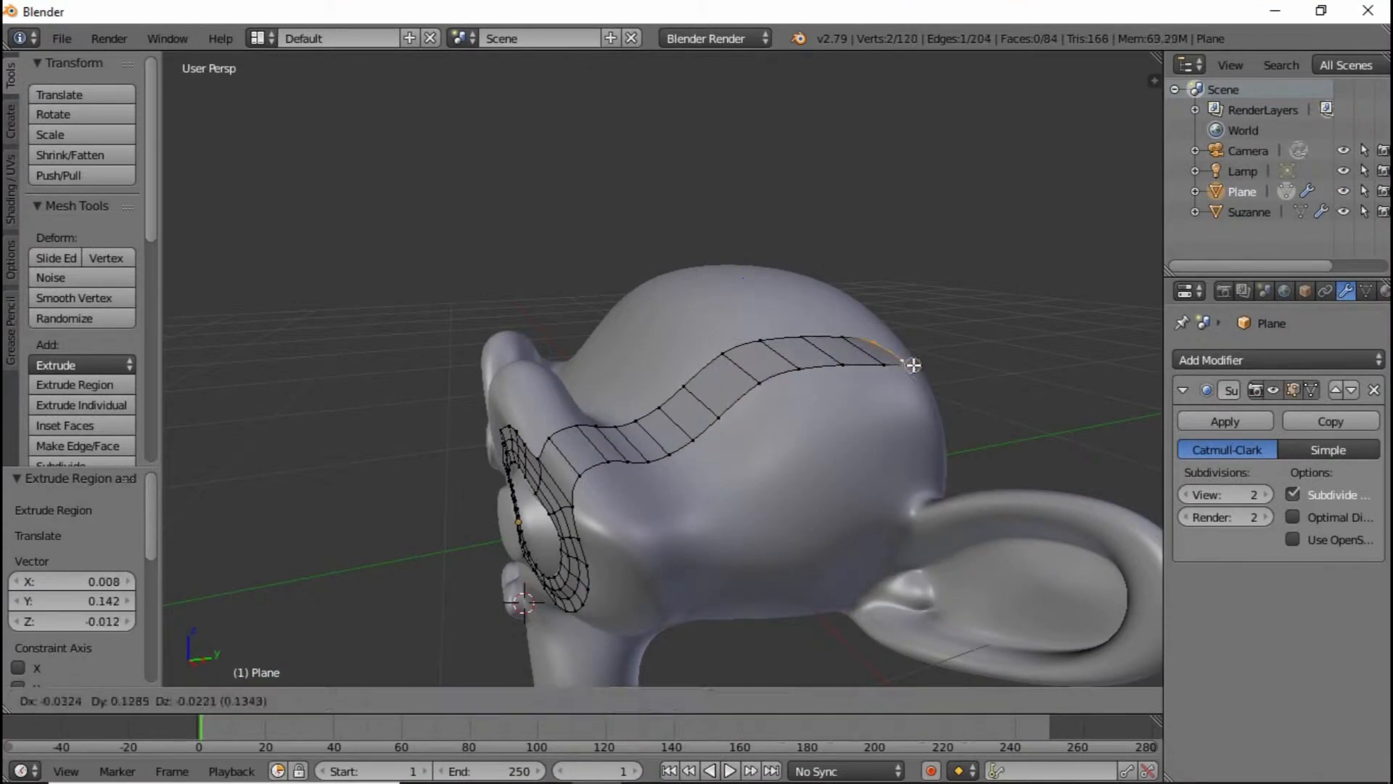
pyautogui.click(954, 397)
pyautogui.scroll(-2, 902, 349)
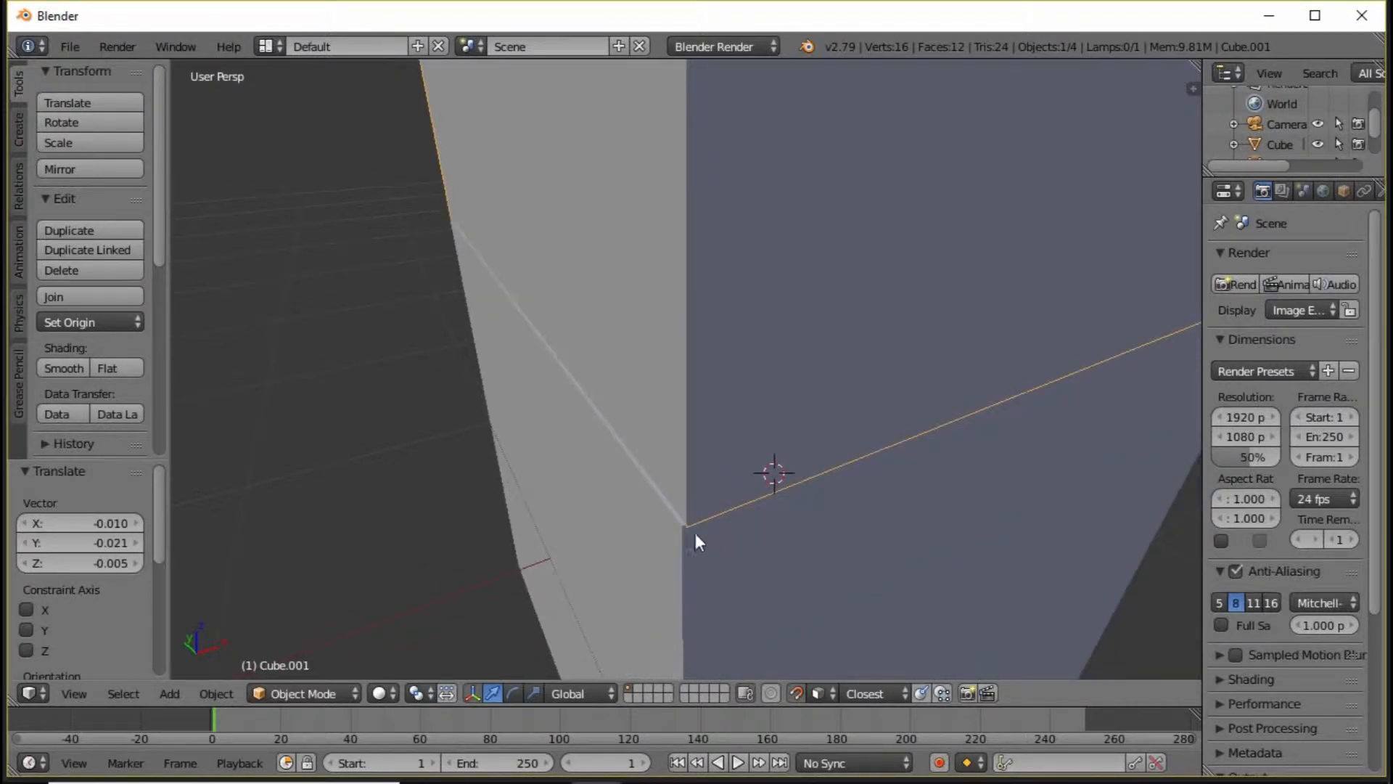
# Set the snap element to Edge.
pyautogui.scroll(1, 685, 535)
pyautogui.moveTo(686, 533); pyautogui.dragTo(683, 496, button='middle')
pyautogui.click(825, 694)
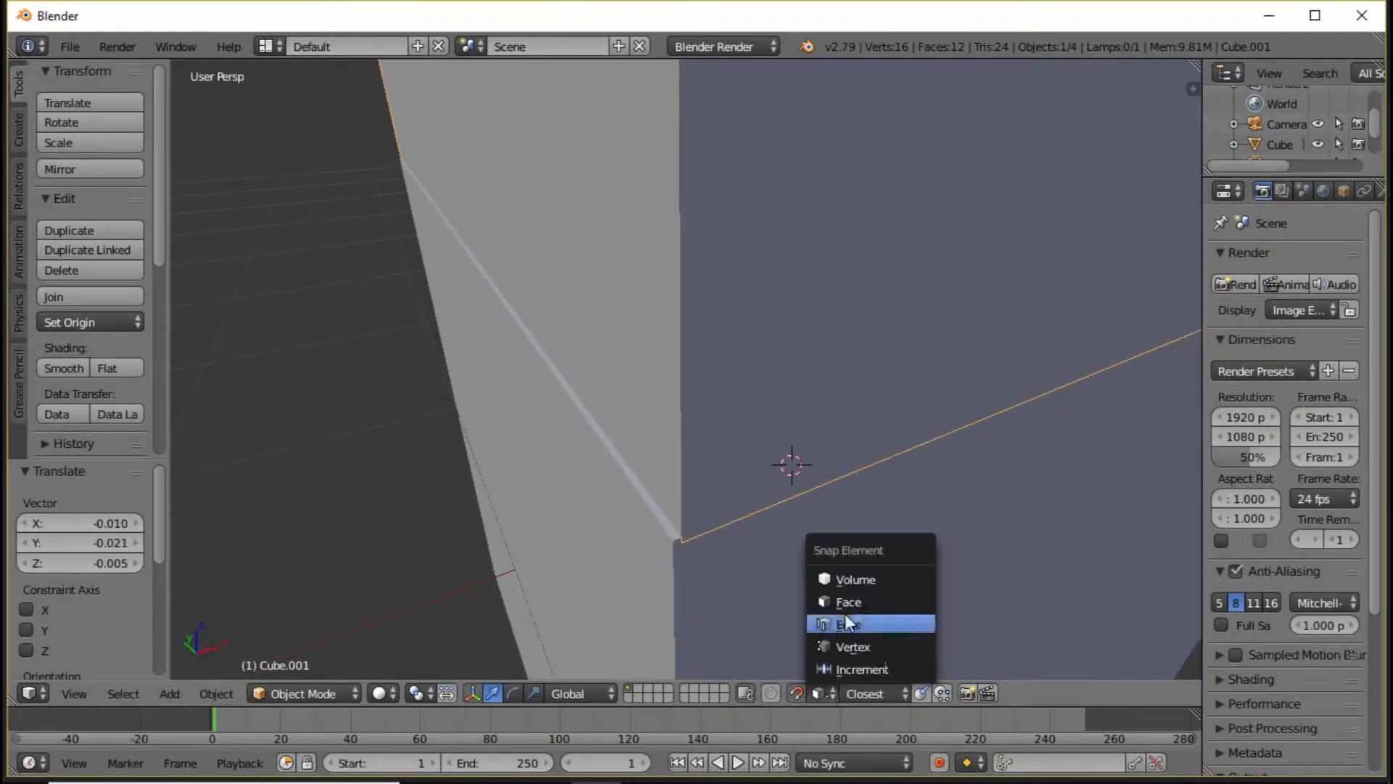
pyautogui.click(846, 603)
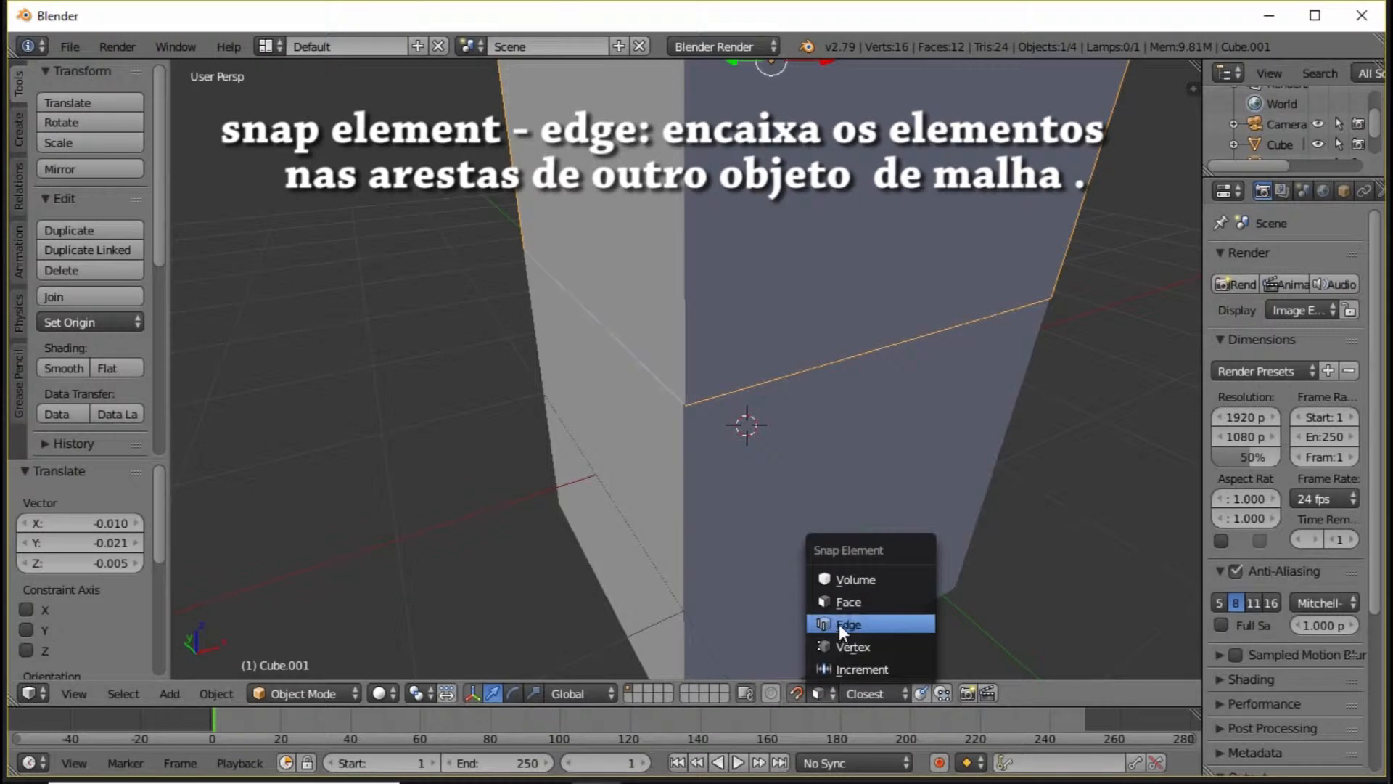
pyautogui.click(838, 624)
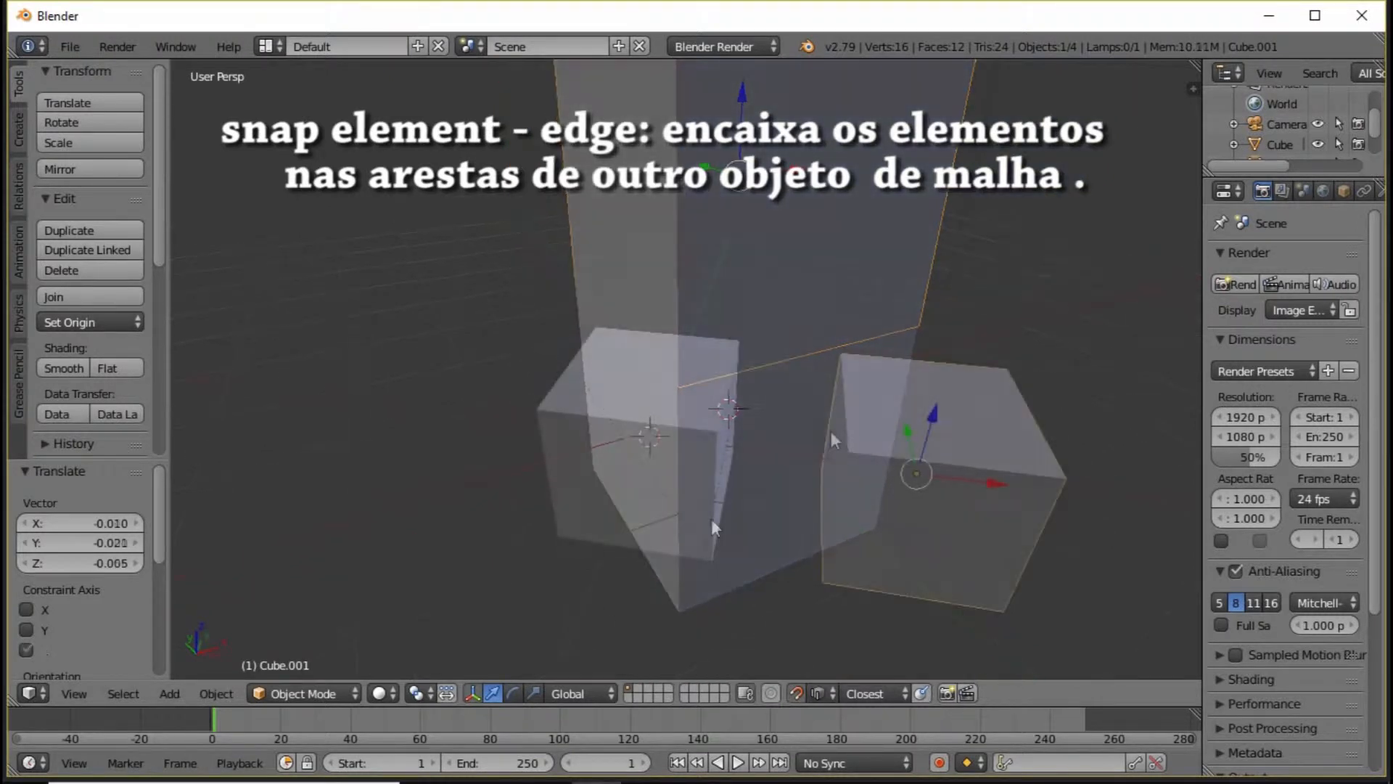
# In front view, snap the duplicate cube against the original cube's +X side edge and check the join in wireframe.
pyautogui.press('KP_1')
pyautogui.press('g')
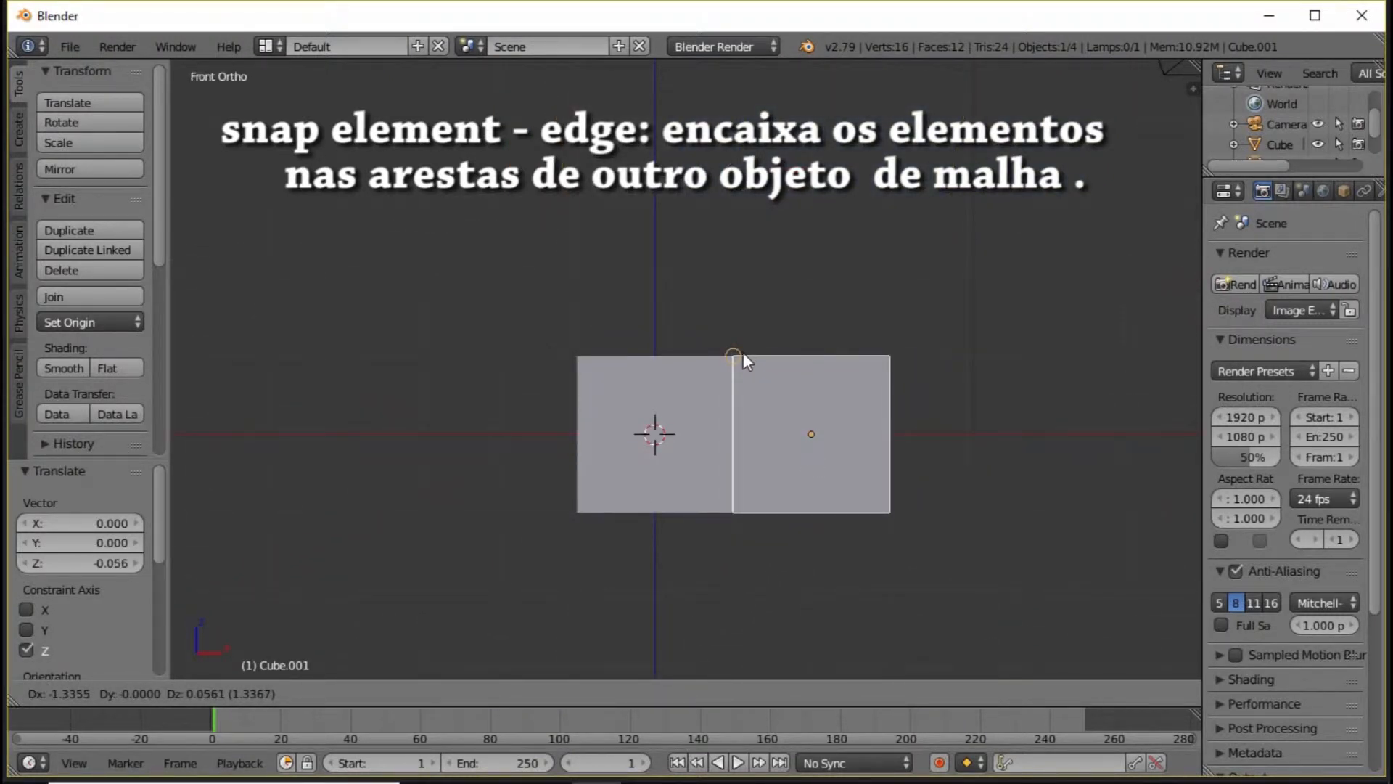
pyautogui.click(743, 351)
pyautogui.scroll(7, 747, 345)
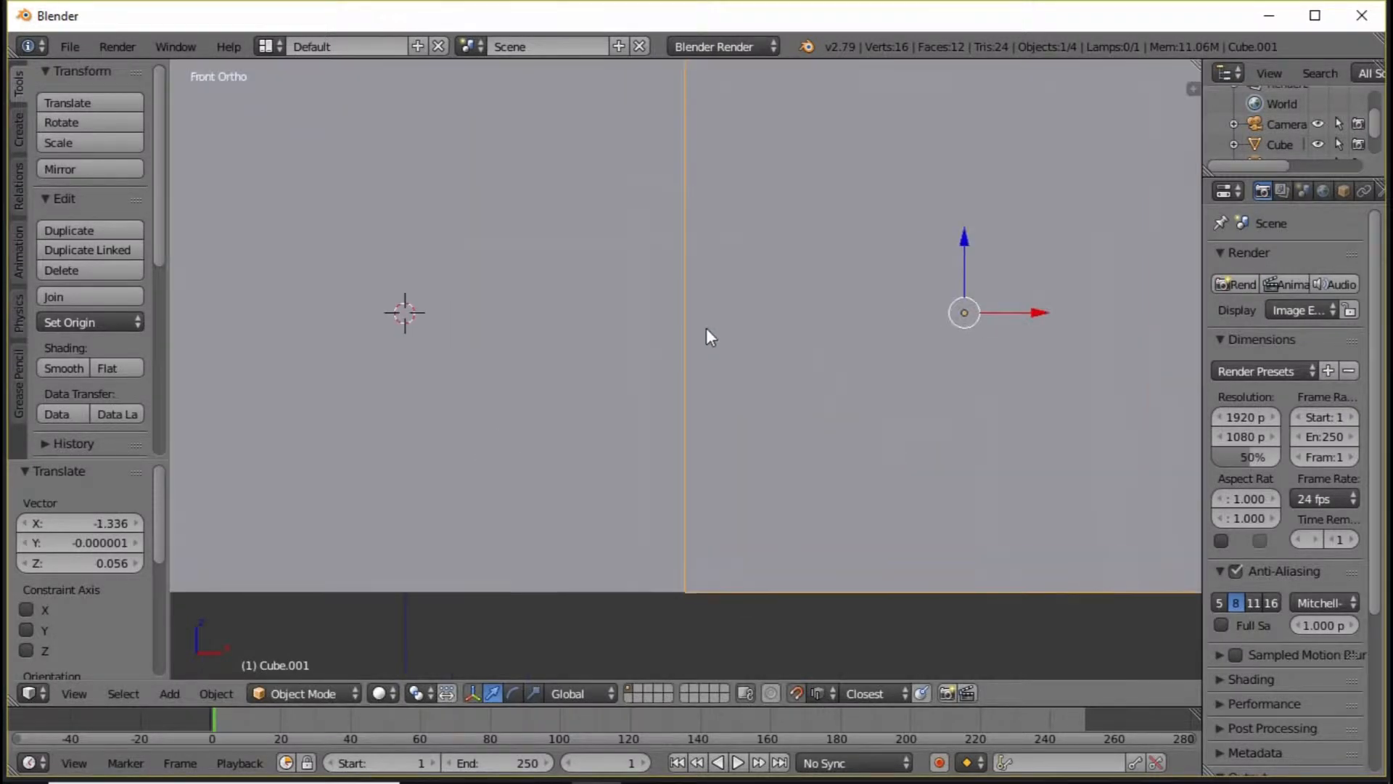
pyautogui.press('z')
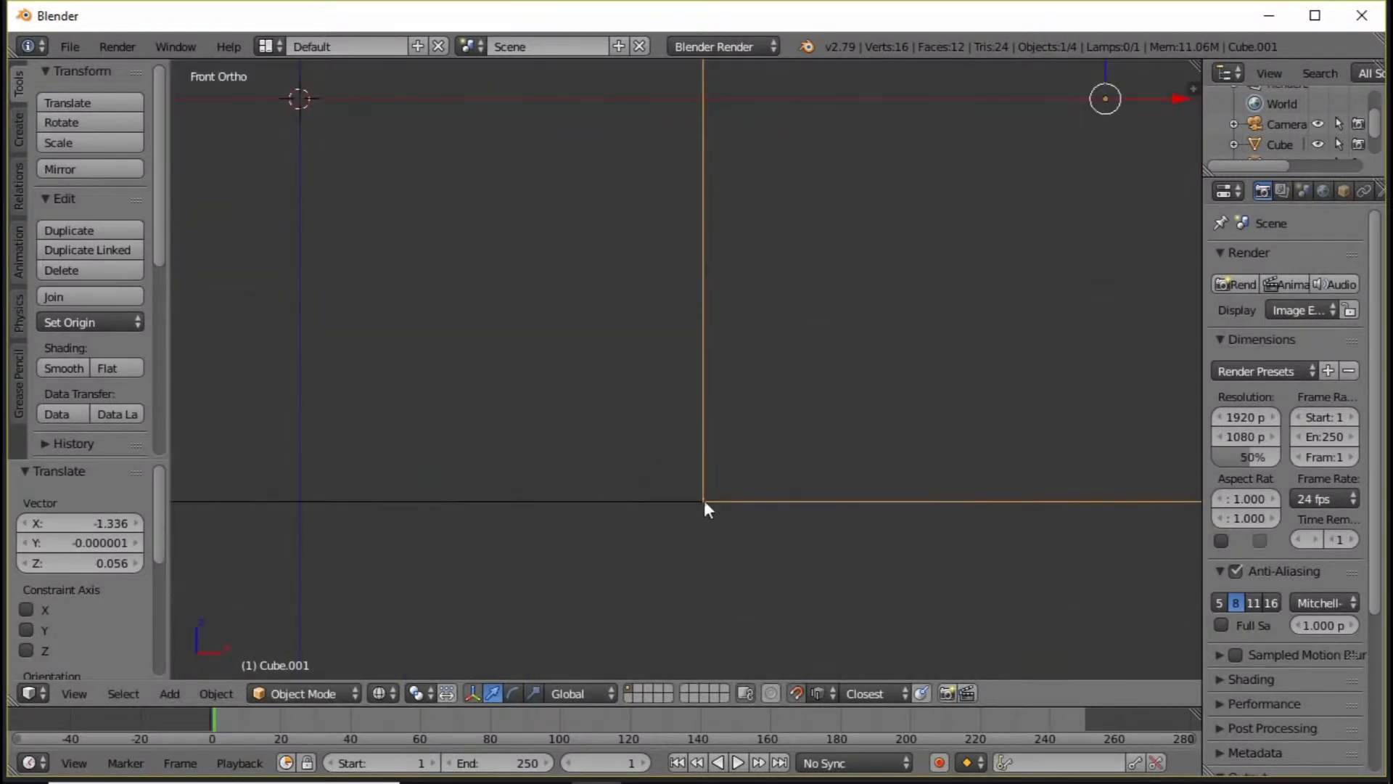
pyautogui.scroll(-3, 722, 363)
pyautogui.scroll(-2, 734, 280)
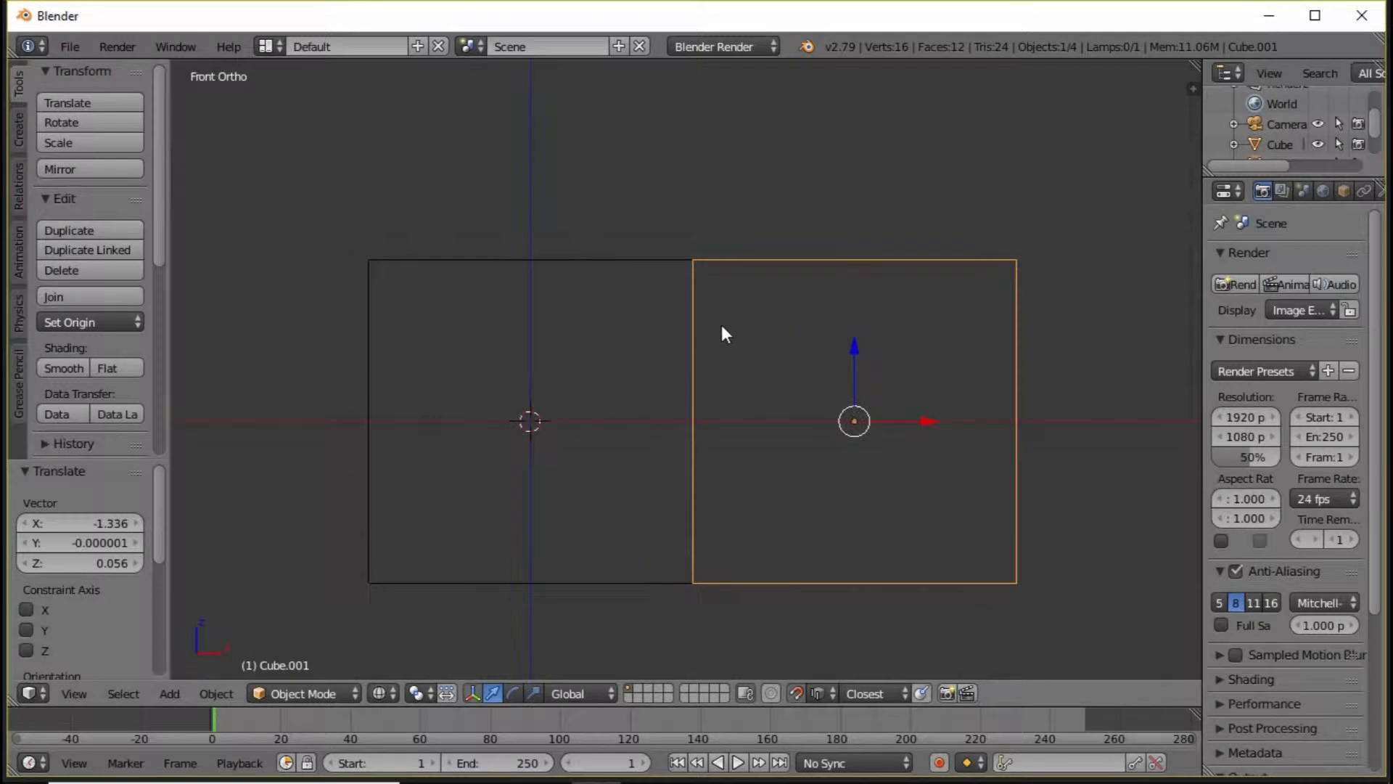
pyautogui.moveTo(714, 313); pyautogui.dragTo(711, 341, button='middle')
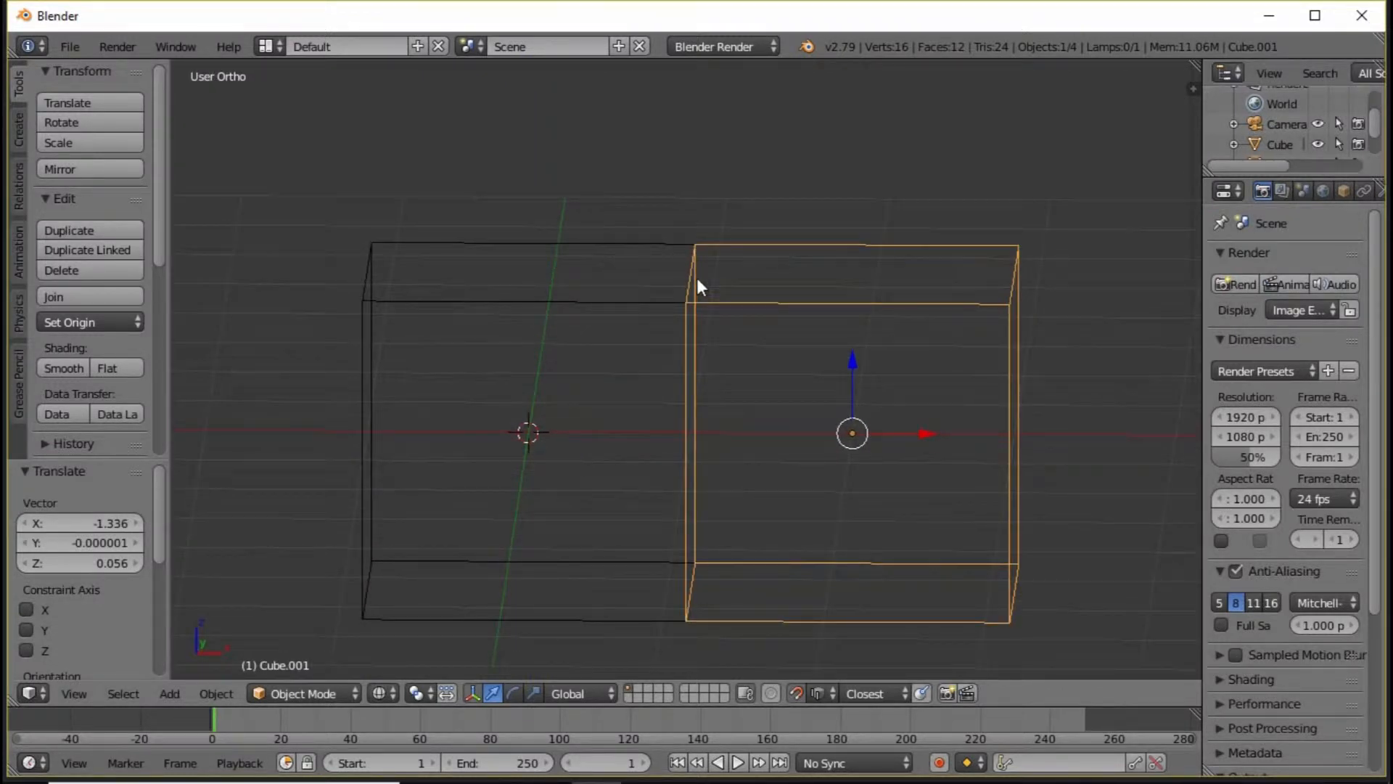
pyautogui.press('z')
# Move the duplicate cube away from the original along X by about 0.98, plus about 0.43 more.
pyautogui.scroll(-2, 708, 359)
pyautogui.moveTo(741, 396)
pyautogui.mouseDown(button='middle')
pyautogui.moveTo(732, 405)
pyautogui.moveTo(752, 410)
pyautogui.mouseUp(button='middle')
pyautogui.press('g')
pyautogui.press('x')
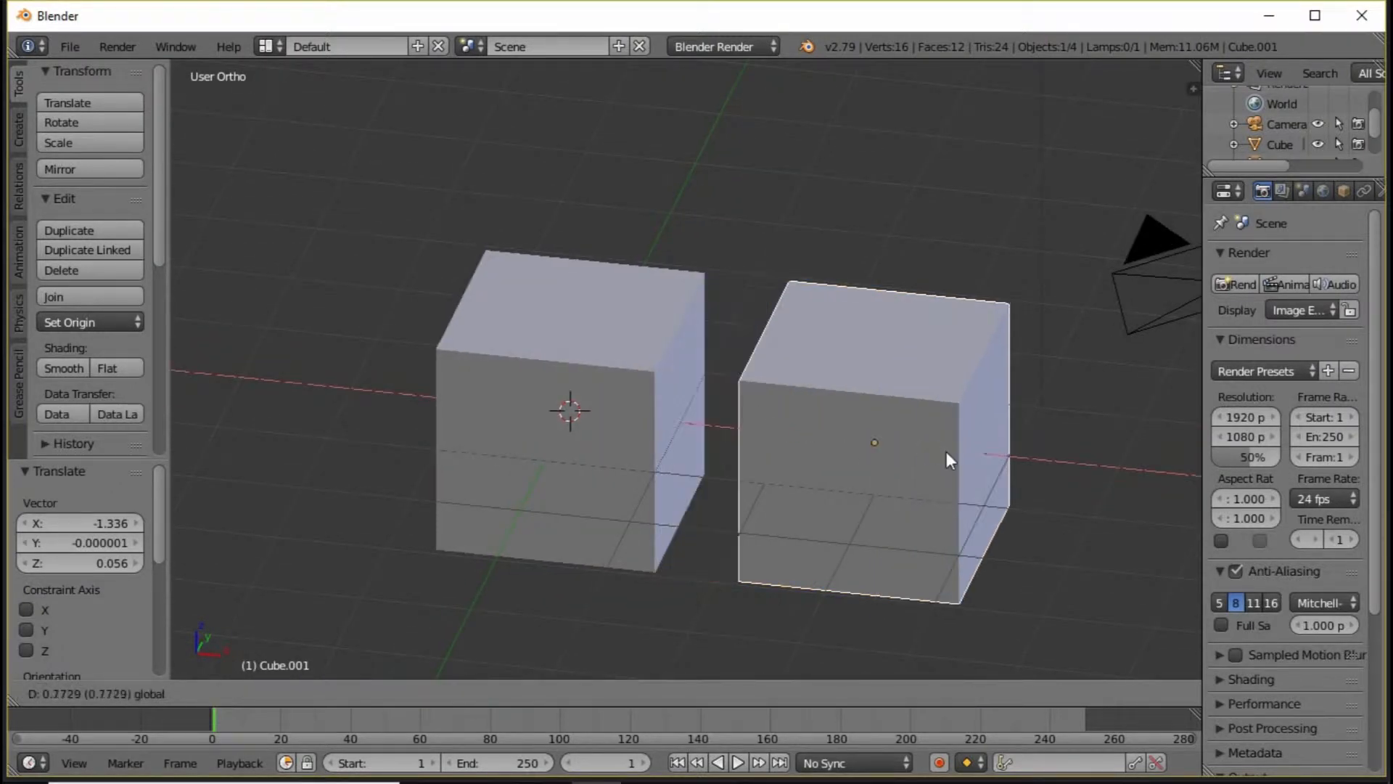
pyautogui.click(940, 447)
pyautogui.moveTo(941, 447)
pyautogui.mouseDown(button='middle')
pyautogui.moveTo(984, 450)
pyautogui.moveTo(980, 488)
pyautogui.moveTo(959, 439)
pyautogui.mouseUp(button='middle')
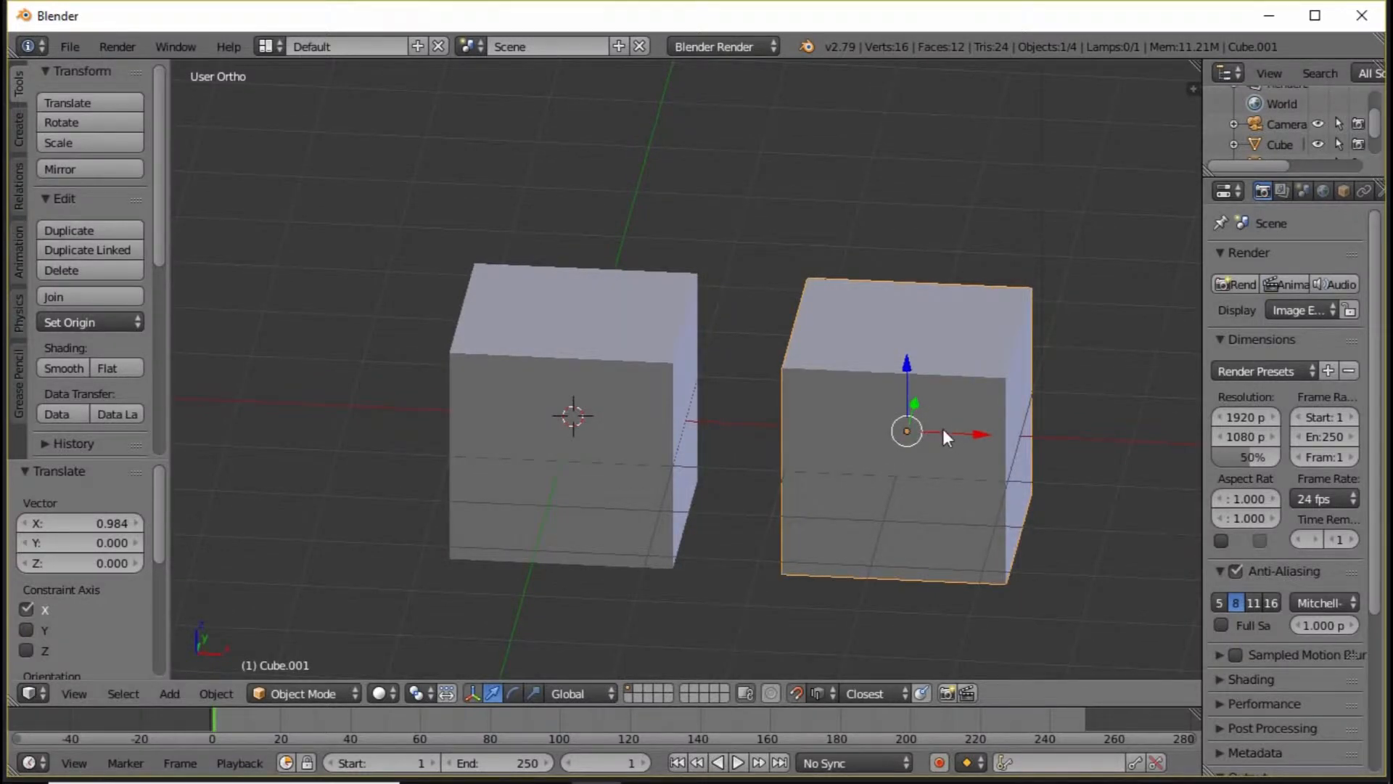
pyautogui.press('g')
pyautogui.press('x')
pyautogui.click(994, 440)
# Snap the duplicate cube back against the original cube at its nearest upper front corner.
pyautogui.moveTo(995, 440); pyautogui.dragTo(887, 468, button='middle')
pyautogui.scroll(1, 760, 475)
pyautogui.moveTo(774, 434); pyautogui.dragTo(778, 407, button='middle')
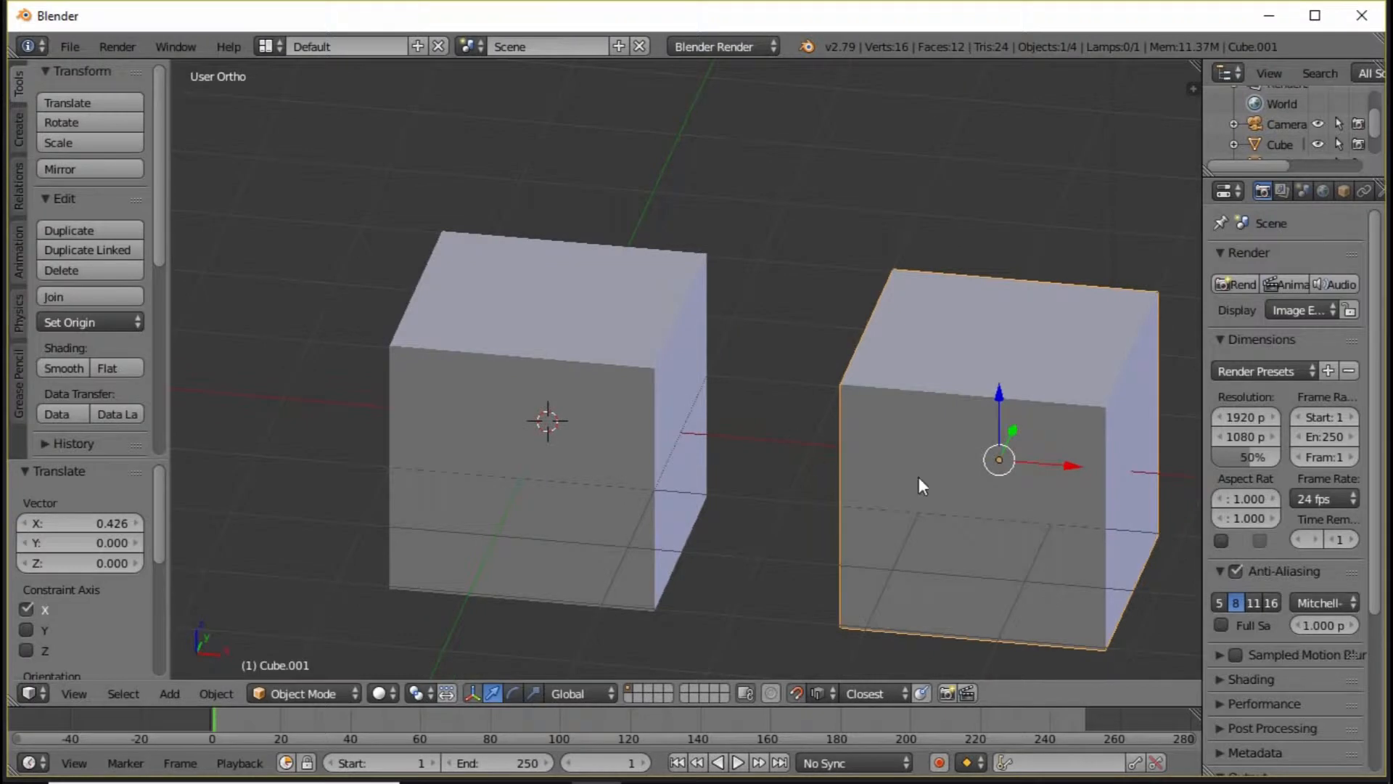
pyautogui.press('g')
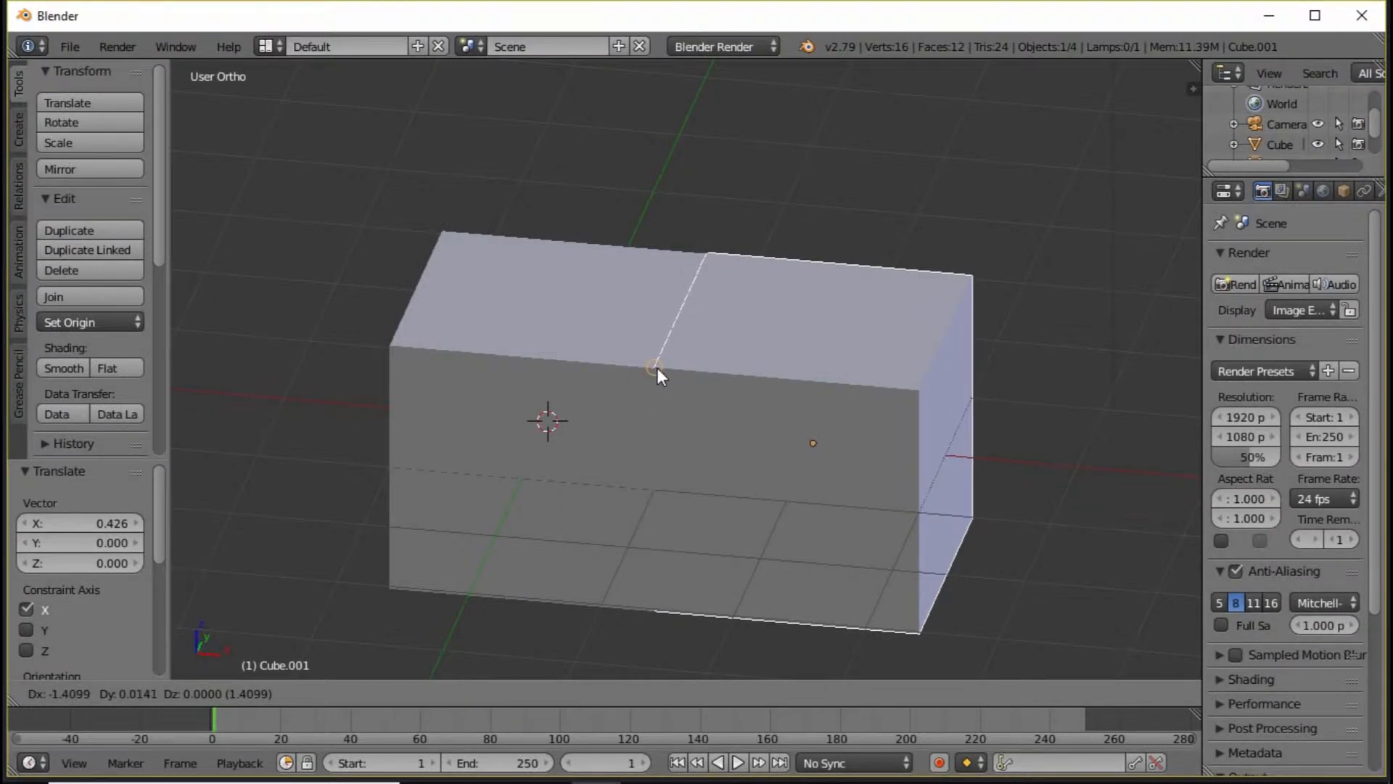
pyautogui.click(656, 367)
pyautogui.moveTo(643, 373); pyautogui.dragTo(681, 374, button='middle')
# Show both cubes in front wireframe view and try snapping the duplicate to the original's upper corners.
pyautogui.press('KP_1')
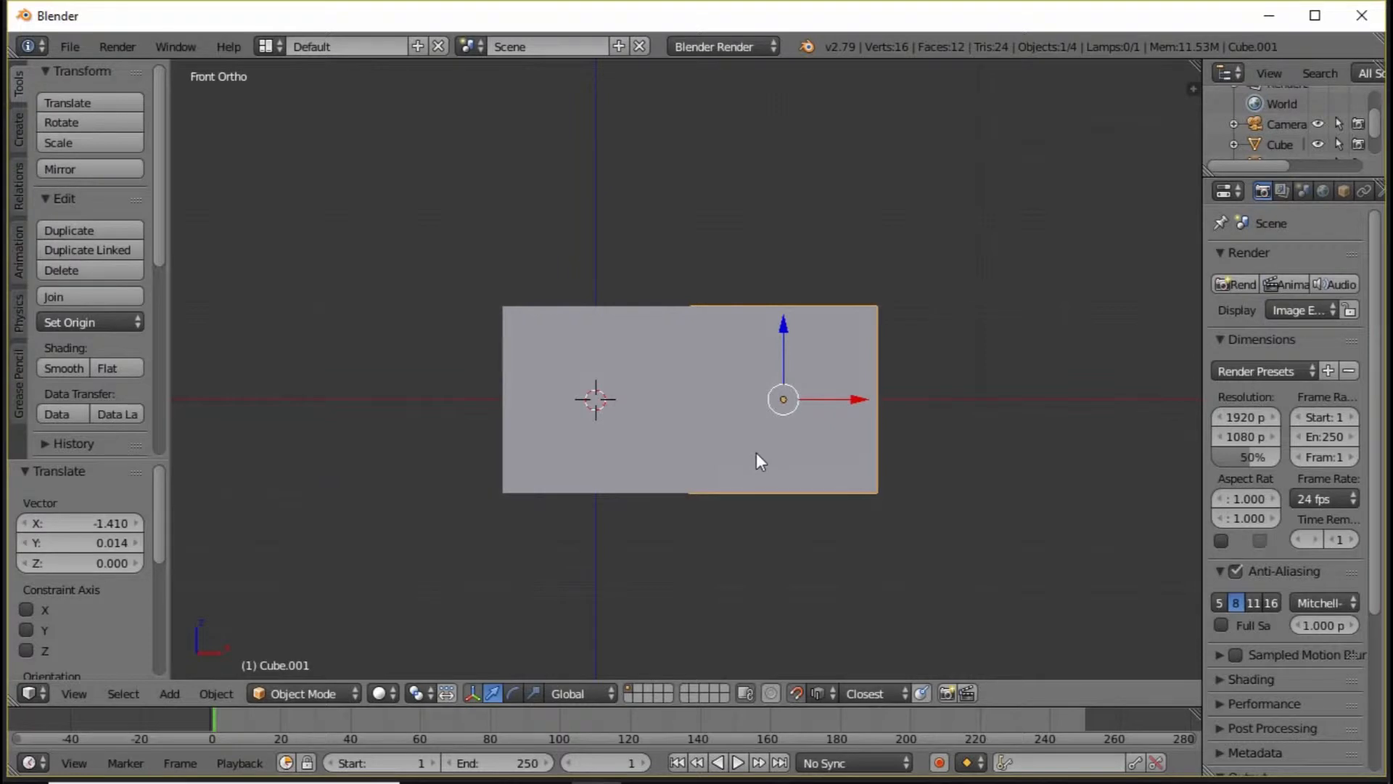
pyautogui.press('z')
pyautogui.press('g')
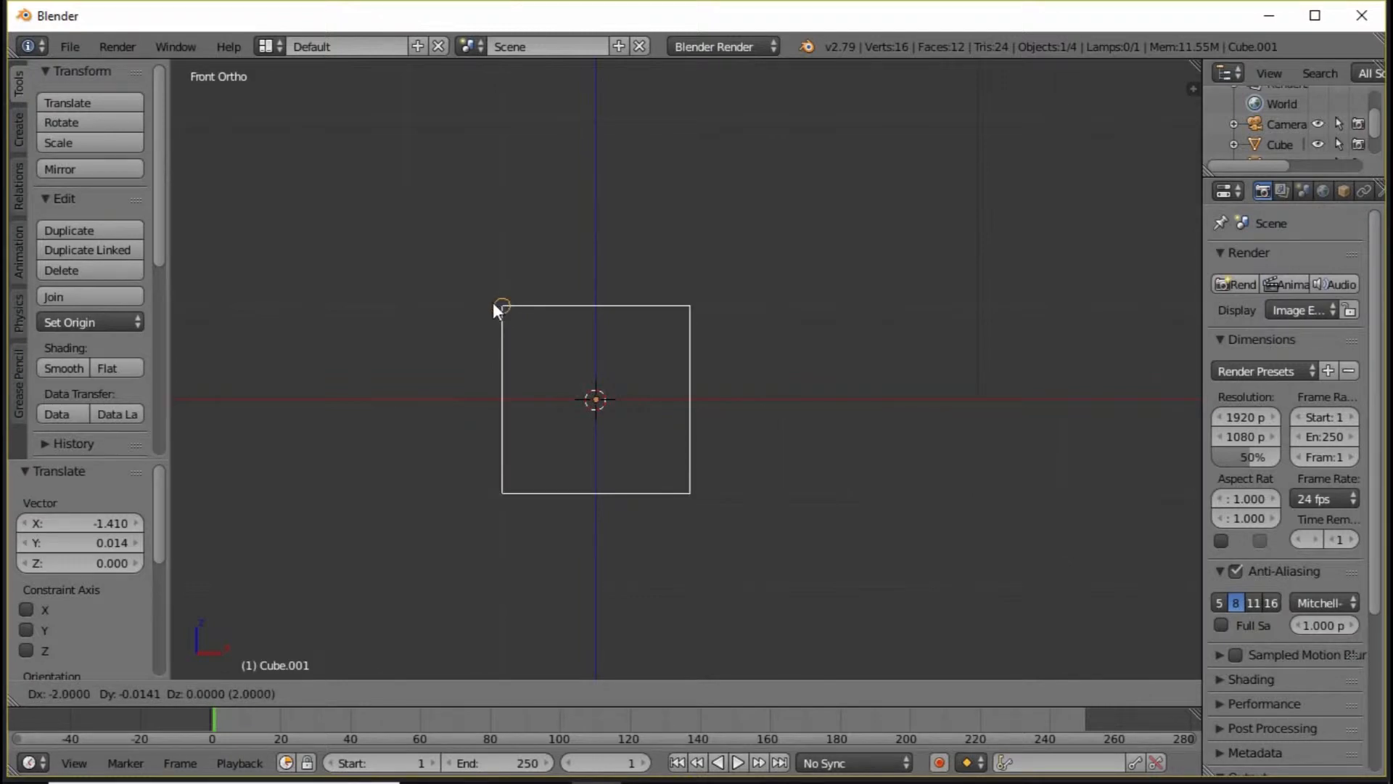
pyautogui.click(711, 306)
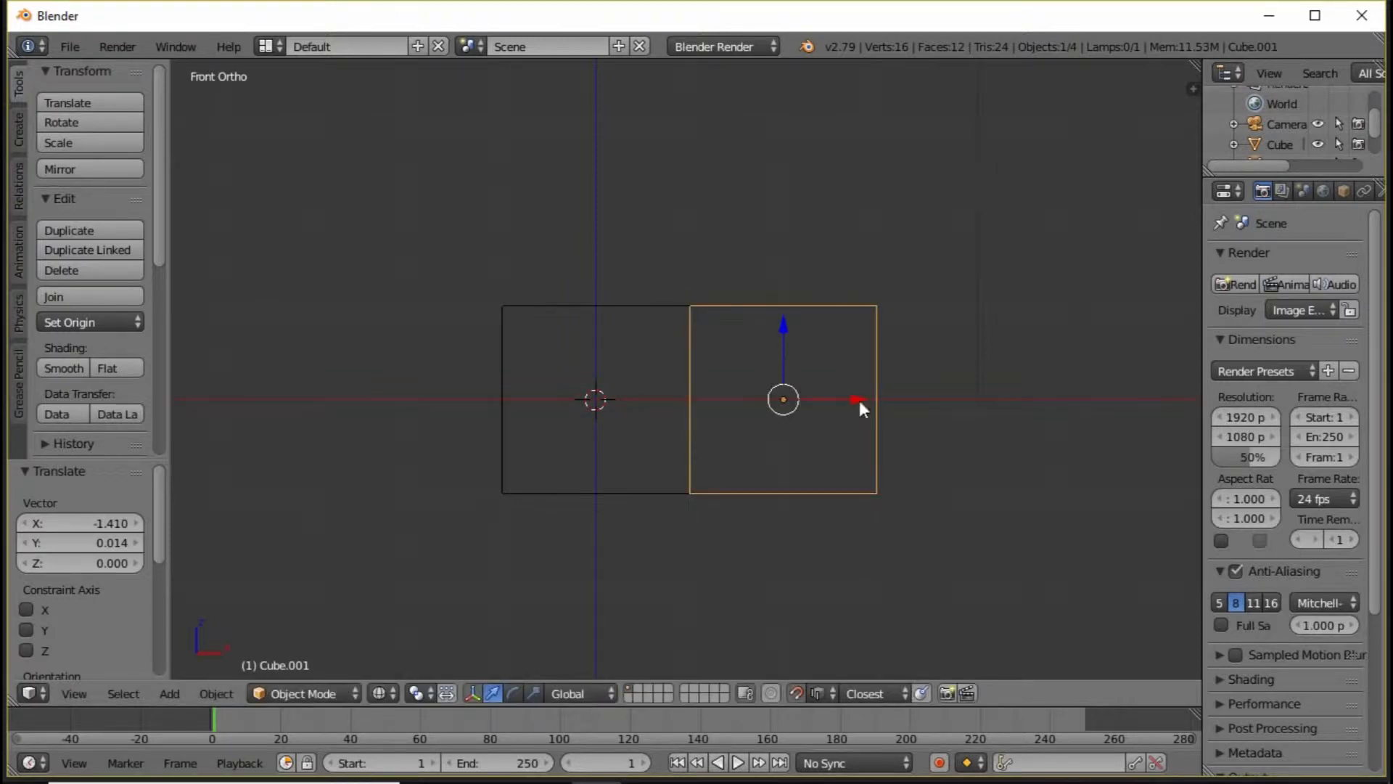
# Move the duplicate cube along X by about -4.55 to the opposite side of the original cube.
pyautogui.press('g')
pyautogui.press('x')
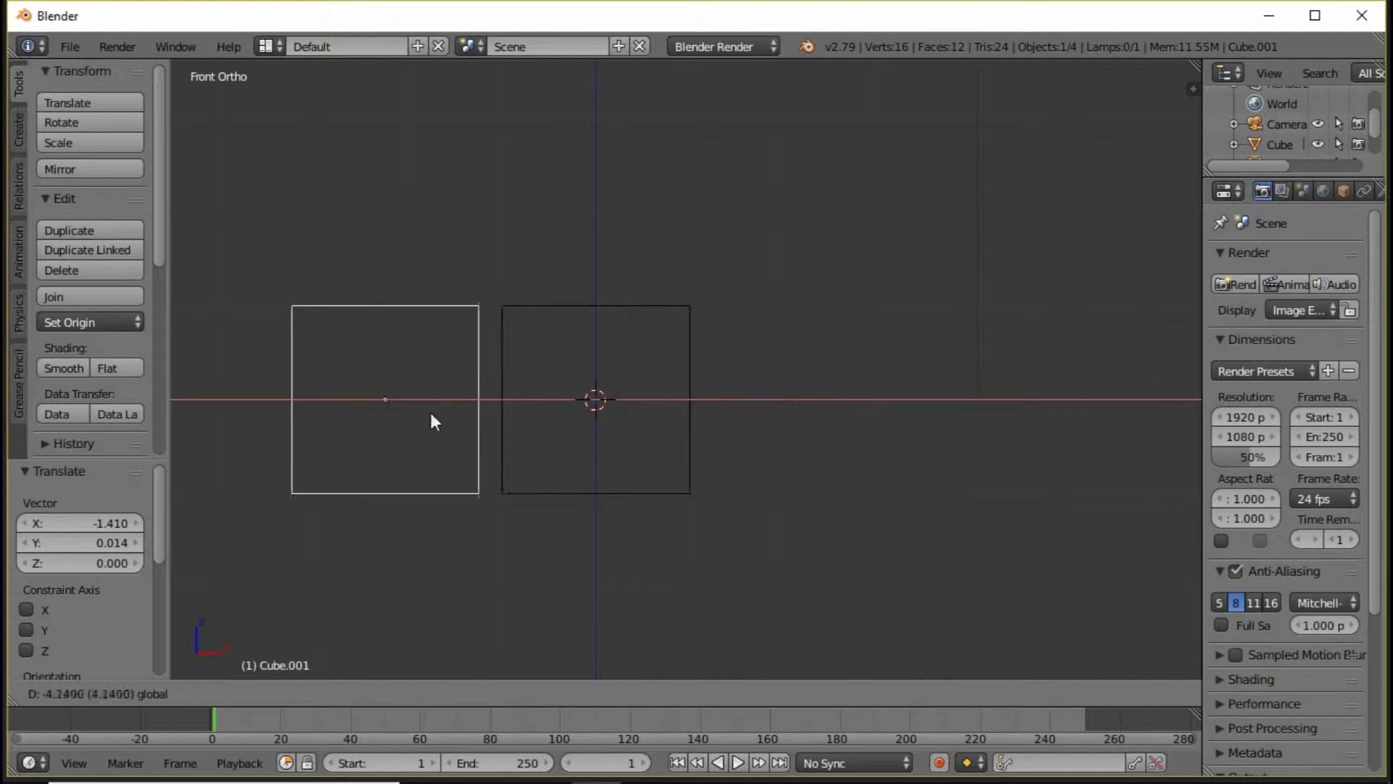
pyautogui.click(429, 412)
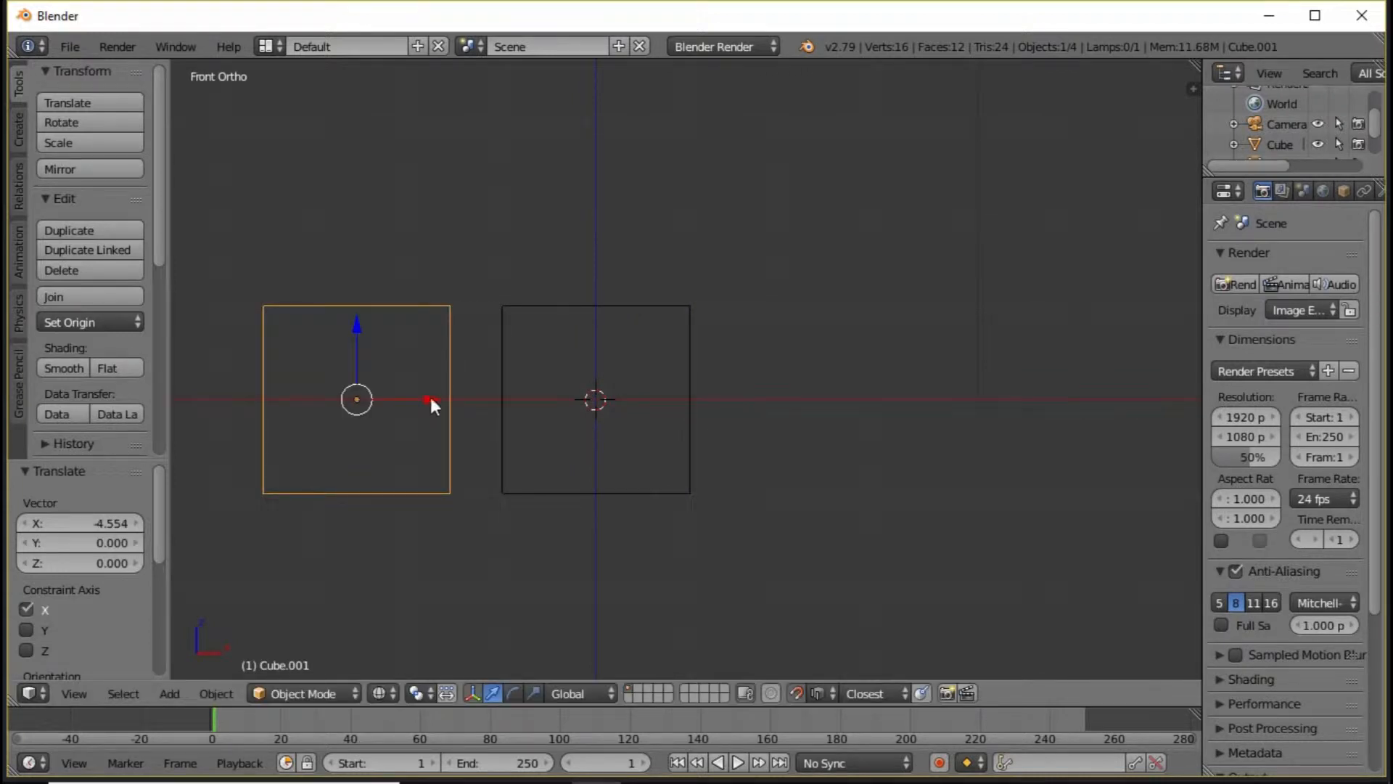
# Snap the duplicate cube's corner to the near side of the original, and move it along X to the original's opposite side.
pyautogui.press('g')
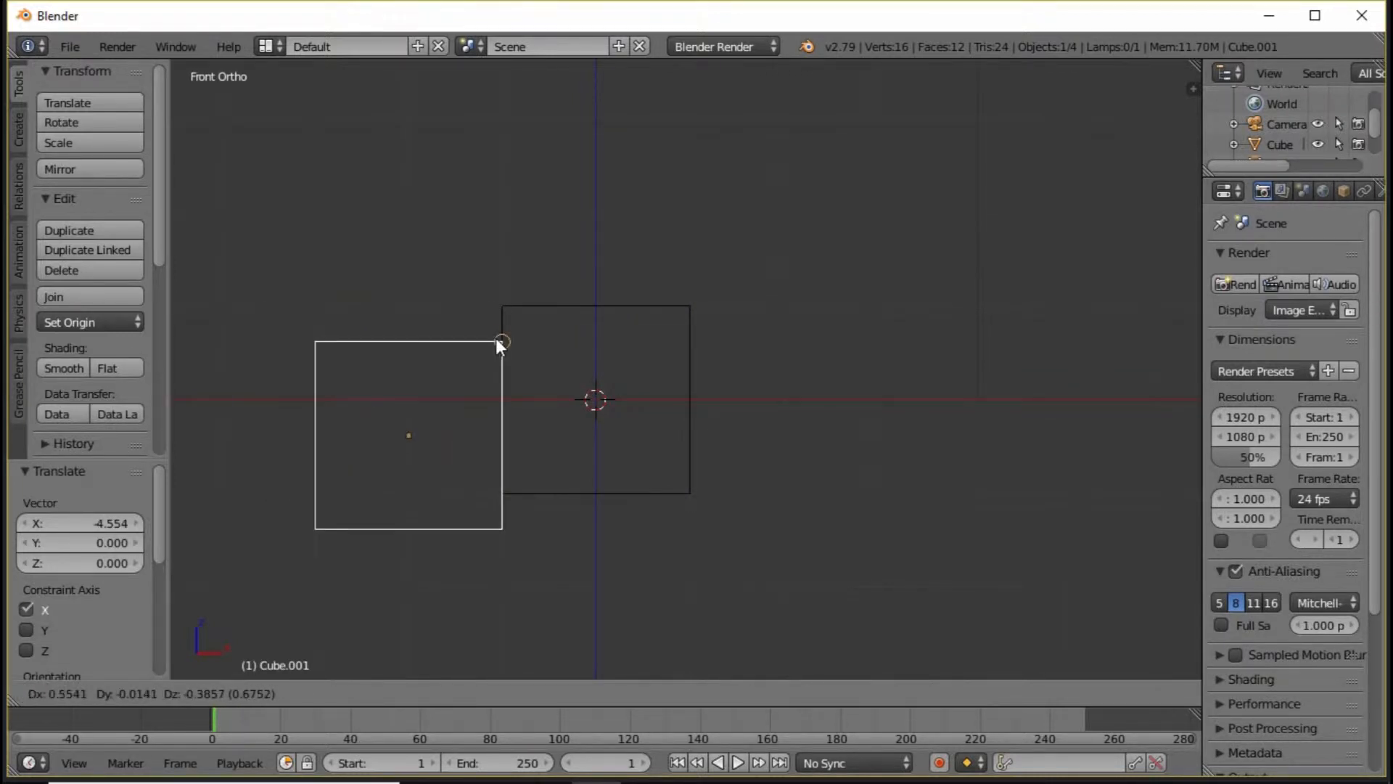
pyautogui.click(490, 297)
pyautogui.moveTo(457, 400); pyautogui.dragTo(887, 401)
# Raise the duplicate cube along Z, snap its lower corner to the original's upper-right corner, and check the contact in shaded view.
pyautogui.moveTo(853, 341); pyautogui.dragTo(833, 148)
pyautogui.press('g')
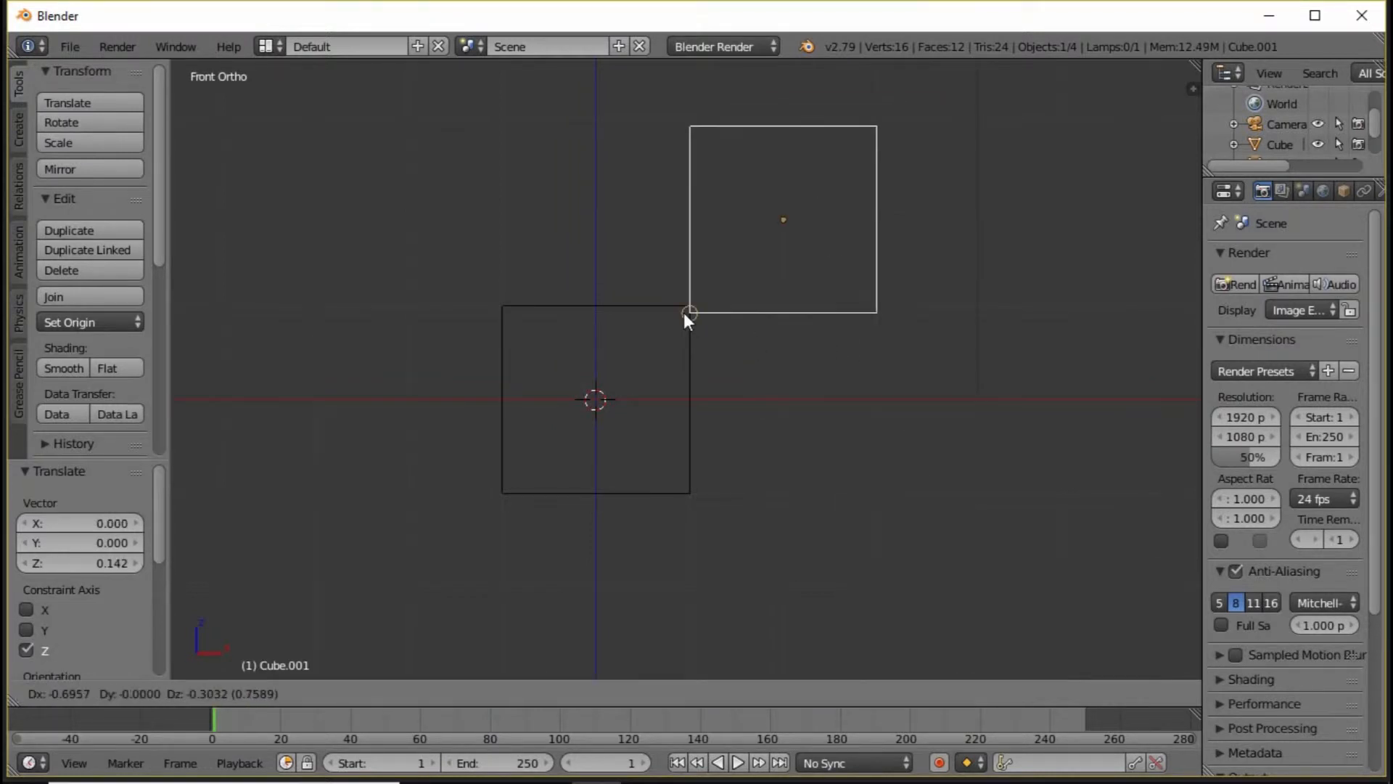
pyautogui.click(688, 316)
pyautogui.scroll(3, 693, 316)
pyautogui.moveTo(696, 318); pyautogui.dragTo(755, 338, button='middle')
pyautogui.press('z')
pyautogui.press('KP_1')
pyautogui.scroll(-3, 742, 369)
pyautogui.press('z')
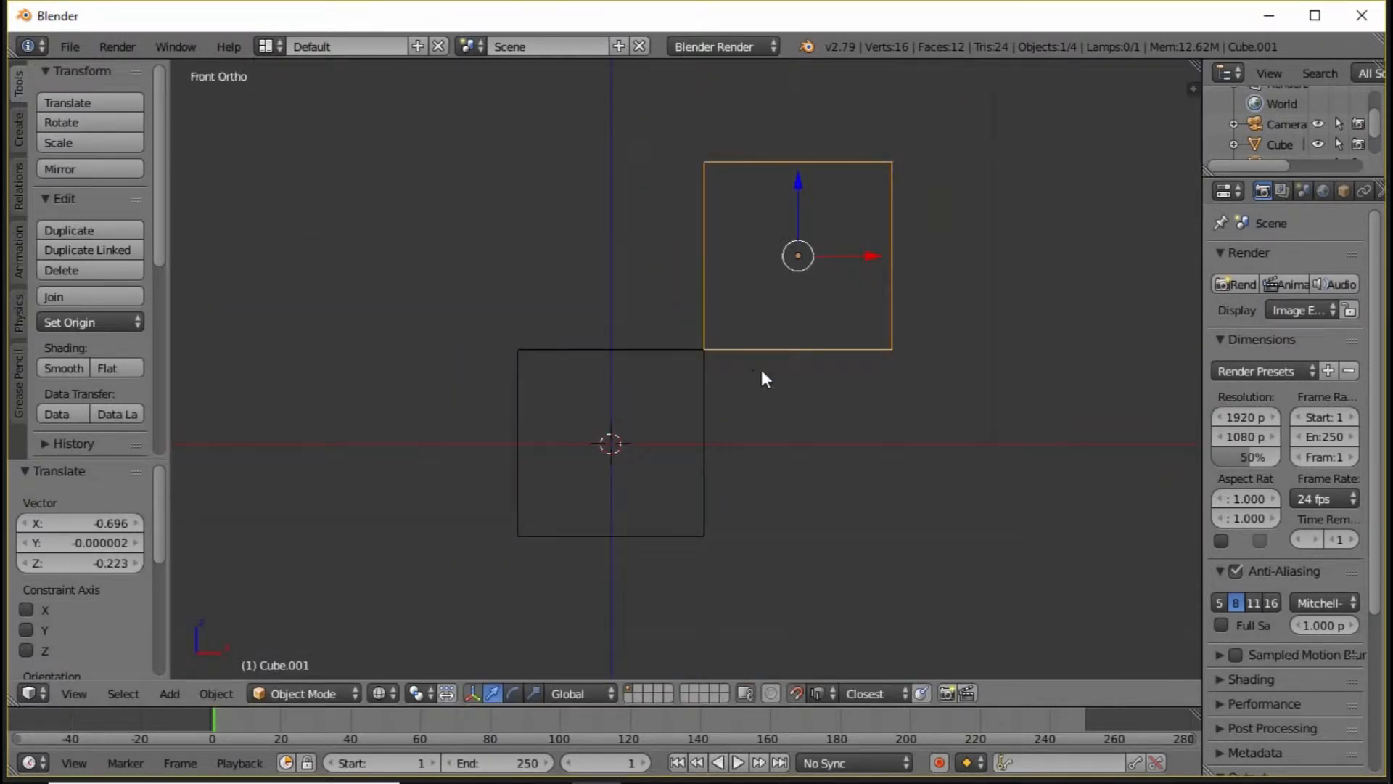
# Snap the duplicate cube directly on top of the original by moving it -2 along X, and check the fit in shaded view.
pyautogui.press('g')
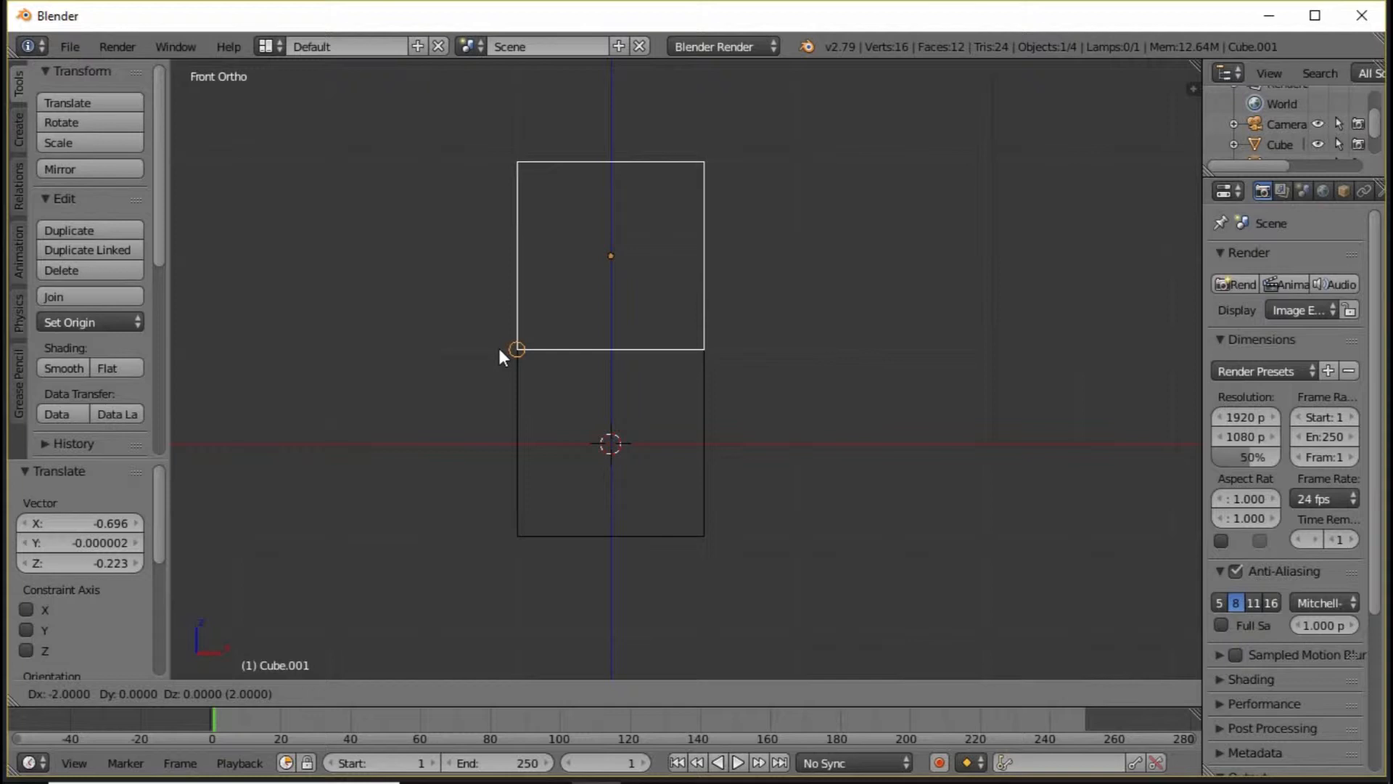
pyautogui.click(498, 345)
pyautogui.scroll(3, 574, 342)
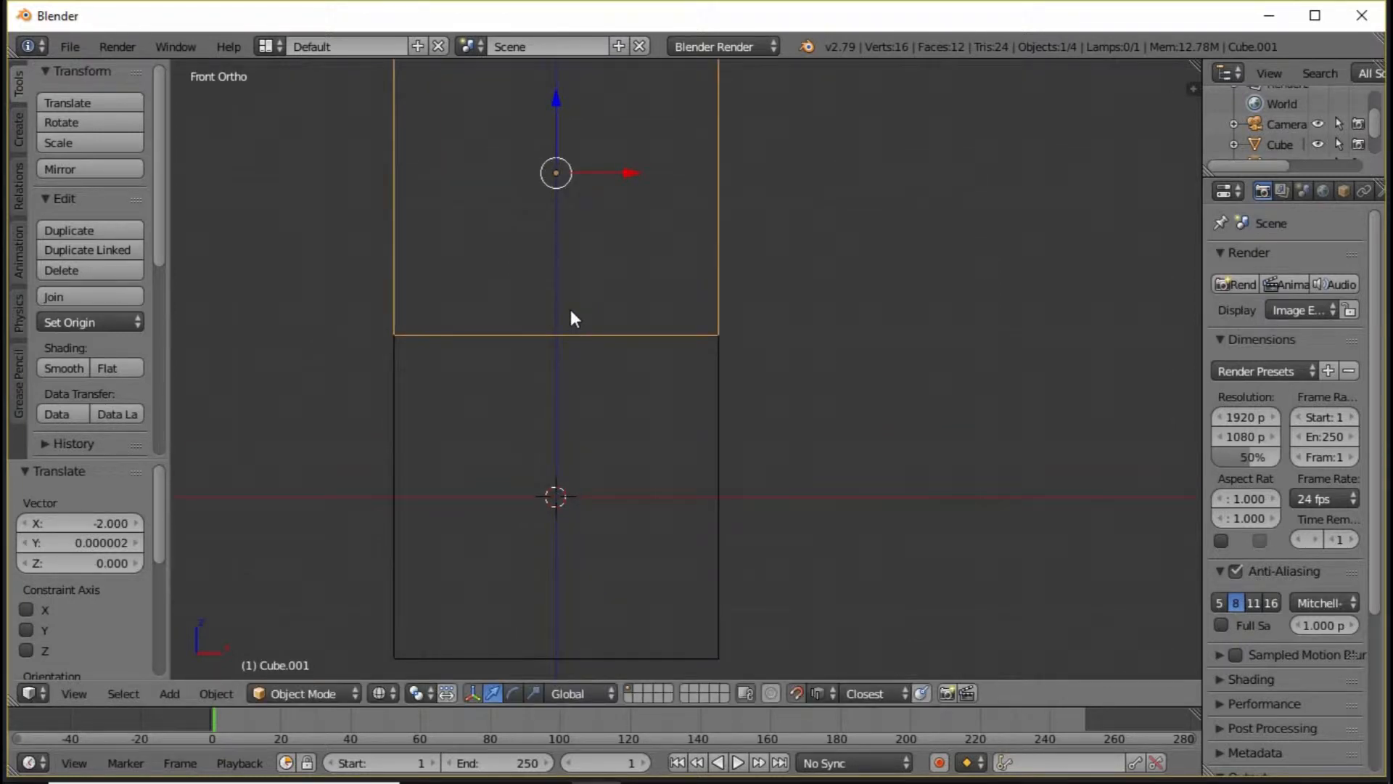
pyautogui.press('z')
pyautogui.moveTo(569, 313)
pyautogui.mouseDown(button='middle')
pyautogui.moveTo(868, 330)
pyautogui.moveTo(765, 366)
pyautogui.mouseUp(button='middle')
pyautogui.press('KP_1')
pyautogui.press('z')
# Move the duplicate cube along X and snap its lower-right corner to the original's upper-left corner.
pyautogui.press('g')
pyautogui.press('x')
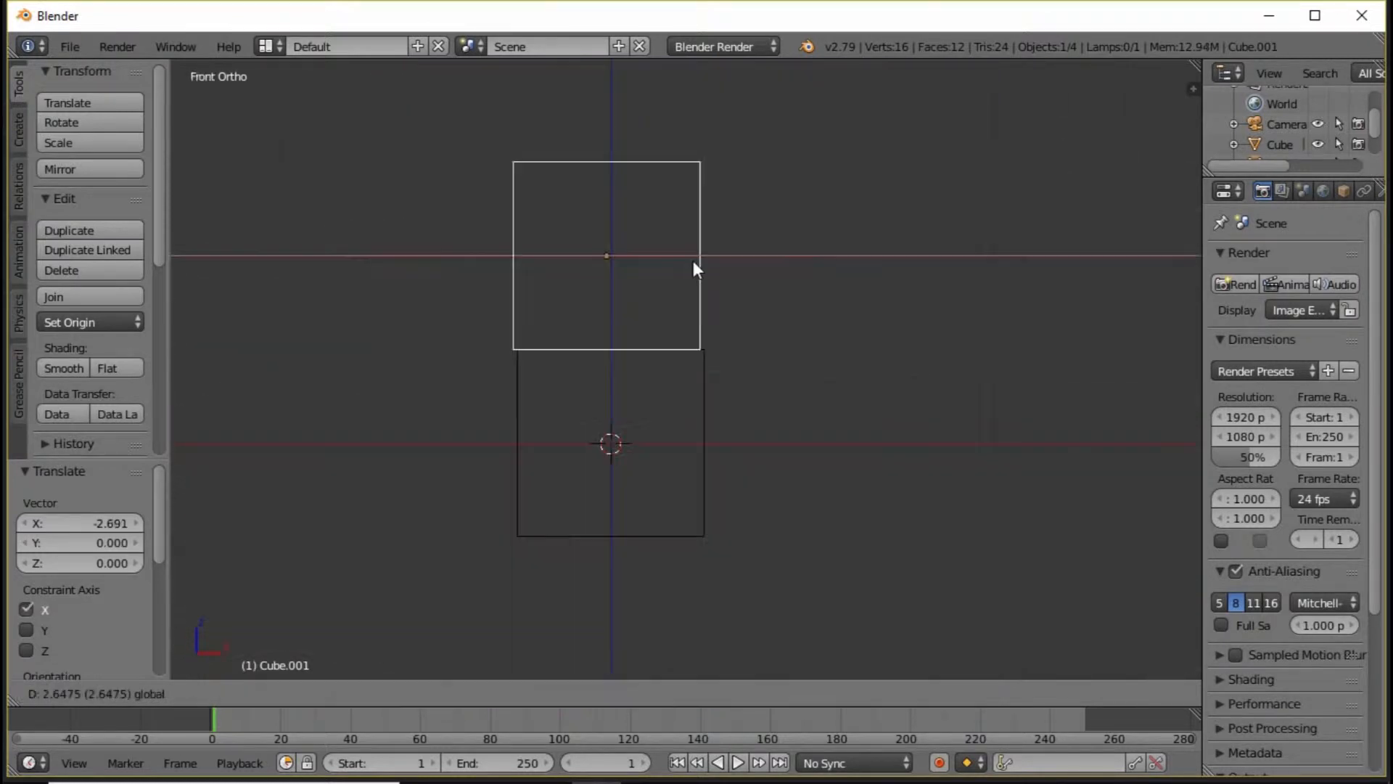
pyautogui.press('x')
pyautogui.press('x')
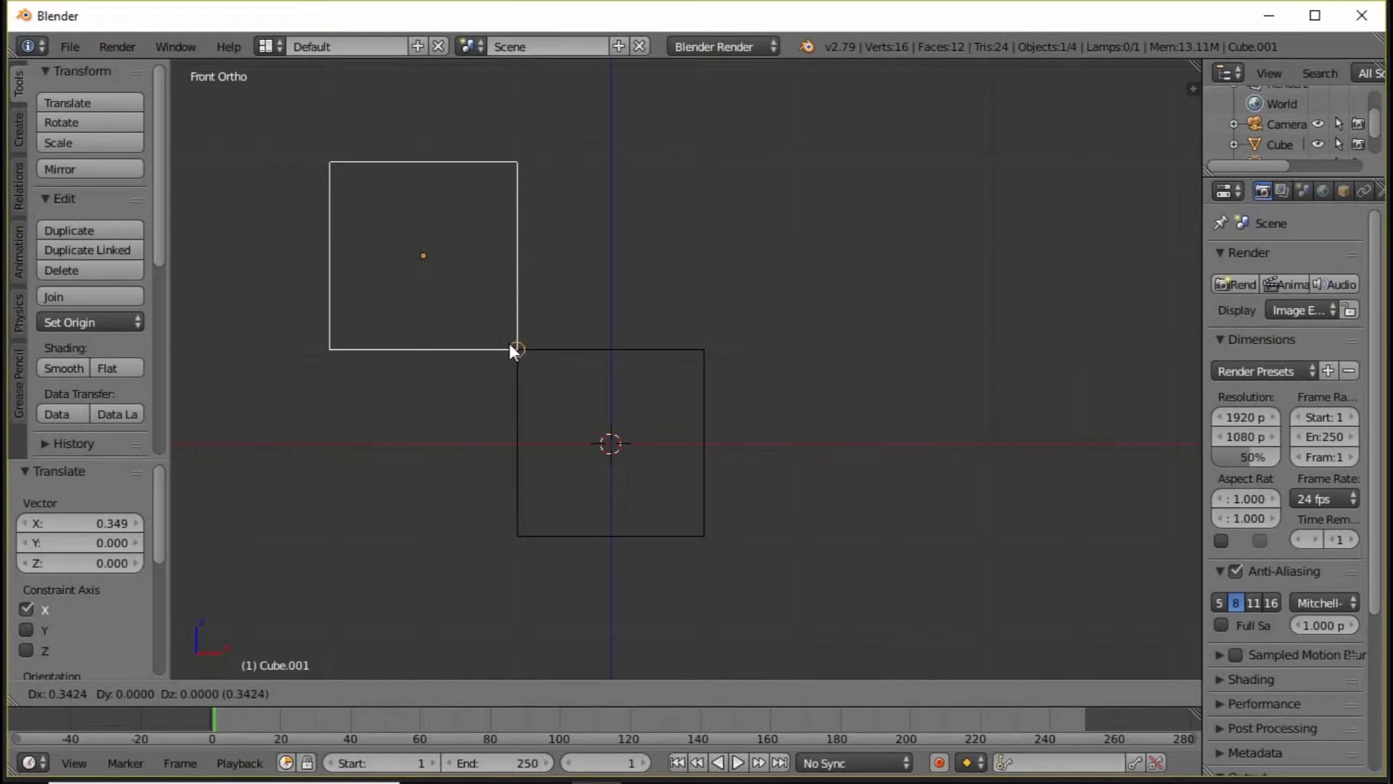
pyautogui.click(511, 347)
pyautogui.press('z')
pyautogui.moveTo(525, 294)
pyautogui.mouseDown(button='middle')
pyautogui.moveTo(531, 312)
pyautogui.moveTo(378, 441)
pyautogui.moveTo(528, 341)
pyautogui.mouseUp(button='middle')
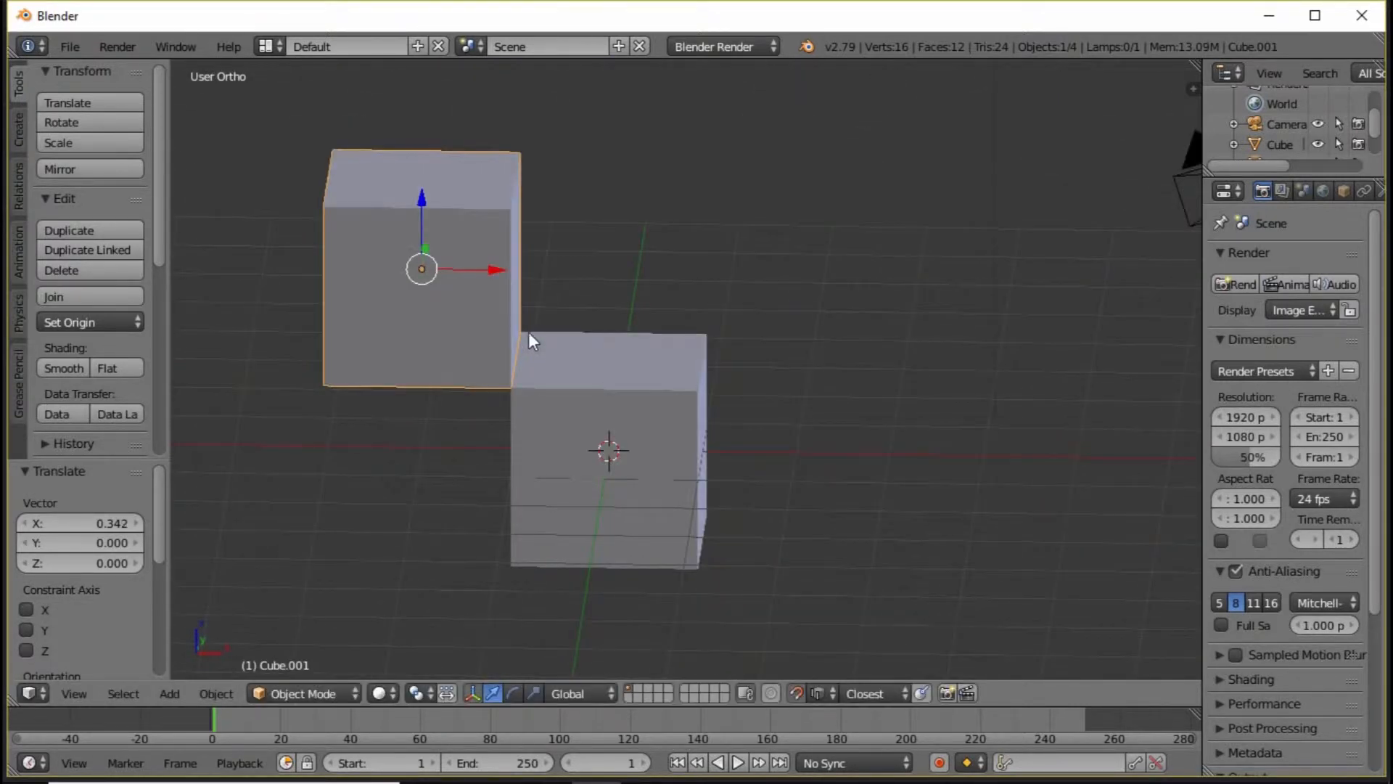
# In front view, lower the duplicate cube along Z by about 4.71 and snap it directly beneath the original cube.
pyautogui.press('KP_1')
pyautogui.press('g')
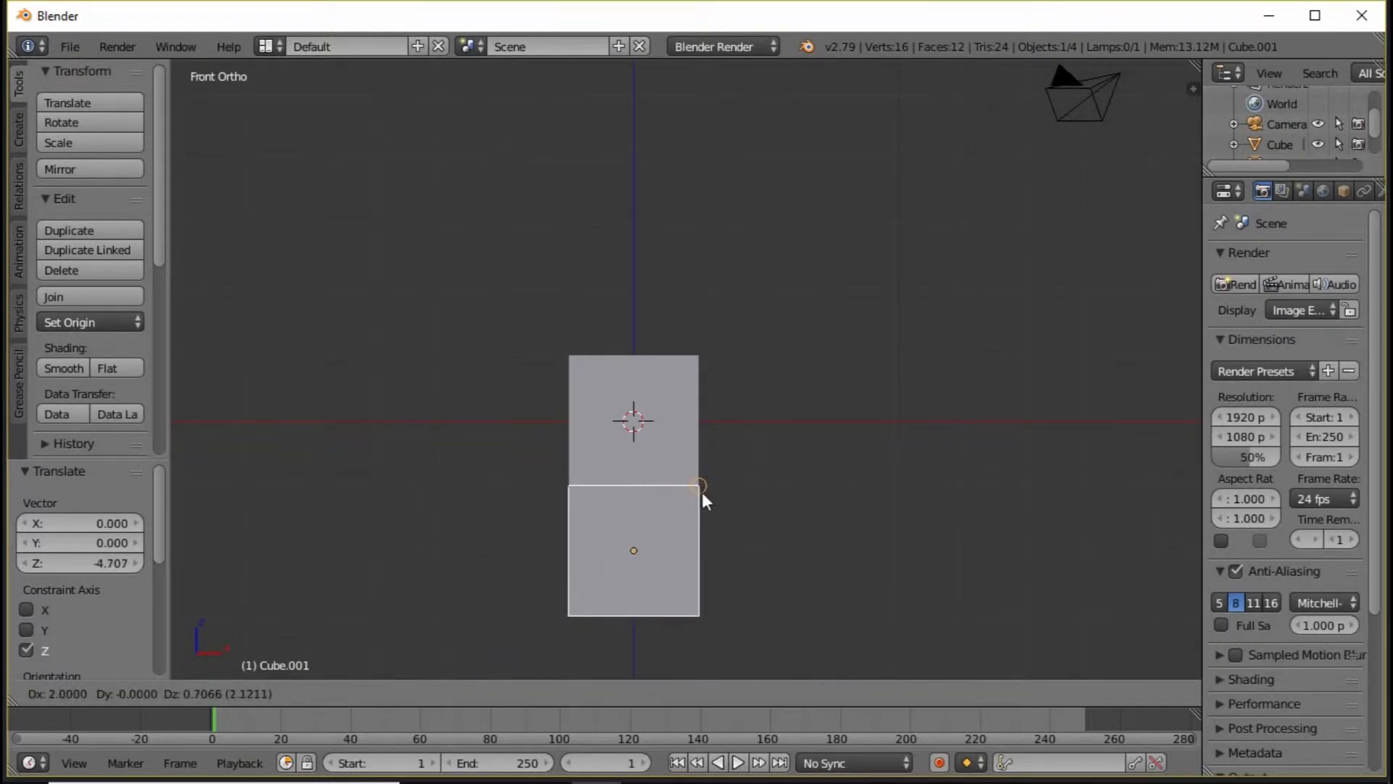
pyautogui.click(702, 493)
pyautogui.press('z')
pyautogui.scroll(2, 740, 473)
pyautogui.keyDown('shift'); pyautogui.moveTo(702, 473); pyautogui.dragTo(678, 316, button='middle'); pyautogui.keyUp('shift')
pyautogui.scroll(8, 677, 316)
pyautogui.scroll(-6, 678, 316)
# Set the snap element to Vertex and snap the duplicate cube to the original cube's upper corners.
pyautogui.click(828, 687)
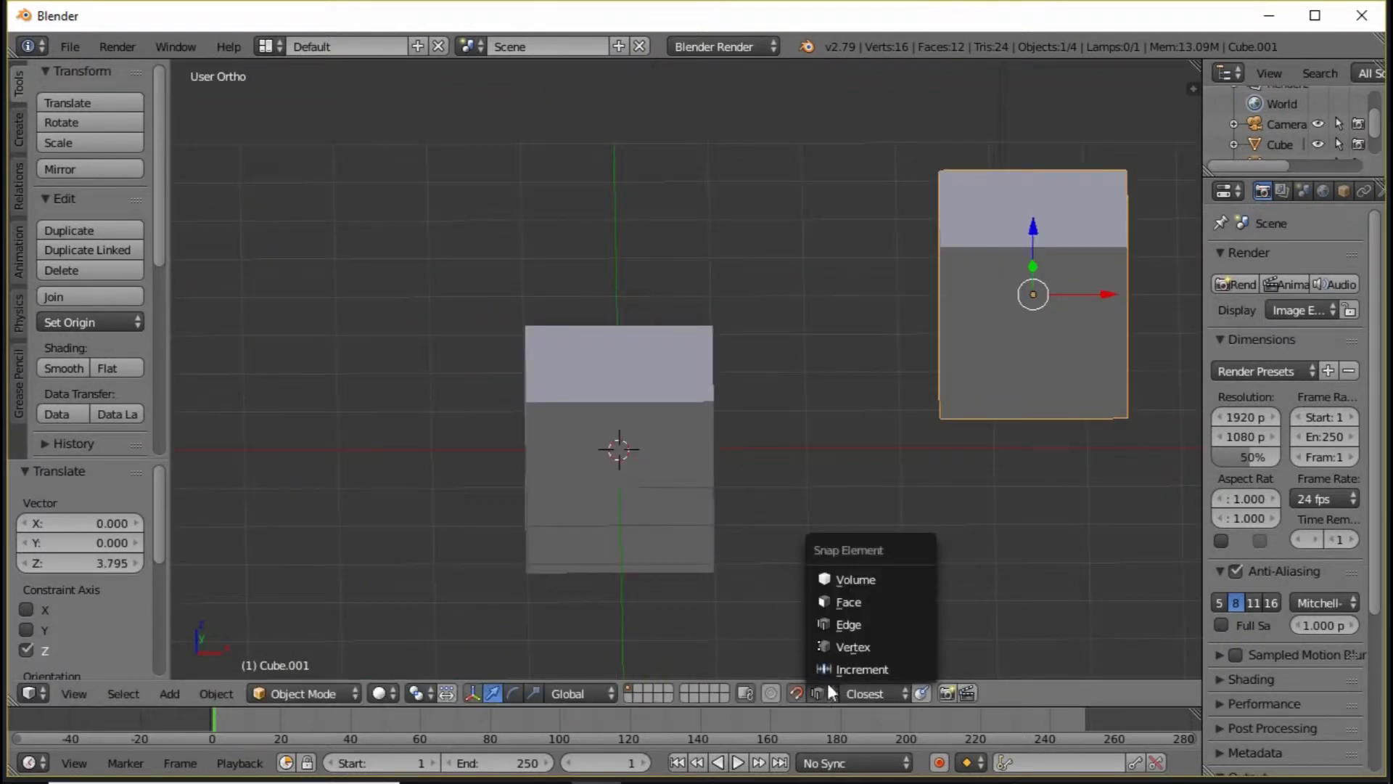
pyautogui.click(849, 647)
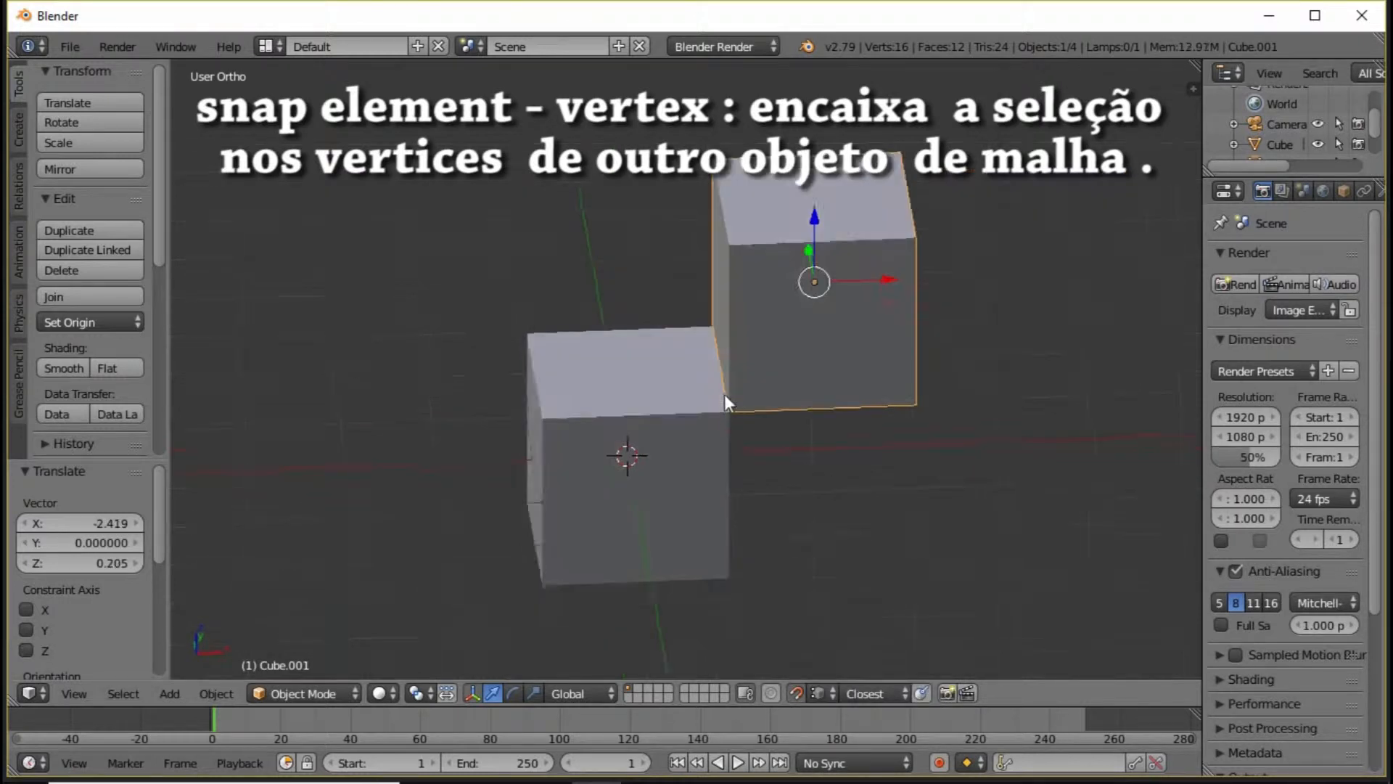
pyautogui.moveTo(724, 394); pyautogui.dragTo(708, 399, button='middle')
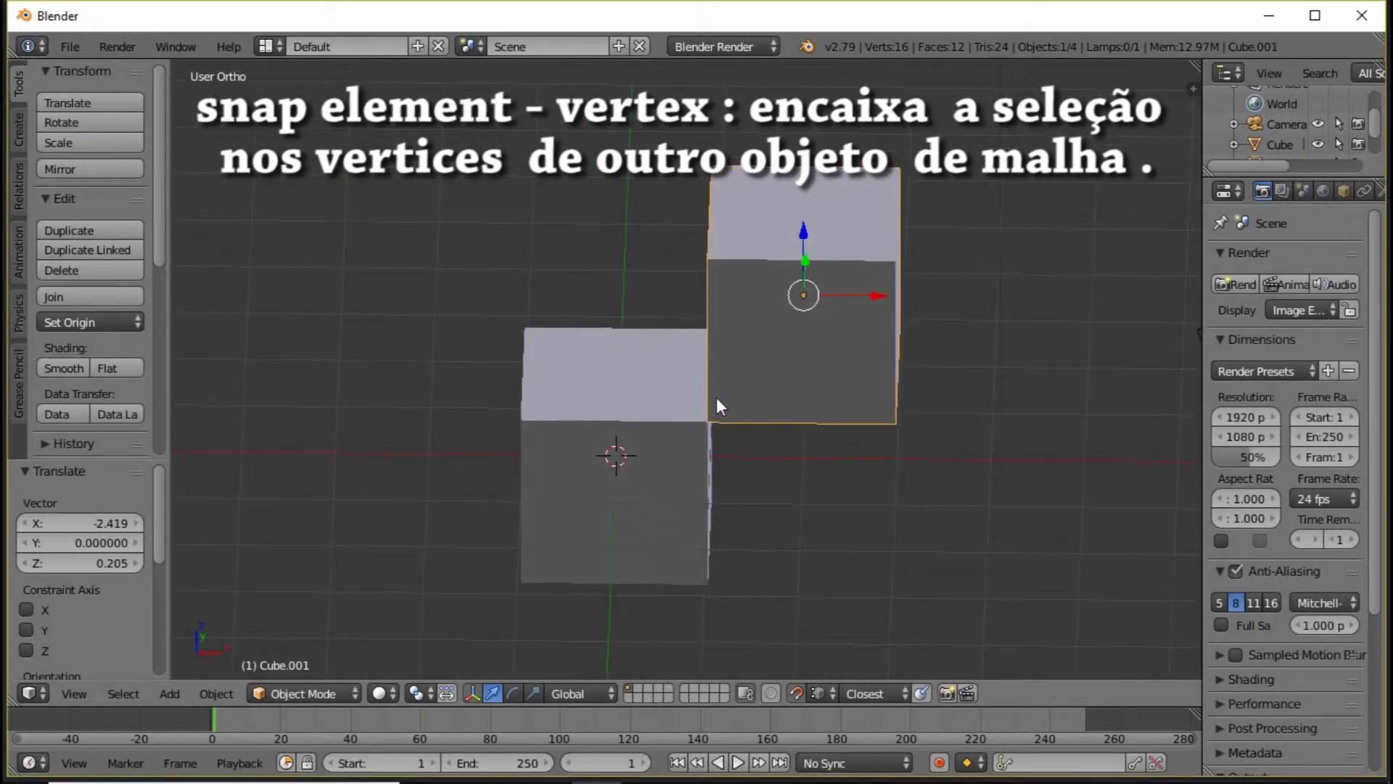
pyautogui.press('g')
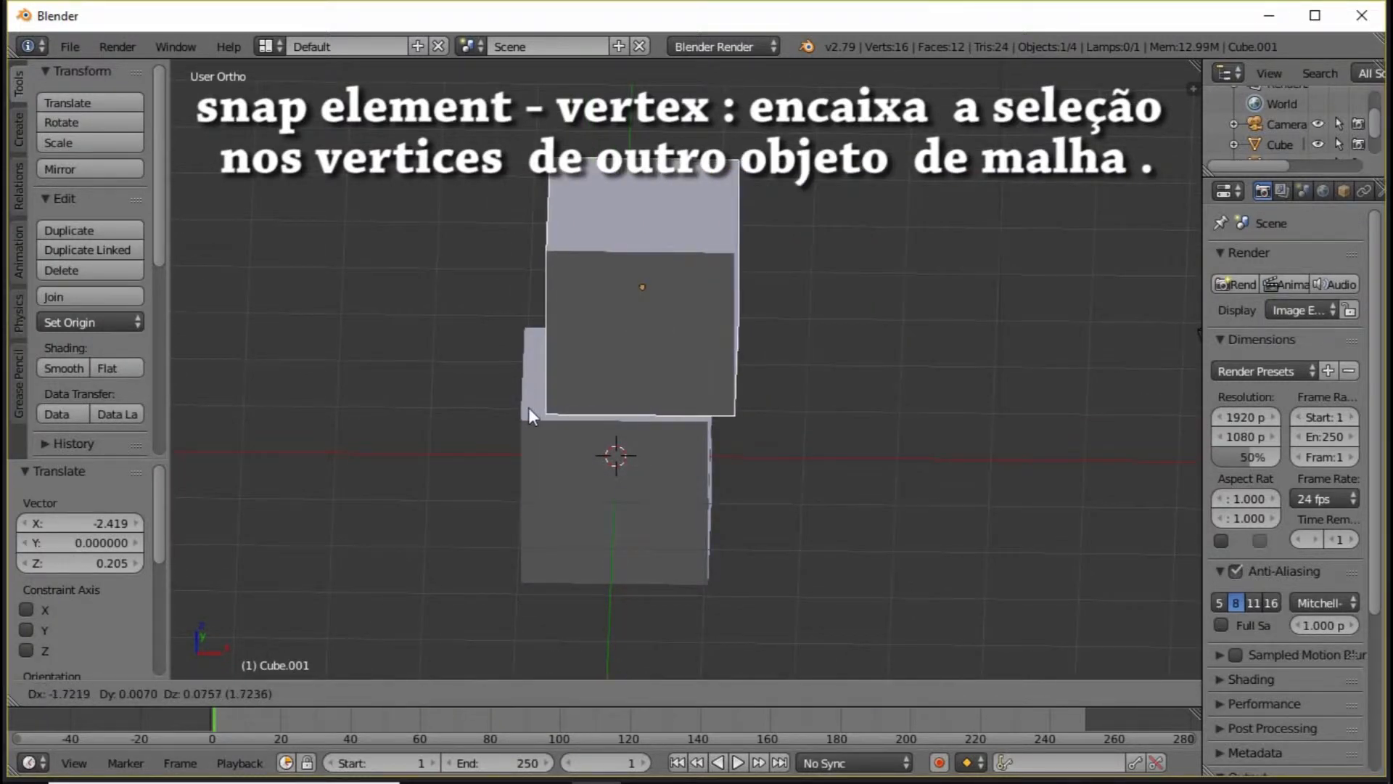
pyautogui.click(521, 409)
# Move the duplicate cube along X away from the original and lower it by about 1.99, level beside the original.
pyautogui.moveTo(517, 404); pyautogui.dragTo(668, 256, button='middle')
pyautogui.scroll(3, 563, 376)
pyautogui.scroll(-4, 526, 273)
pyautogui.moveTo(690, 244); pyautogui.dragTo(878, 241)
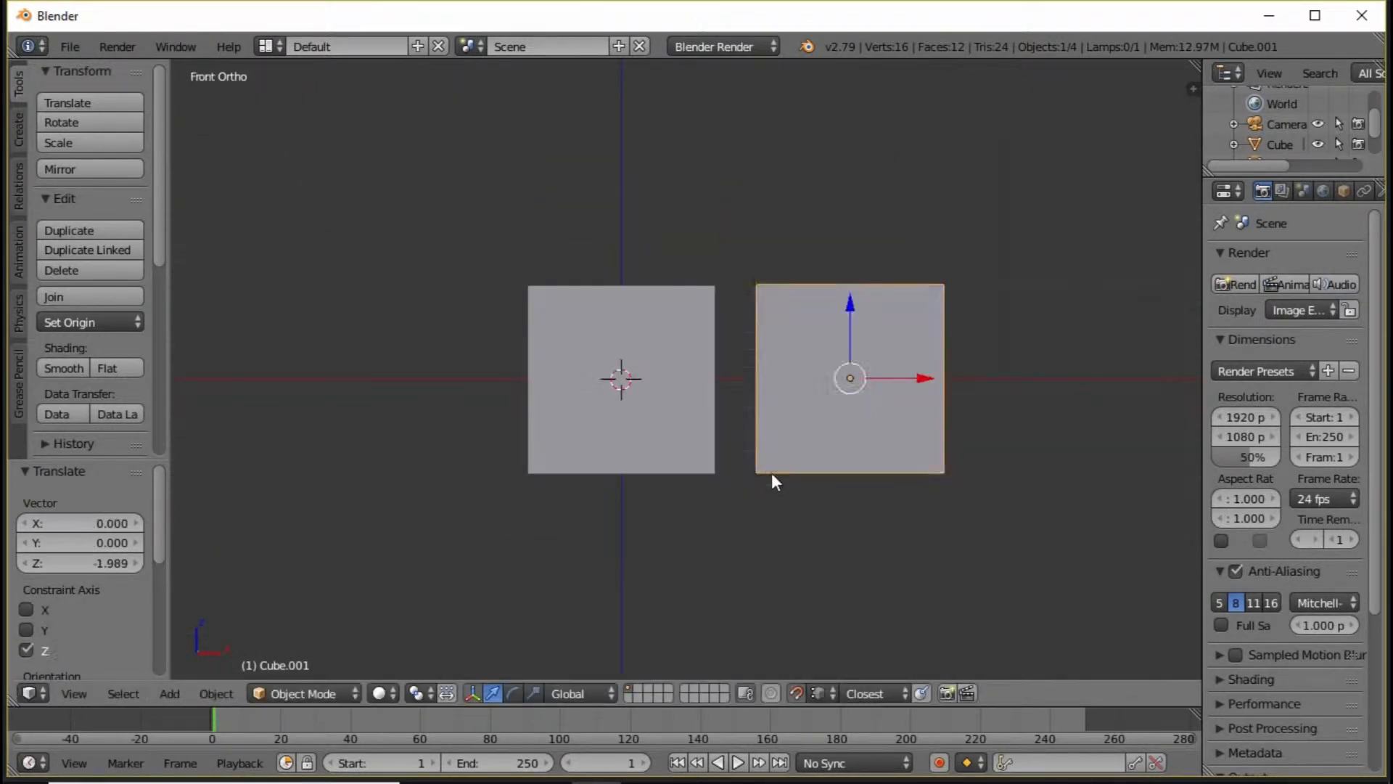
pyautogui.press('g')
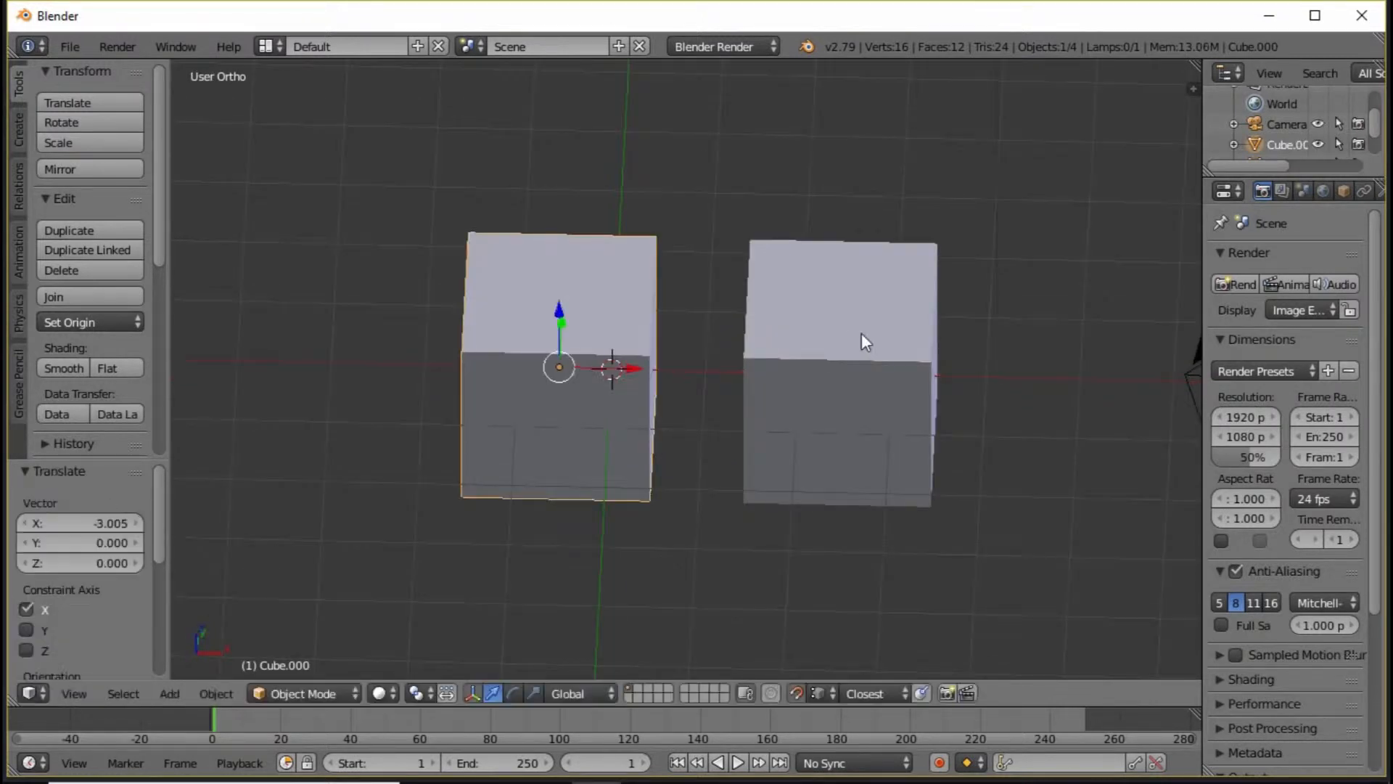
# Select both cubes and join them into a single object.
pyautogui.rightClick(860, 332)
pyautogui.keyDown('shift'); pyautogui.rightClick(568, 347); pyautogui.keyUp('shift')
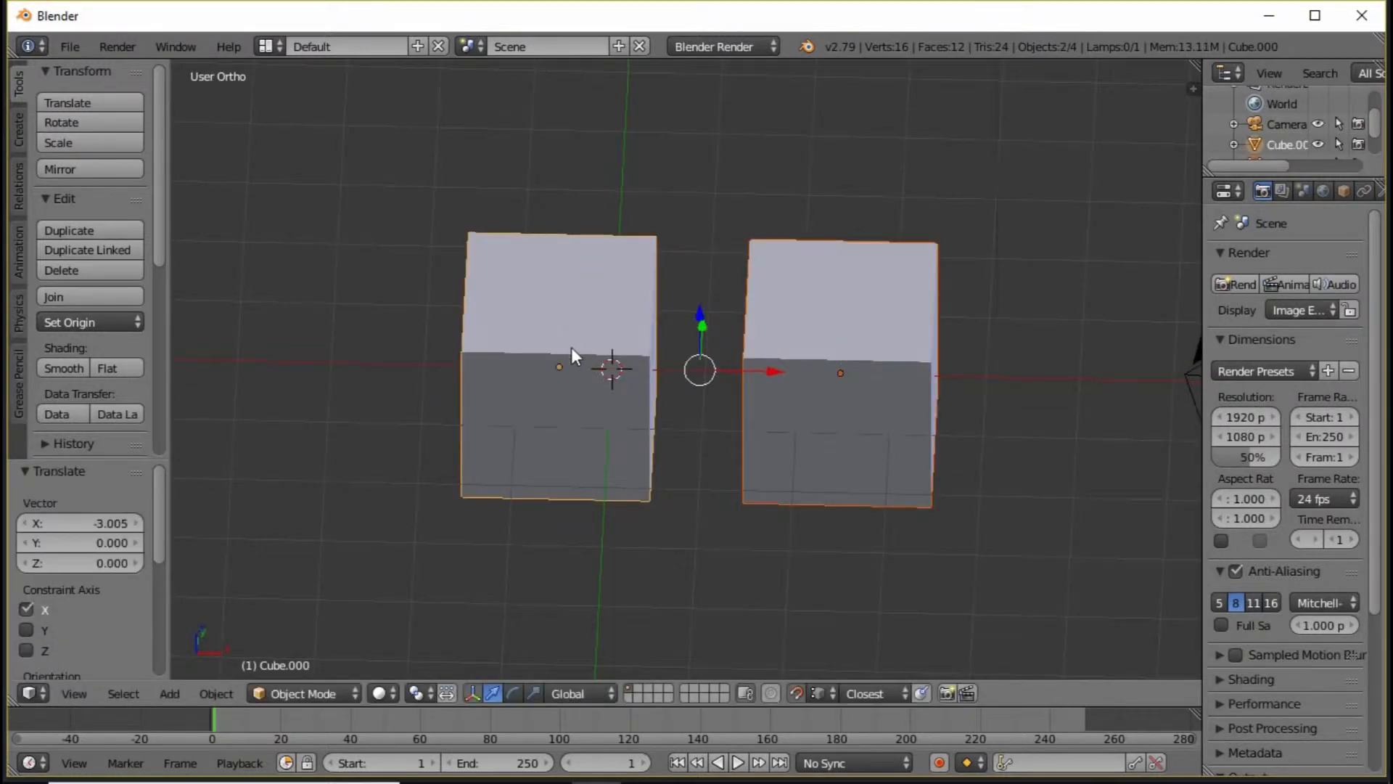
pyautogui.hotkey('ctrl', 'j')
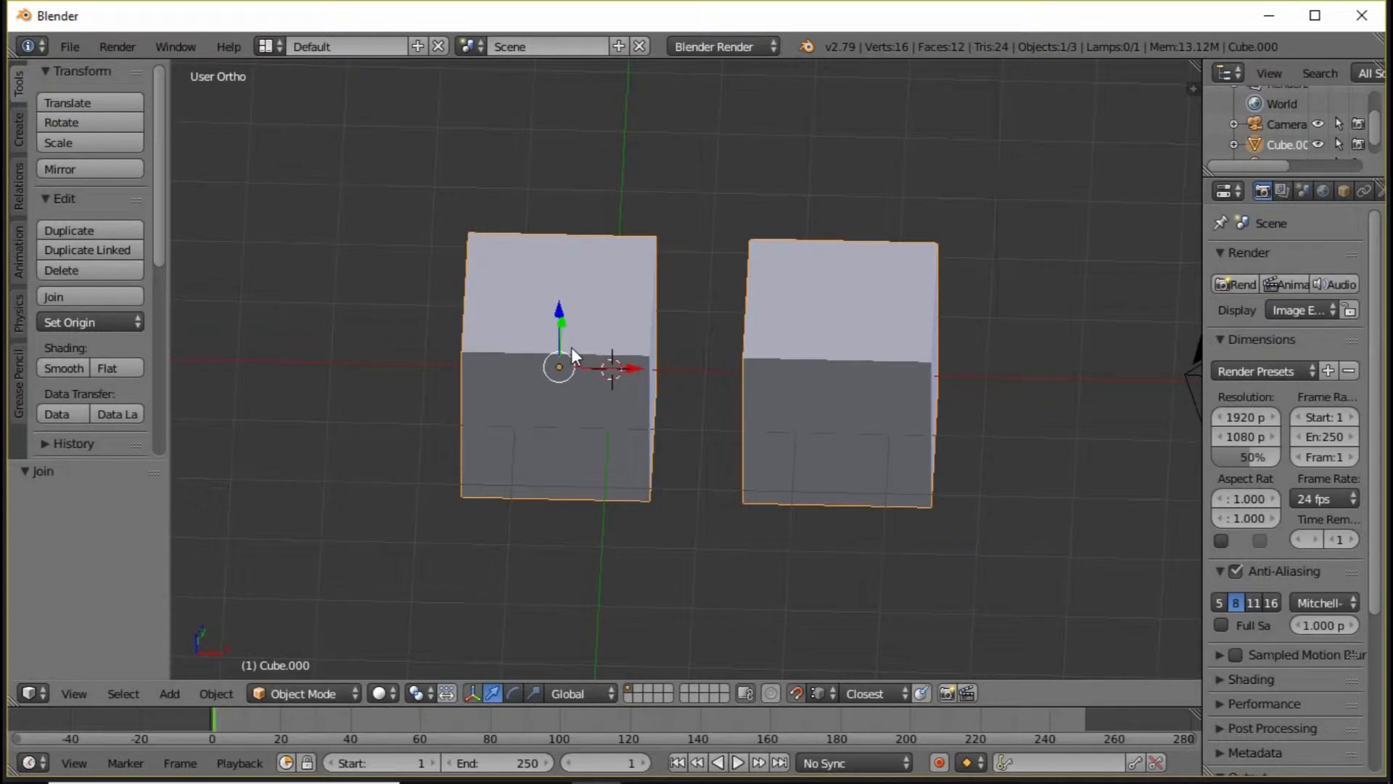
pyautogui.moveTo(552, 367); pyautogui.dragTo(564, 330, button='middle')
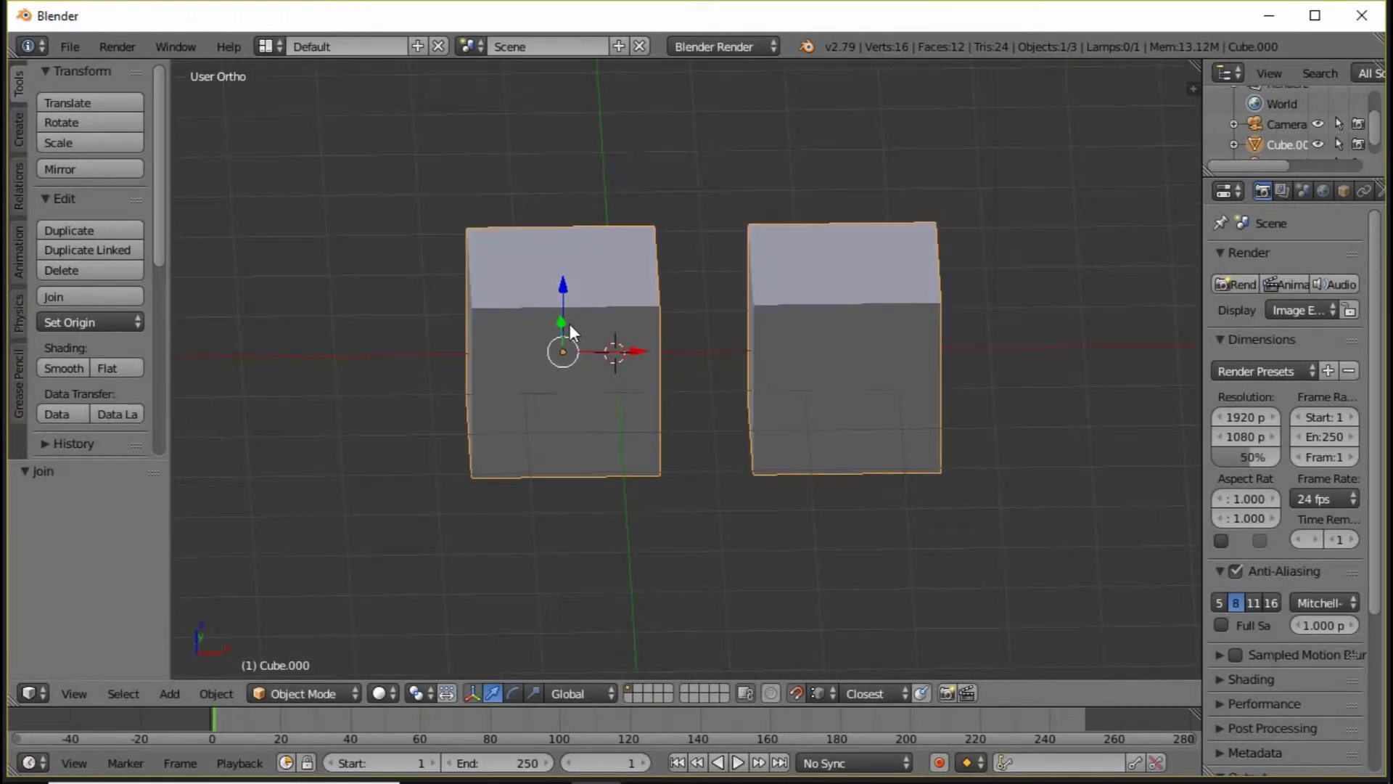
# In Edit Mode, set the snap element to Vertex and select the right-hand cube's linked mesh from its upper front vertex.
pyautogui.press('Tab')
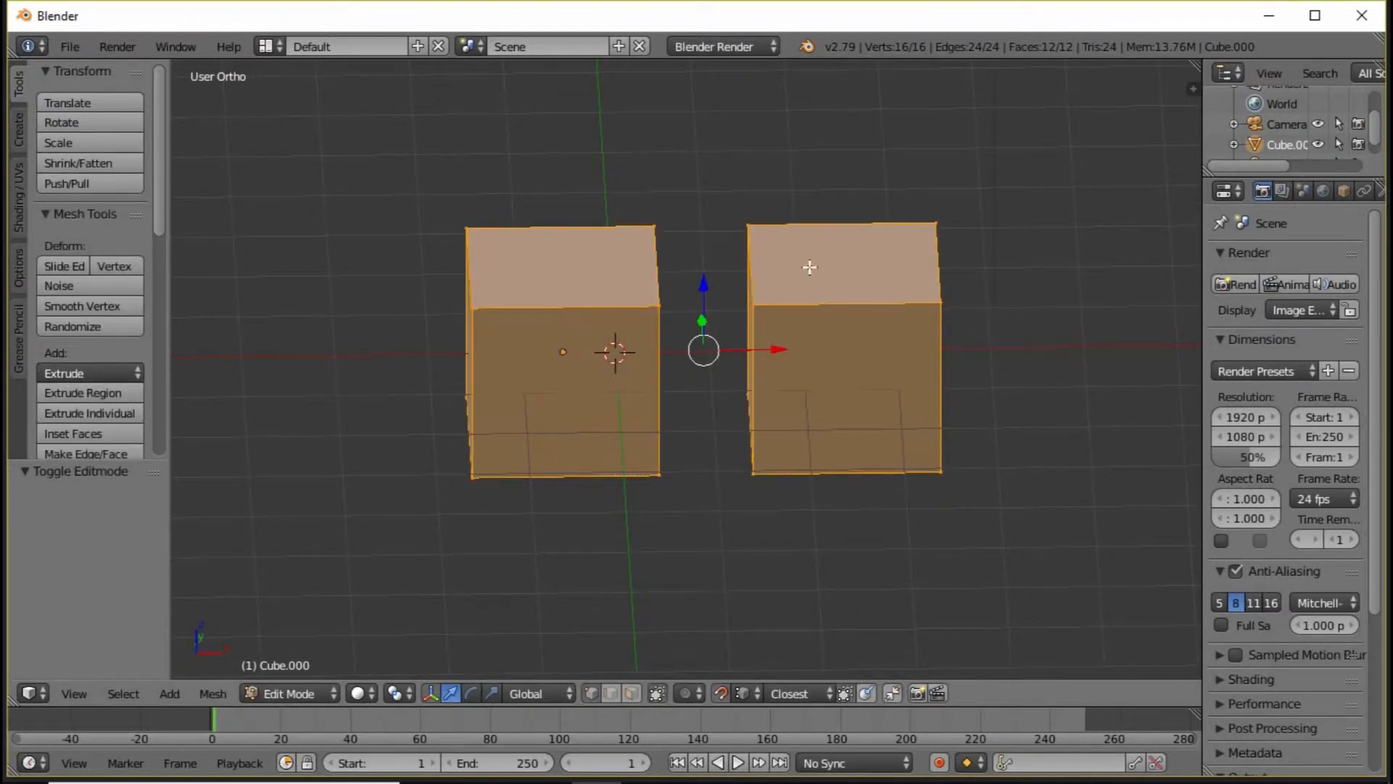
pyautogui.rightClick(754, 313)
pyautogui.moveTo(575, 319); pyautogui.dragTo(615, 310, button='middle')
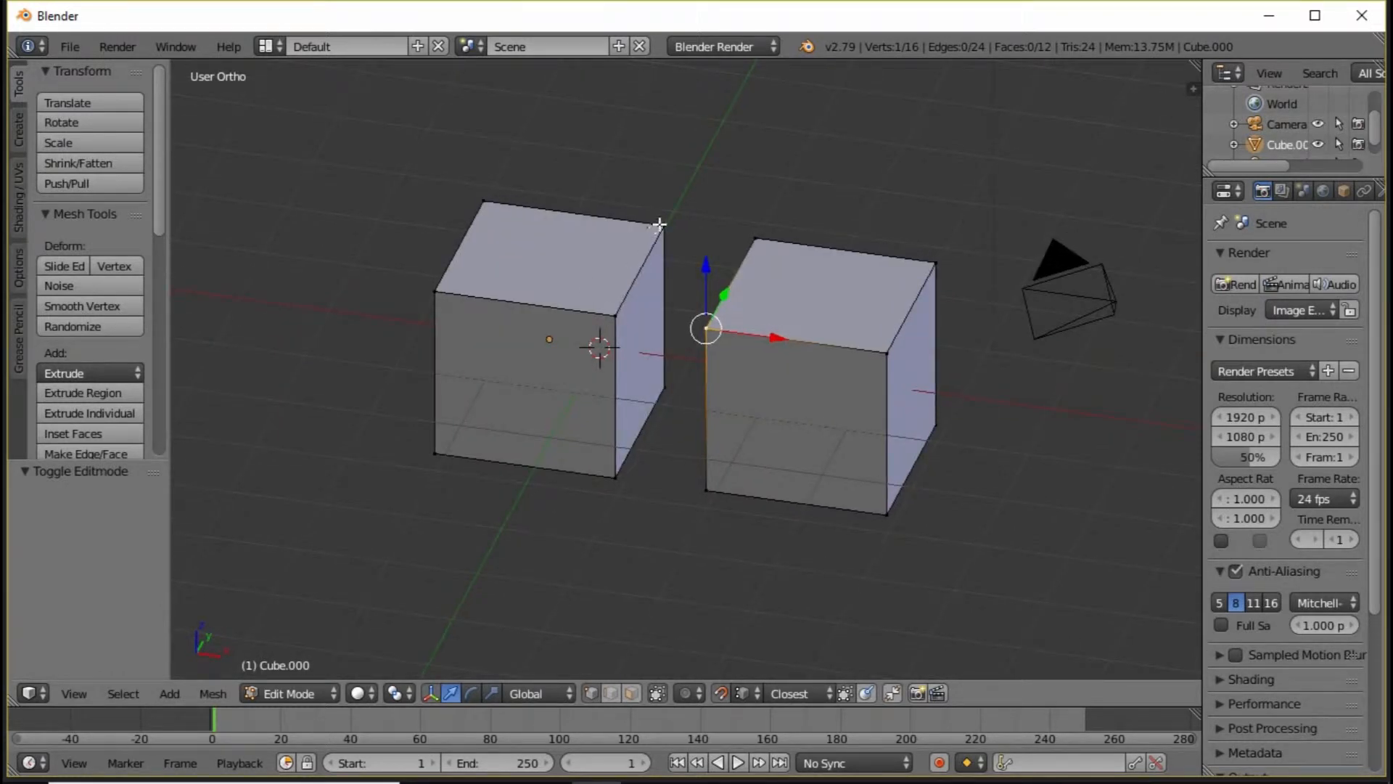
pyautogui.click(754, 696)
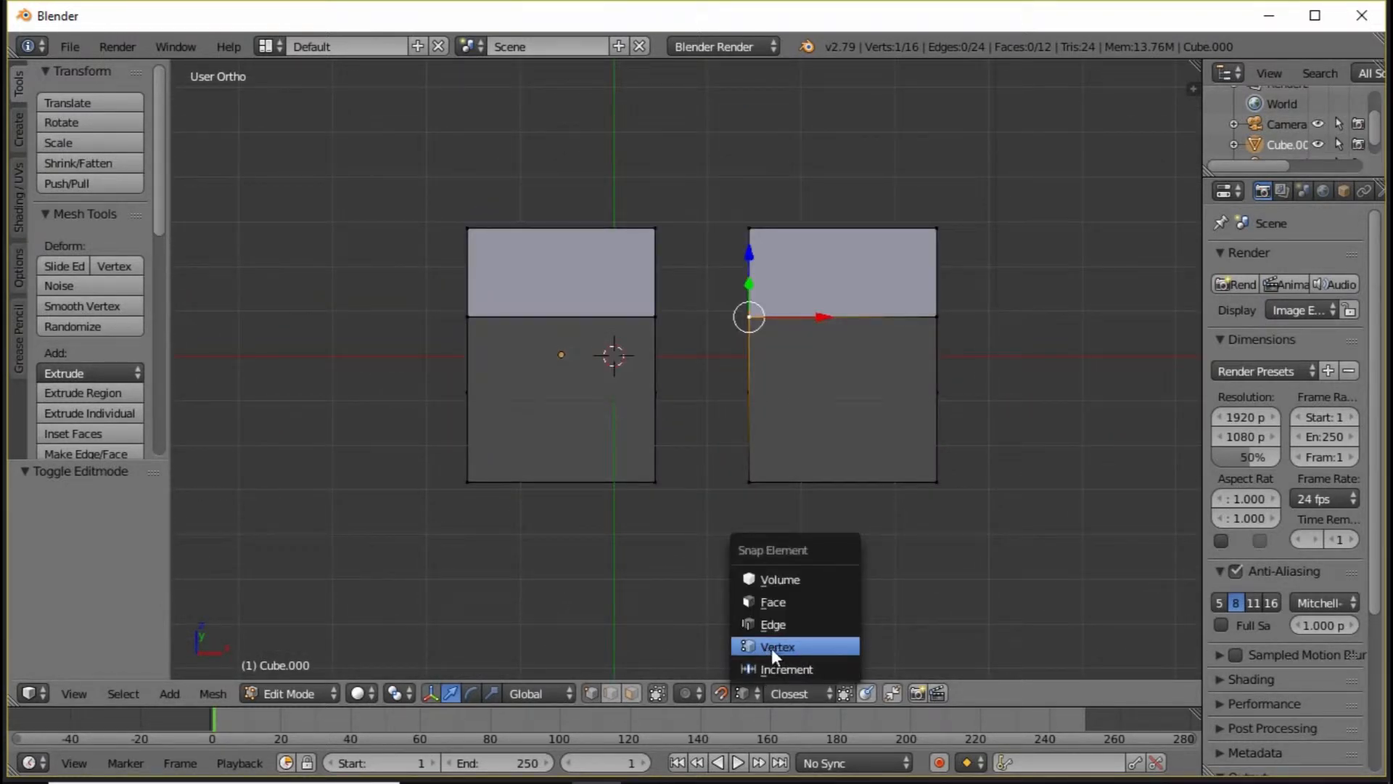
pyautogui.click(776, 646)
pyautogui.hotkey('ctrl', 'l')
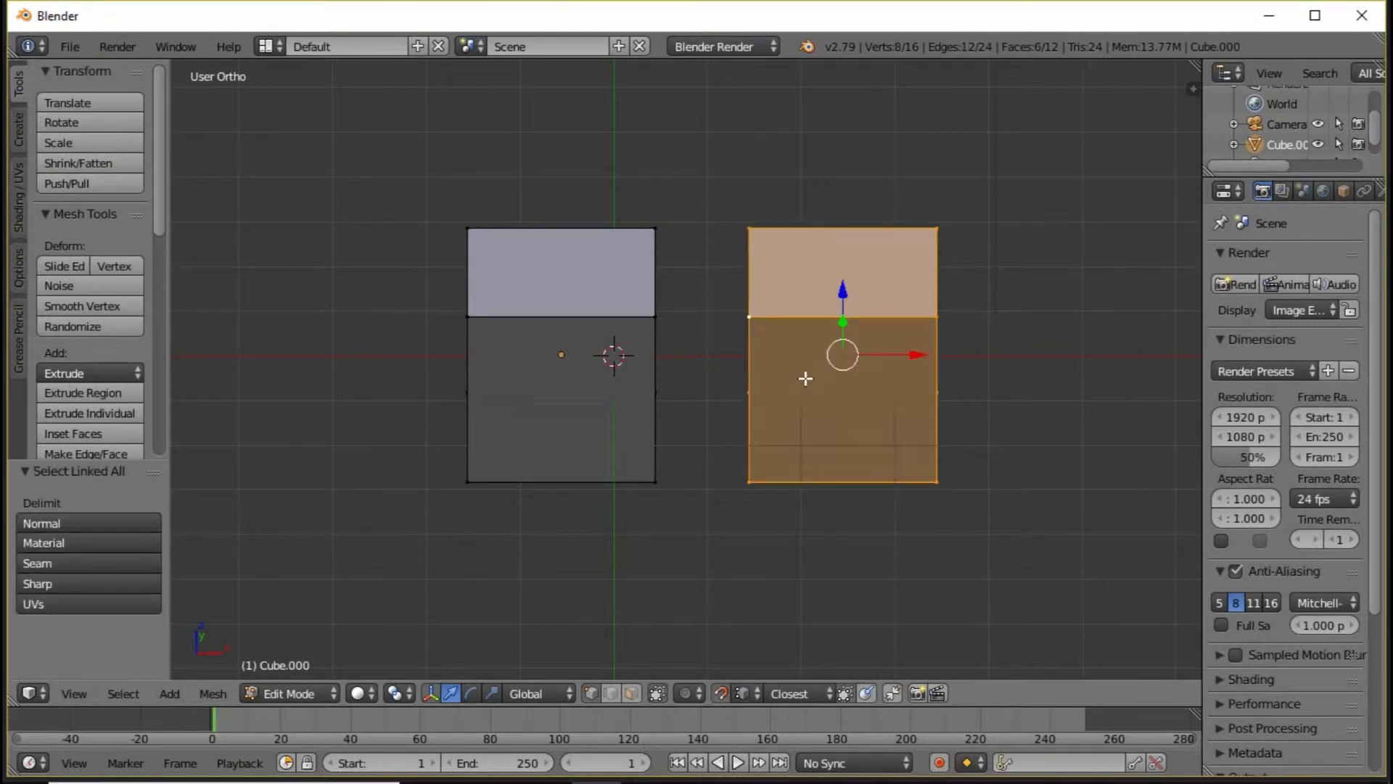
# Snap the selected cube's vertices to the corners of the other cube.
pyautogui.moveTo(828, 360); pyautogui.dragTo(733, 395, button='middle')
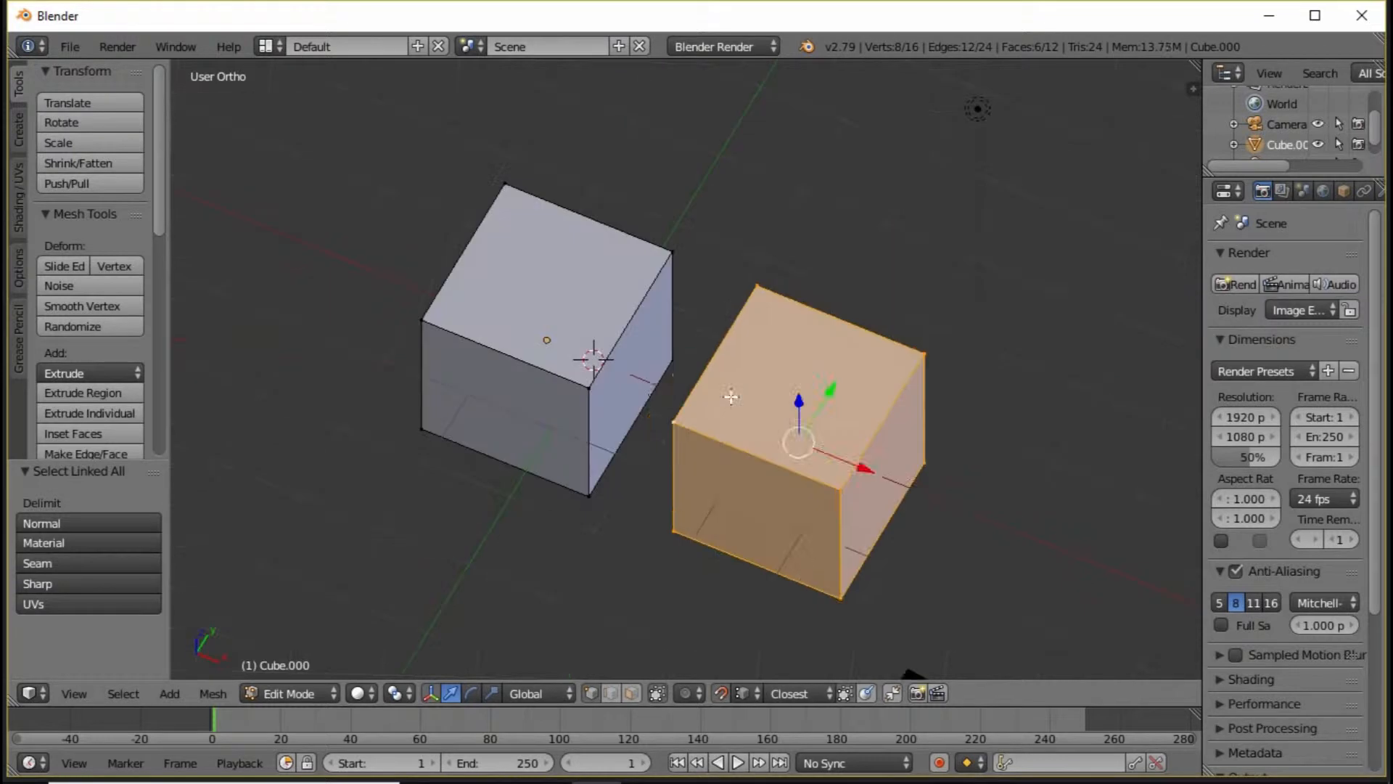
pyautogui.press('g')
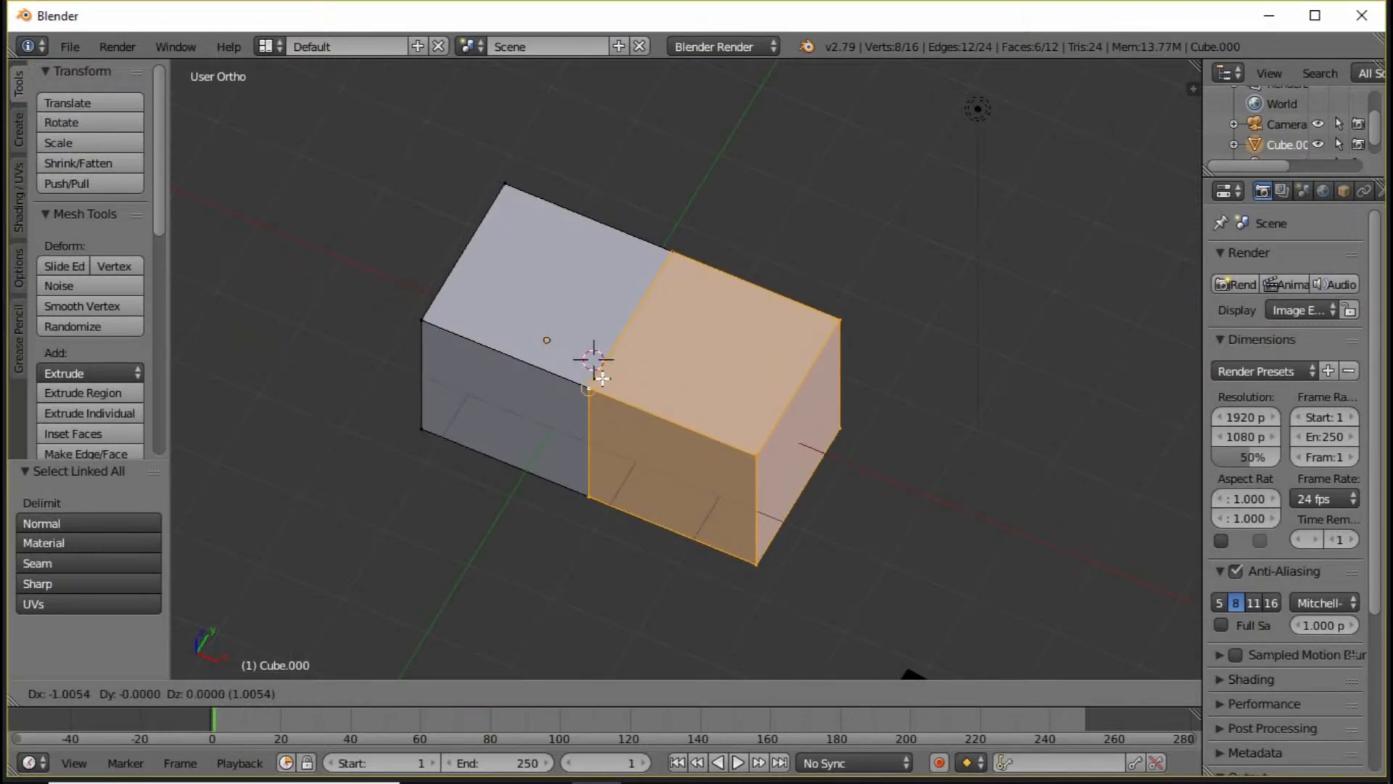
pyautogui.click(678, 250)
pyautogui.moveTo(678, 250); pyautogui.dragTo(719, 464, button='middle')
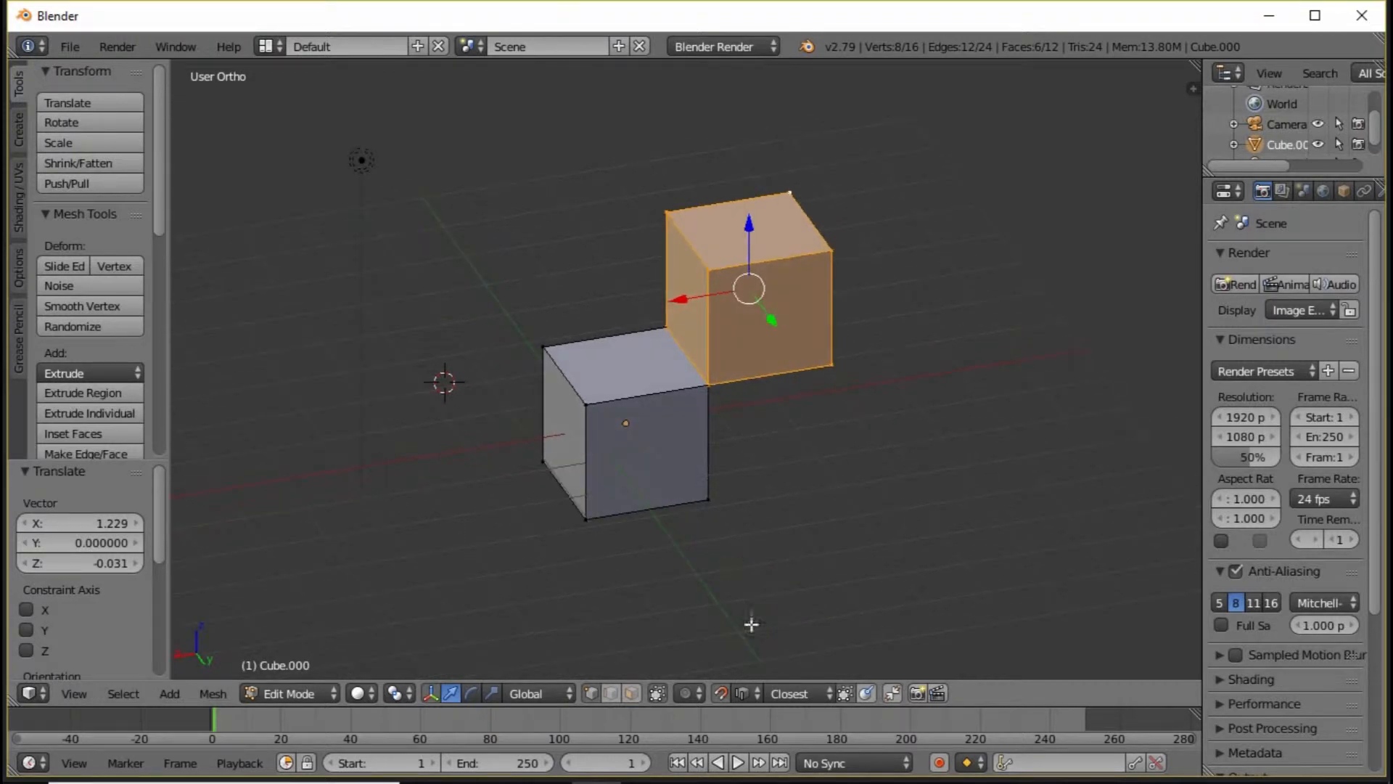
# Set the snap element to Edge and try moving the selected cube along the other cube's edges.
pyautogui.click(741, 693)
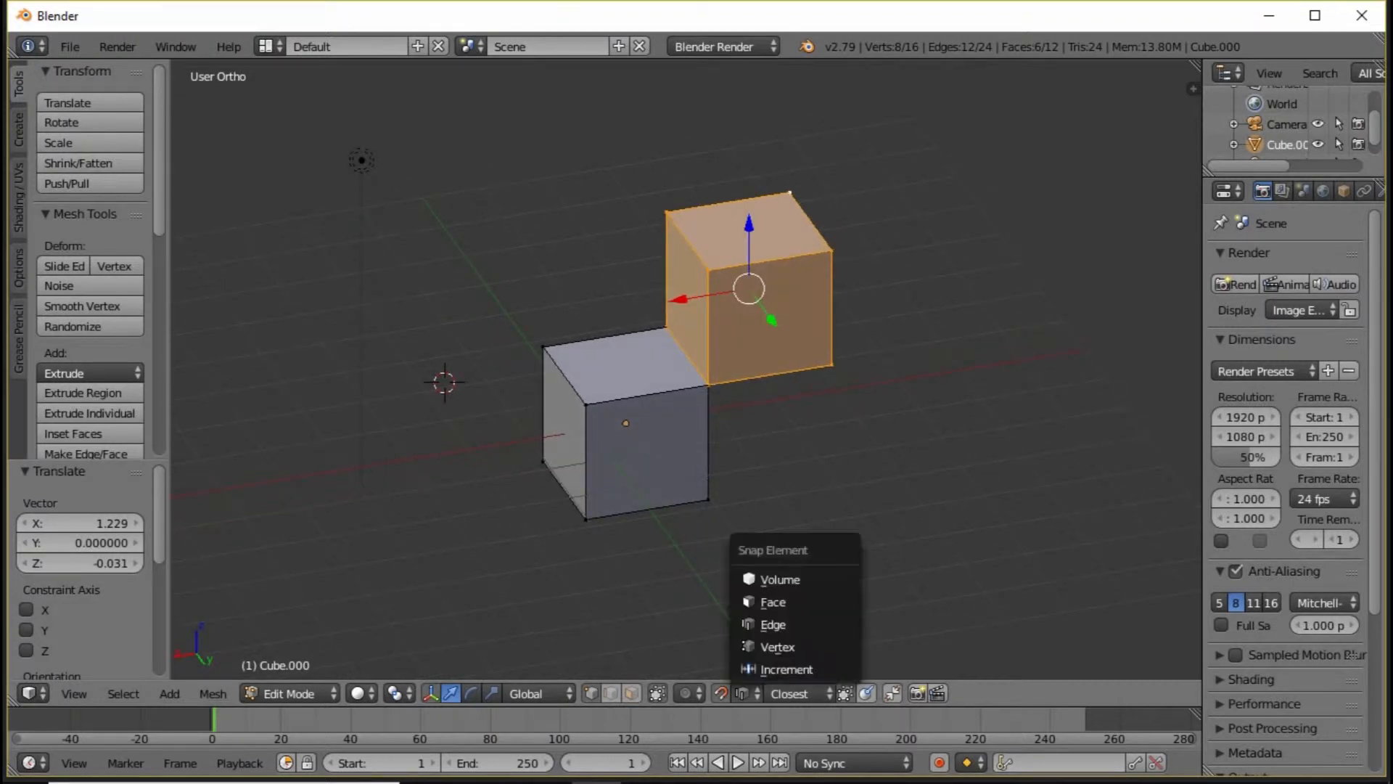
pyautogui.click(779, 623)
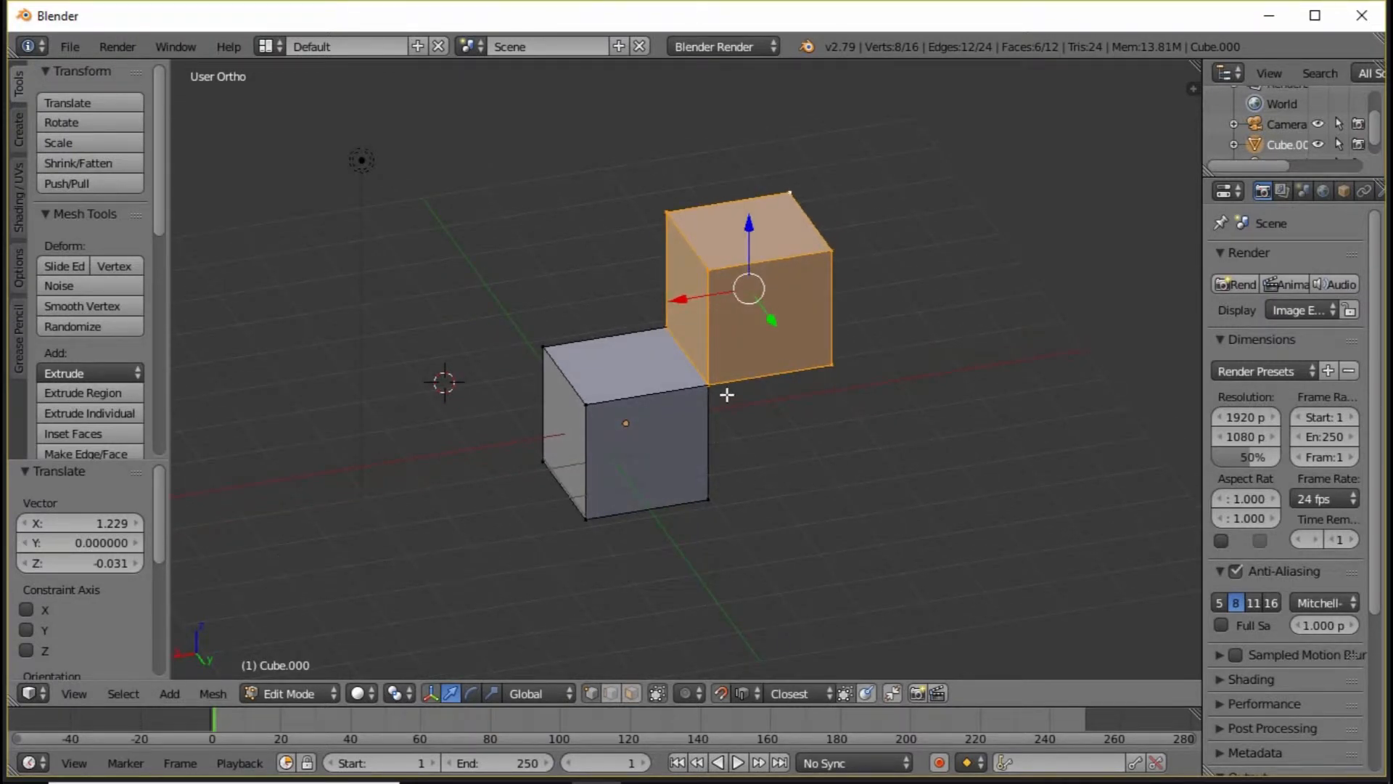
pyautogui.scroll(1, 726, 394)
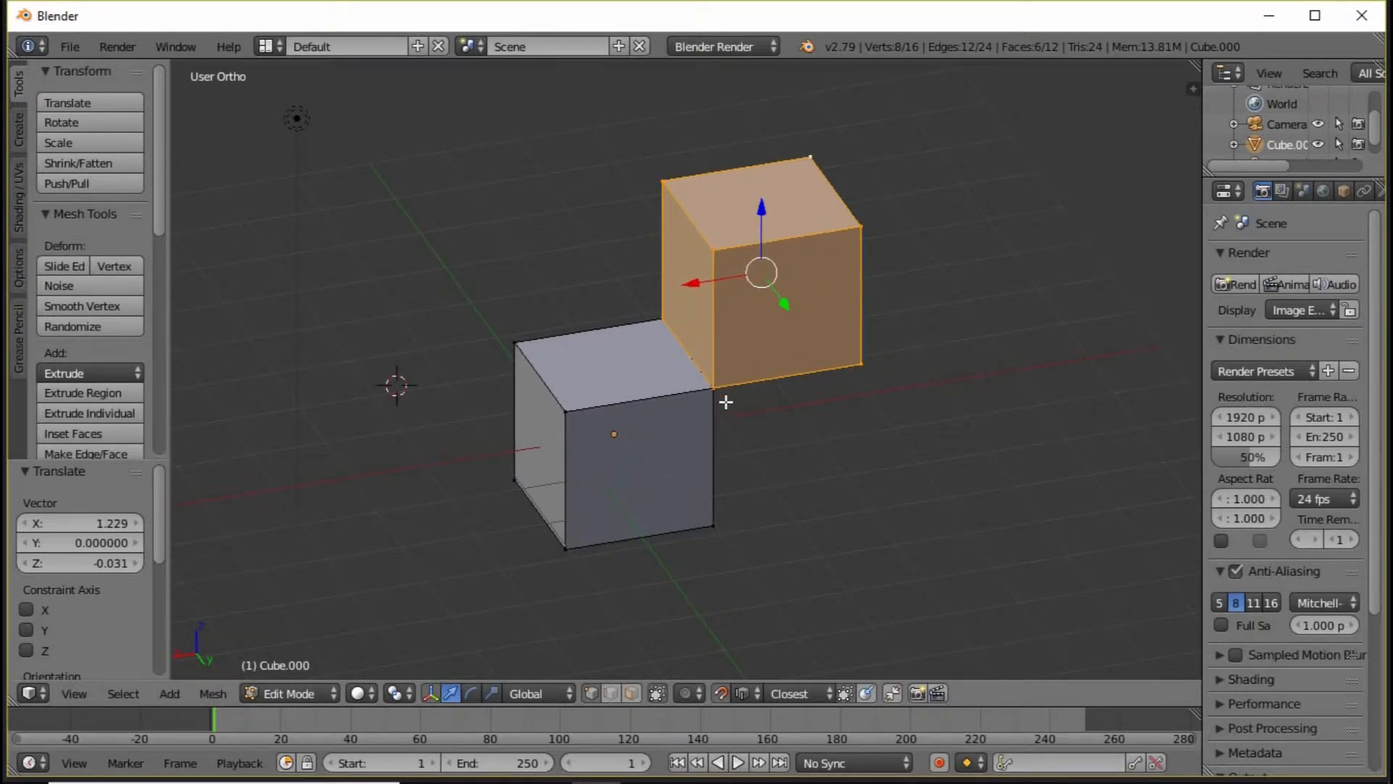
pyautogui.scroll(1, 727, 402)
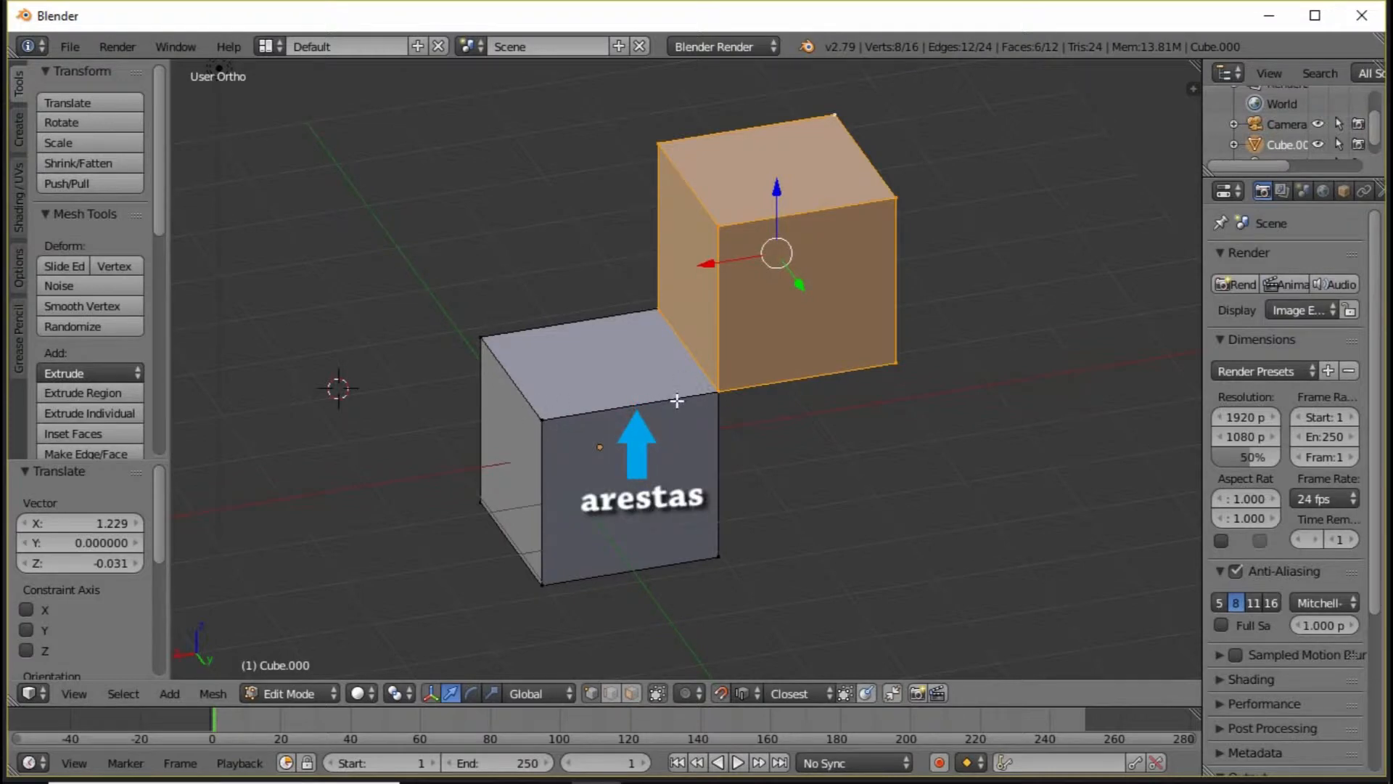
pyautogui.press('g')
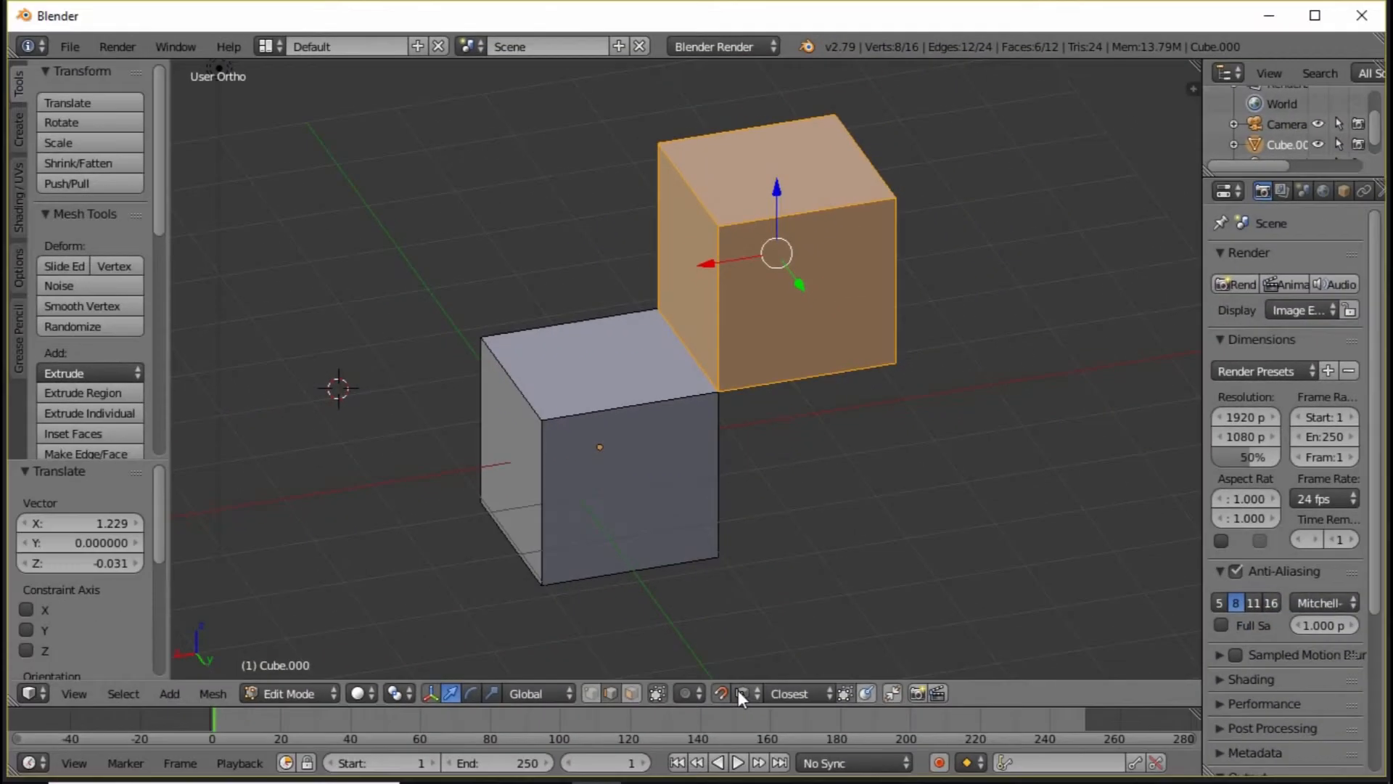
# Set the snap element to Vertex and snap the selected cube -2 along Z onto the other cube's lower corner.
pyautogui.click(740, 693)
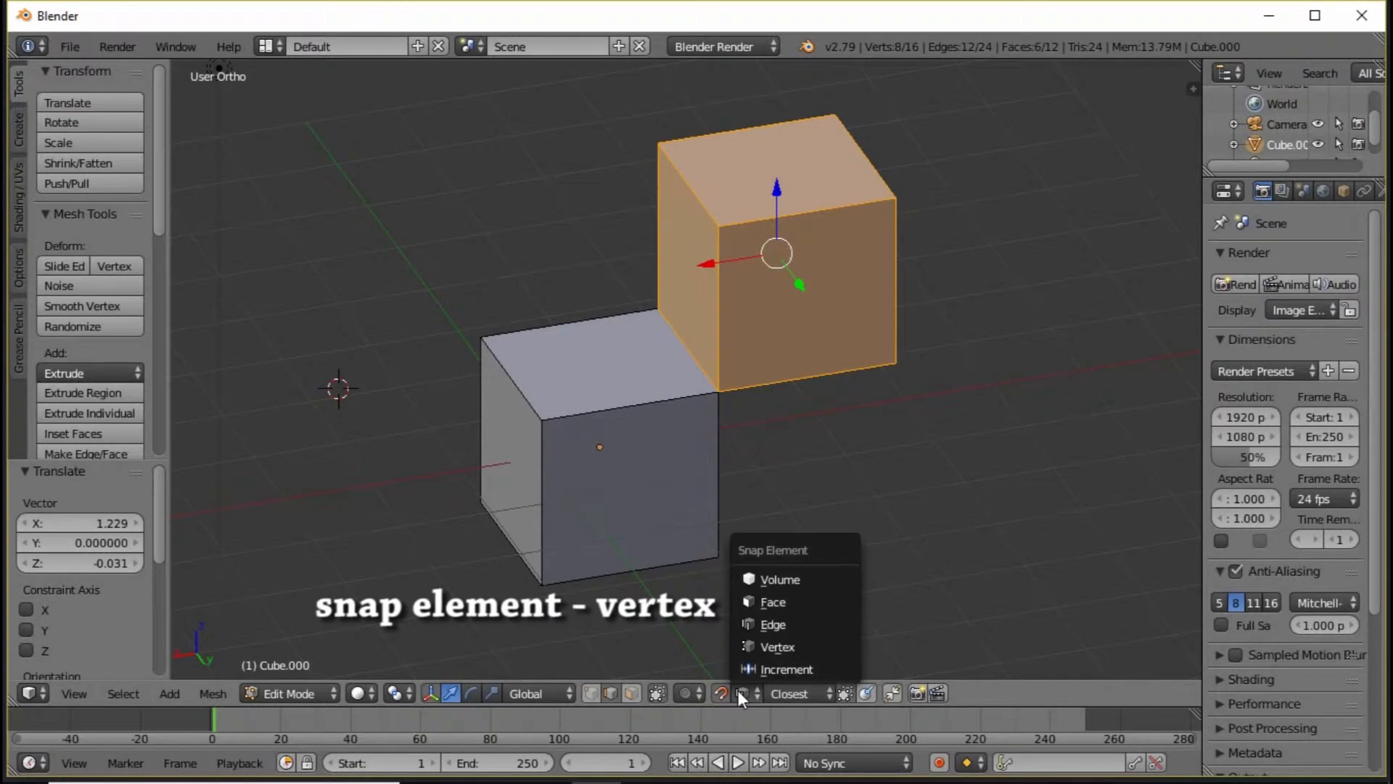
pyautogui.click(767, 646)
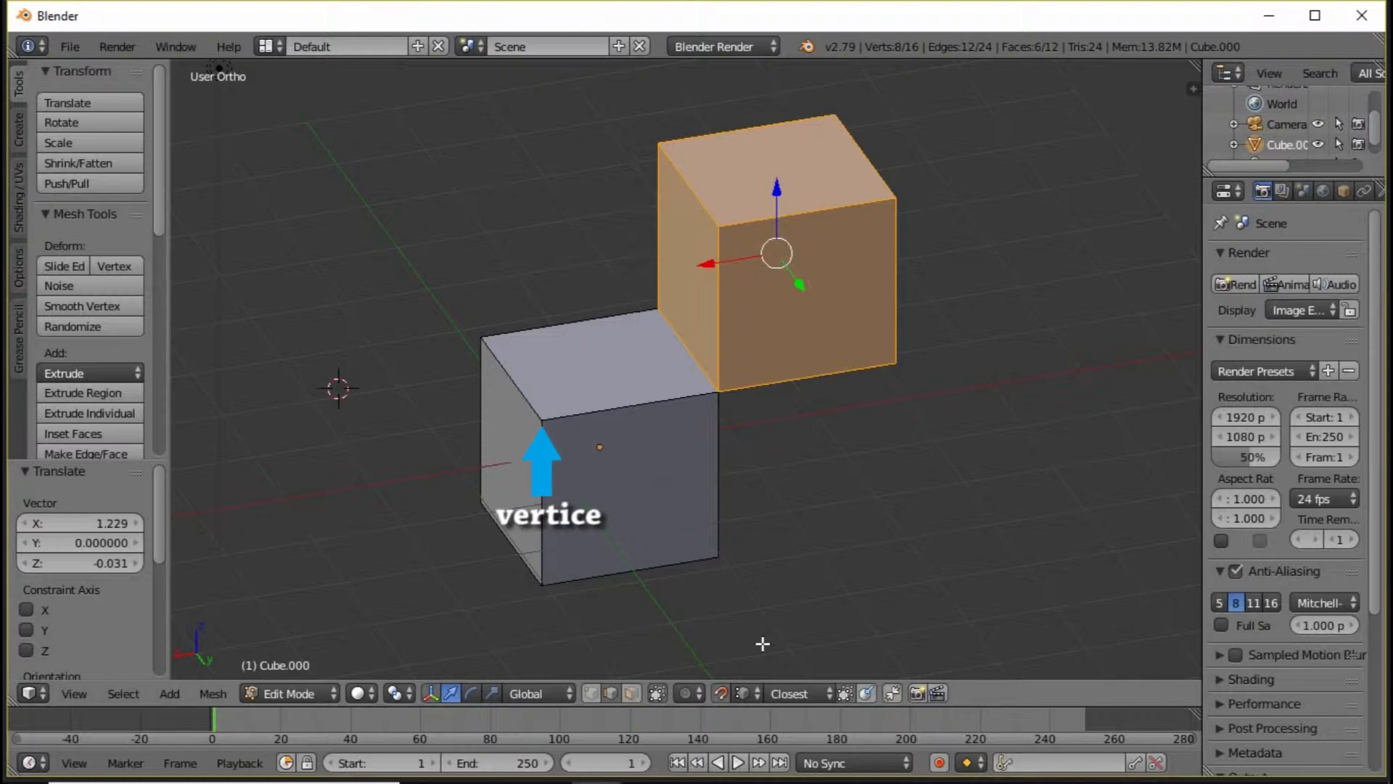
pyautogui.press('g')
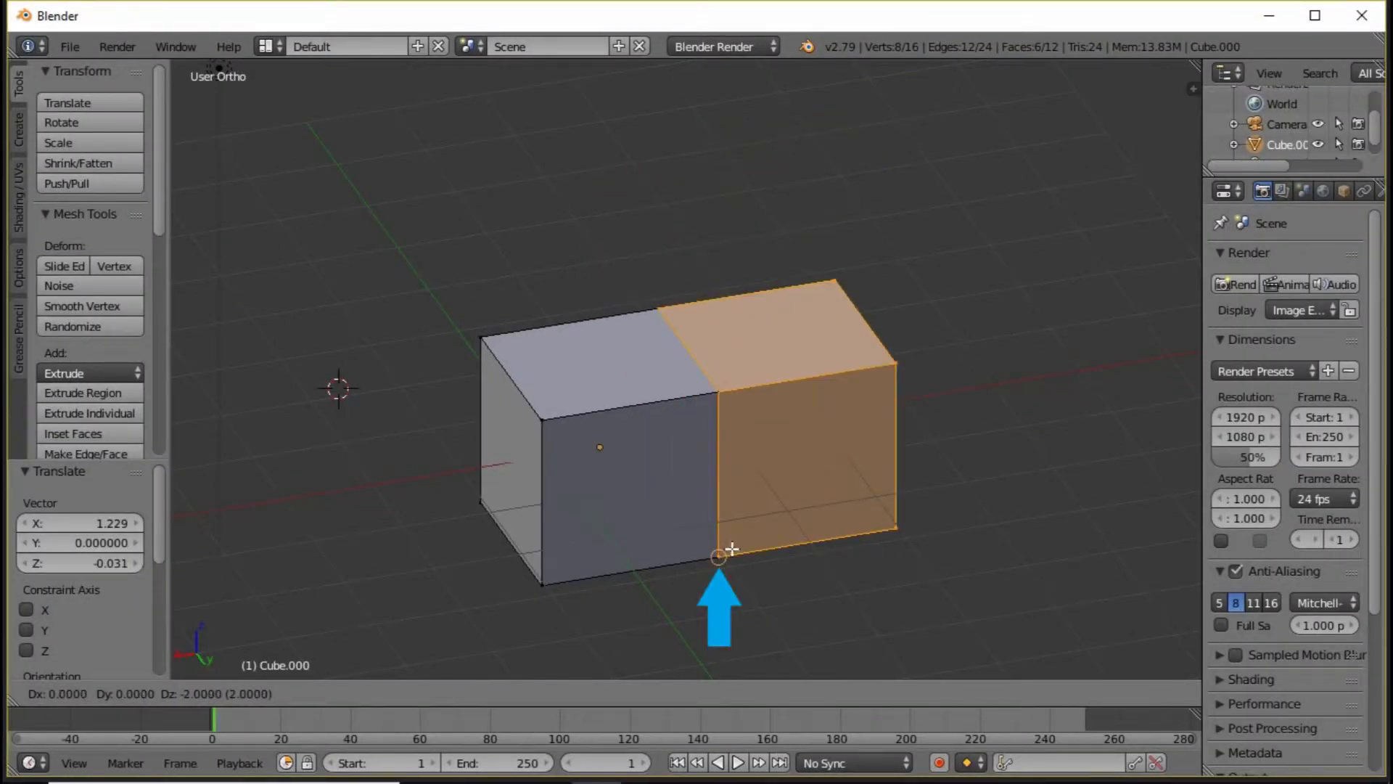
pyautogui.click(732, 549)
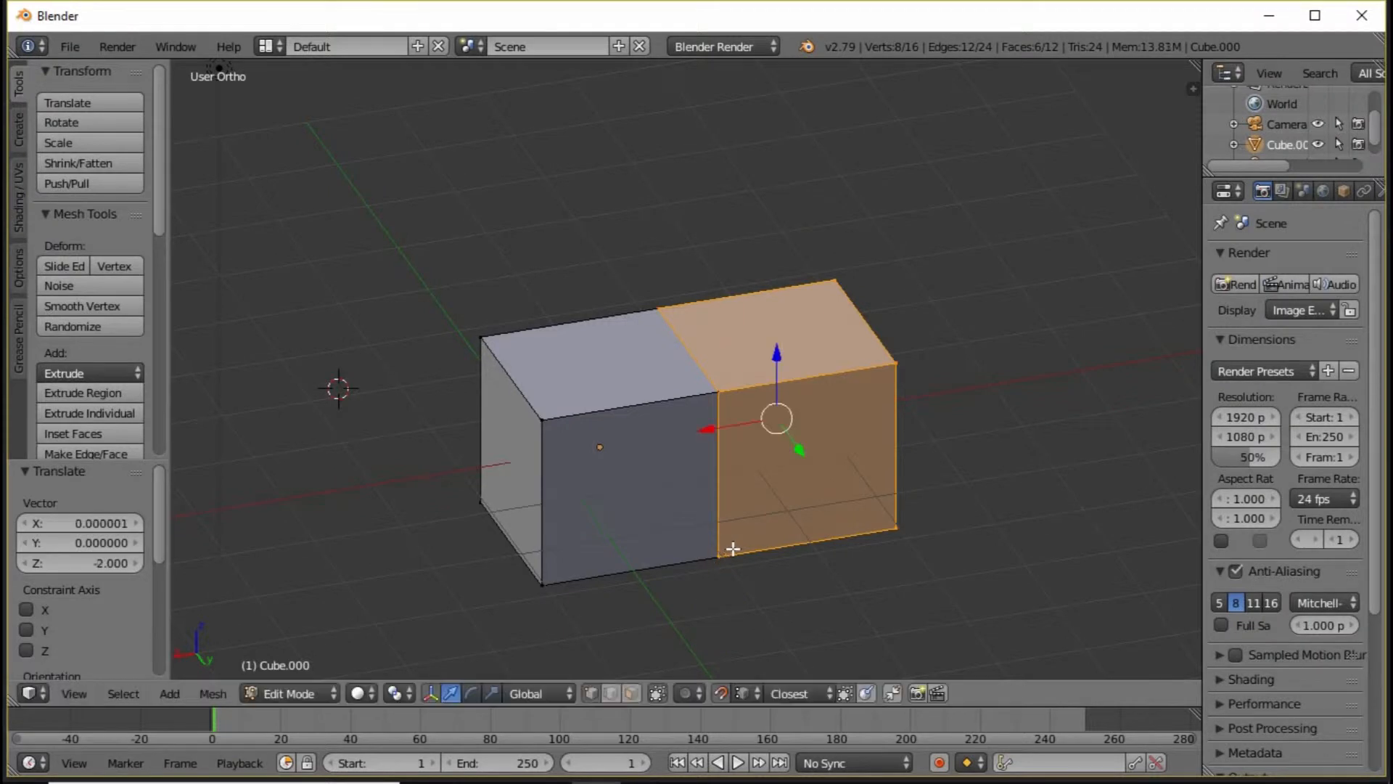
# Set the snap element to Increment and view the two cubes from the front.
pyautogui.click(747, 692)
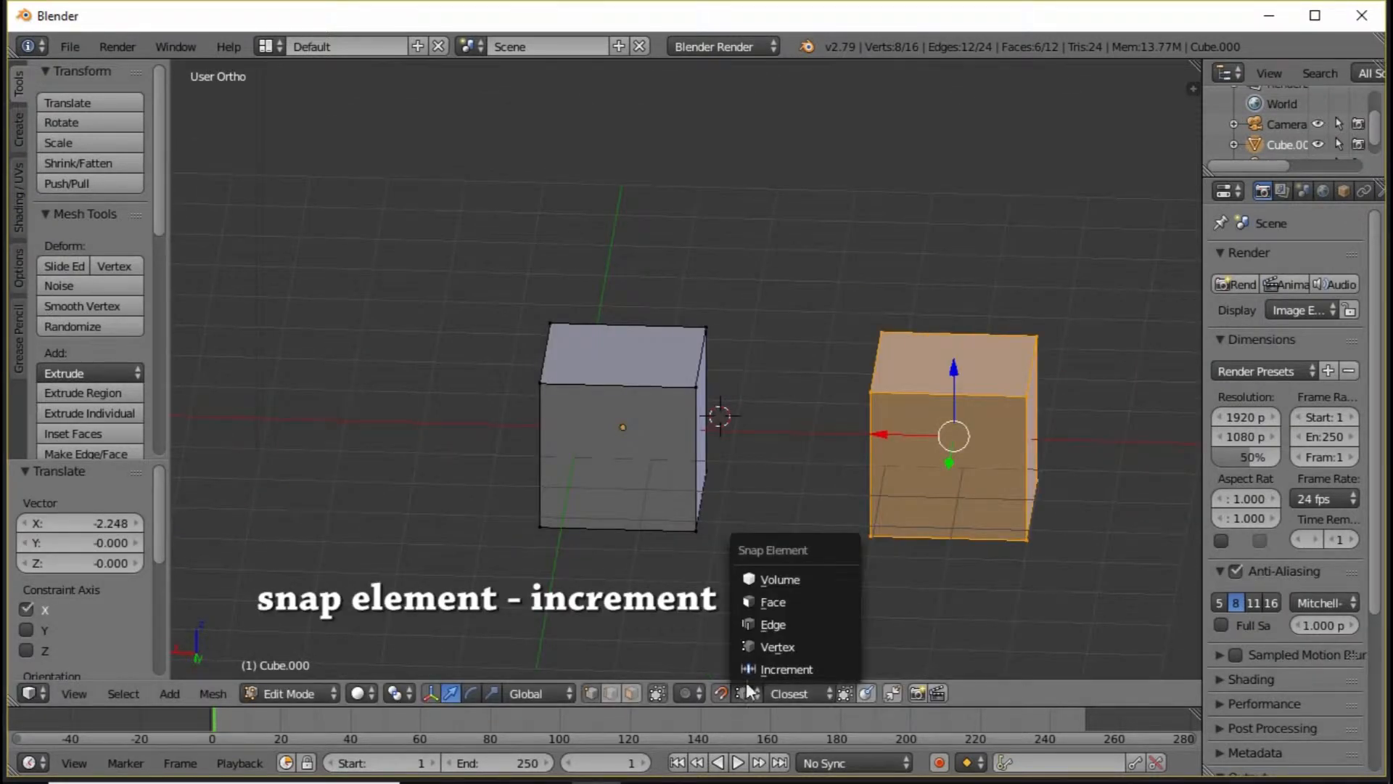
pyautogui.click(782, 669)
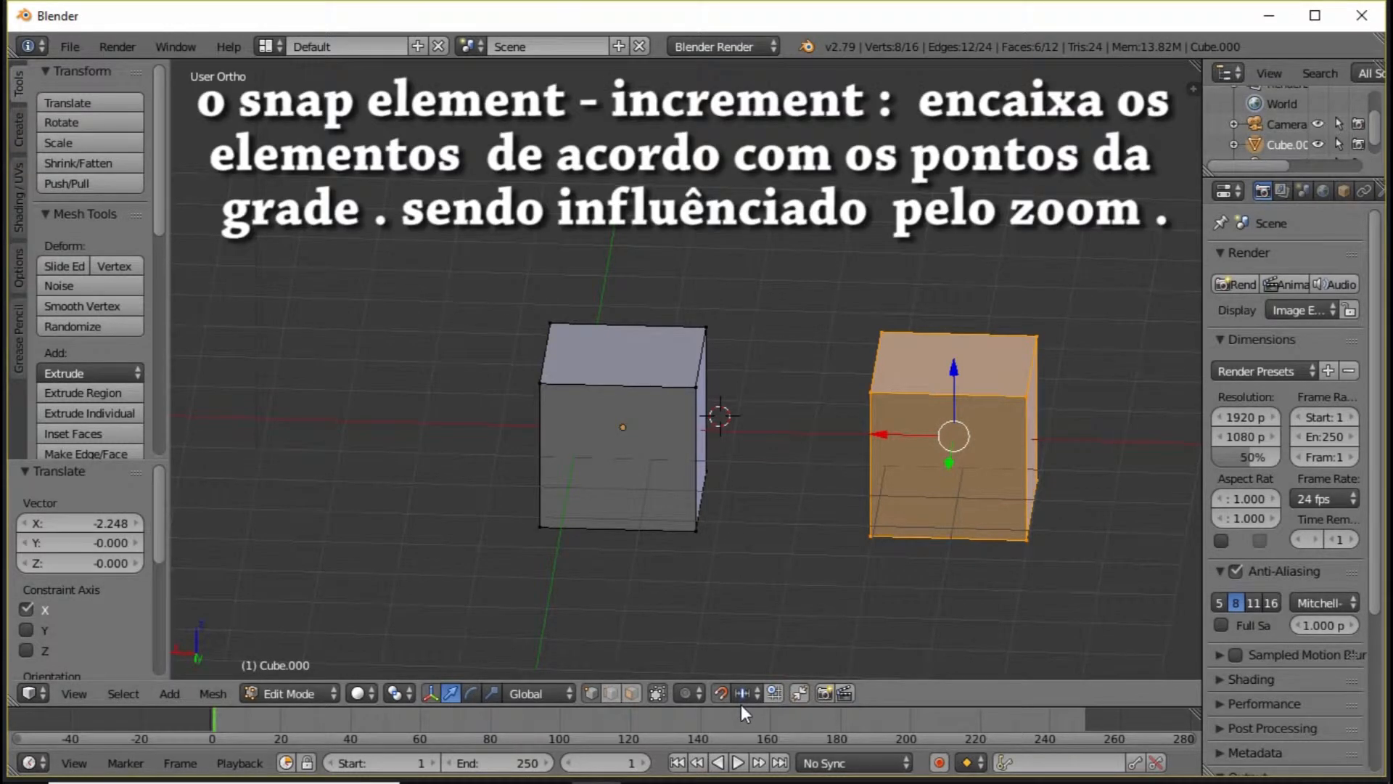
pyautogui.press('KP_1')
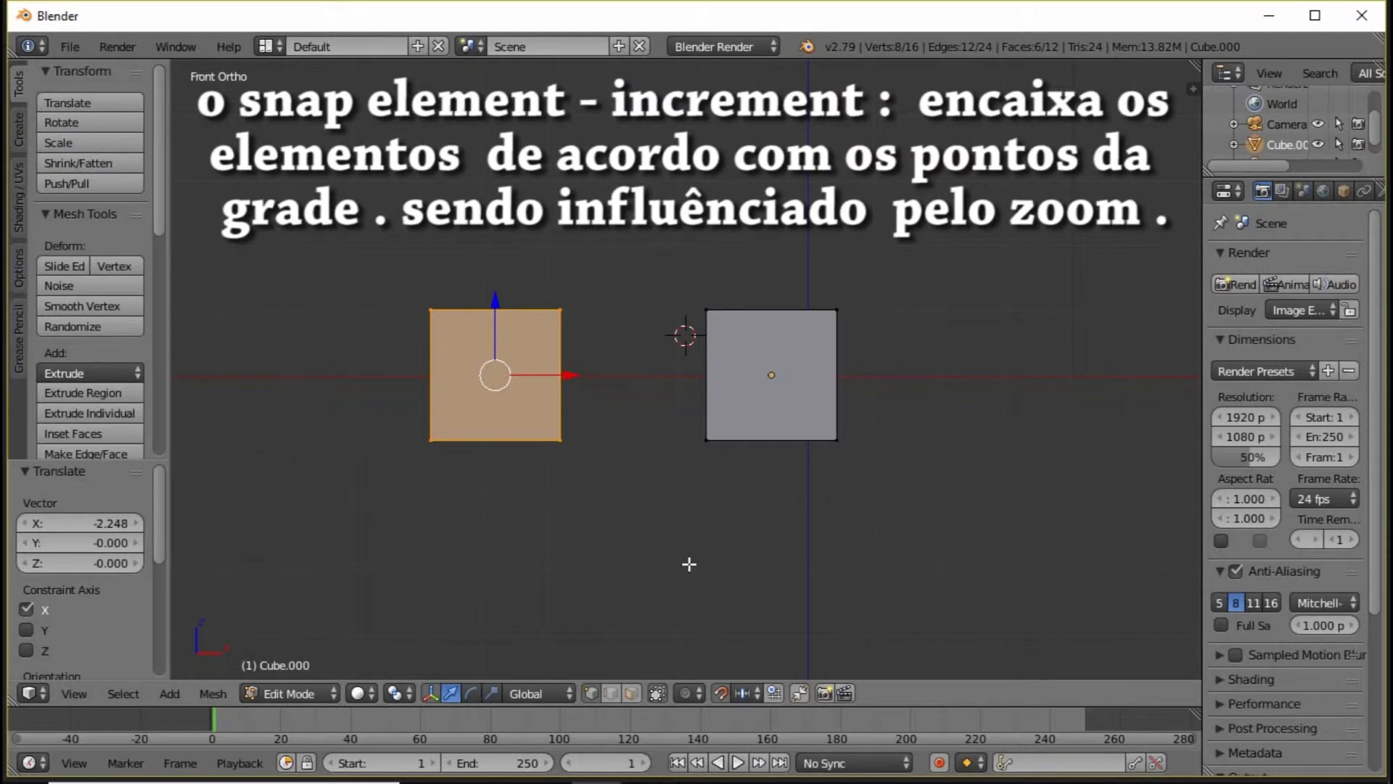
pyautogui.scroll(8, 689, 563)
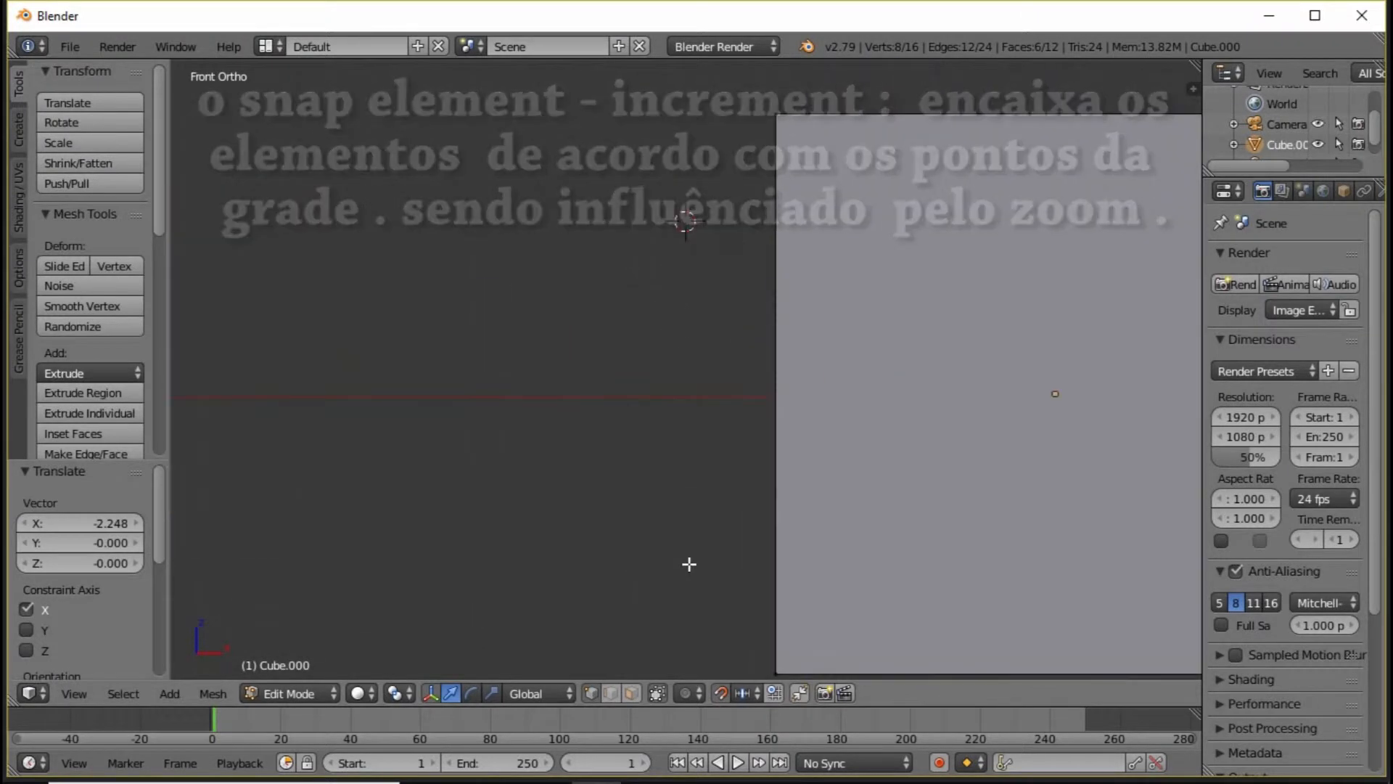
pyautogui.scroll(4, 689, 564)
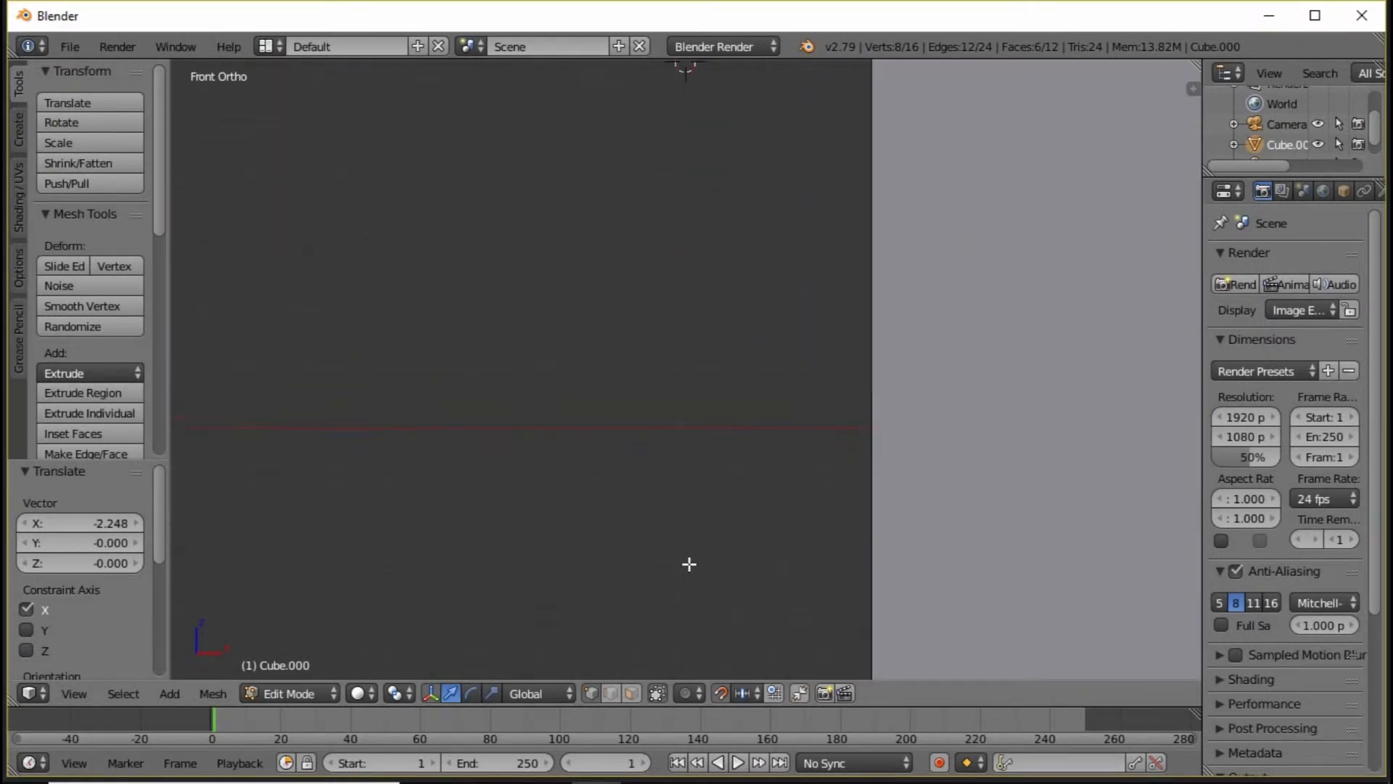
pyautogui.scroll(2, 689, 564)
pyautogui.scroll(-10, 689, 563)
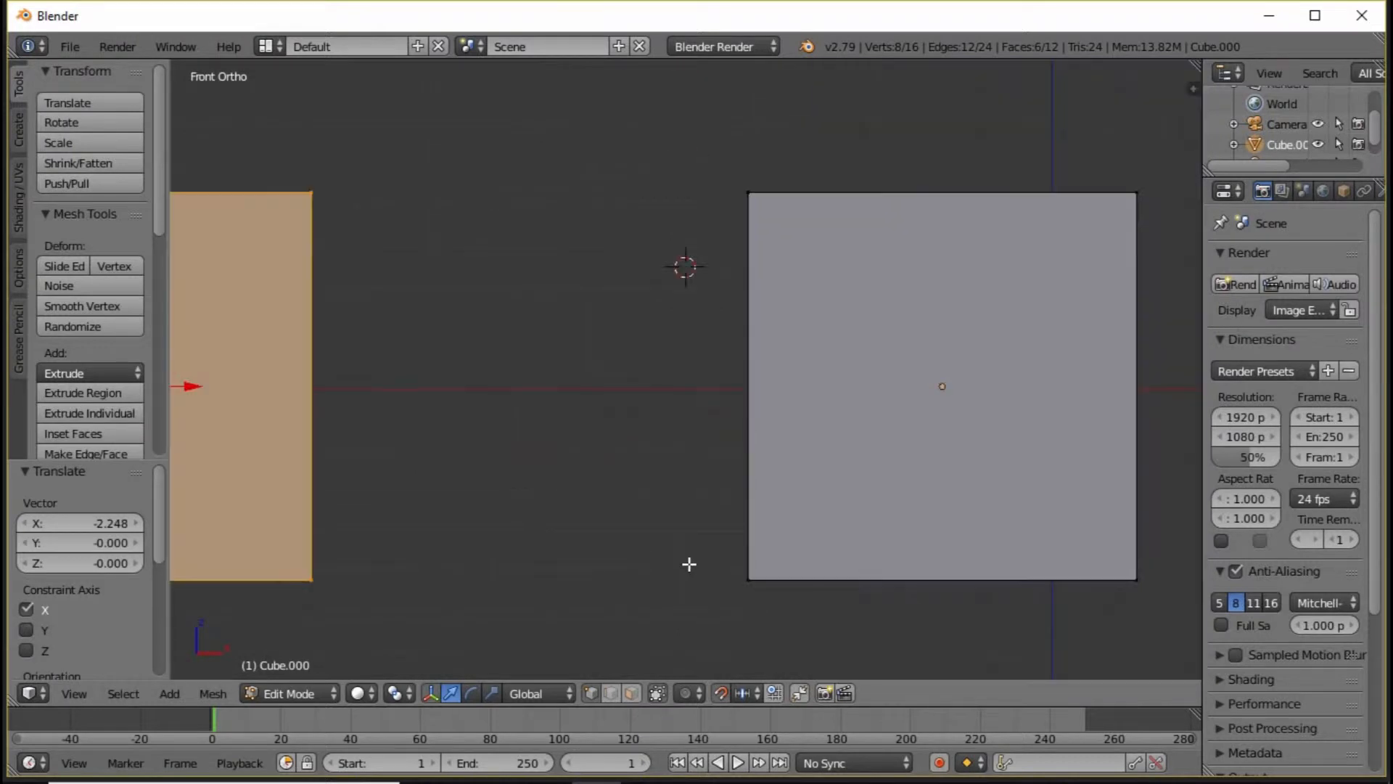
# Try moving the selected cube -2 along X in grid increments while zoomed far out.
pyautogui.hotkey('ctrl', 'z')
pyautogui.scroll(-2, 695, 436)
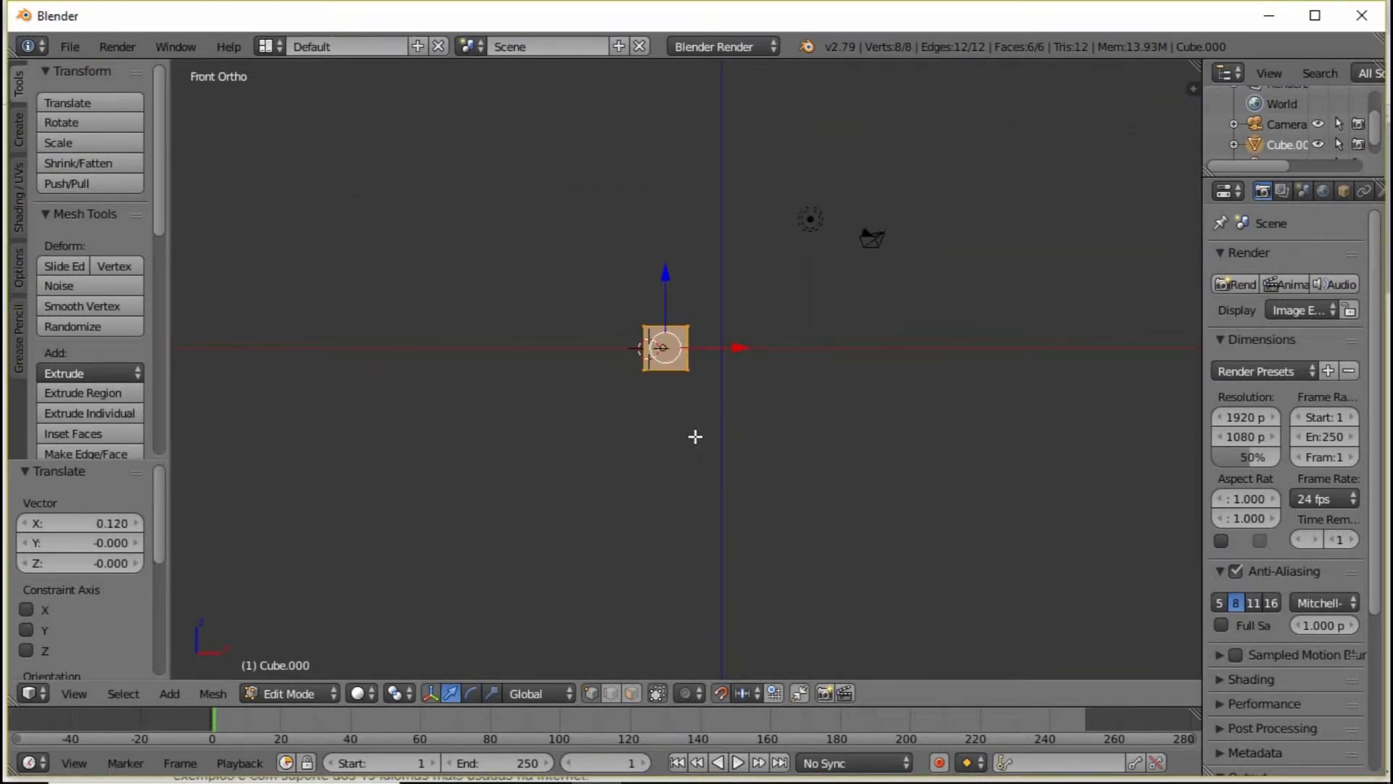
pyautogui.press('g')
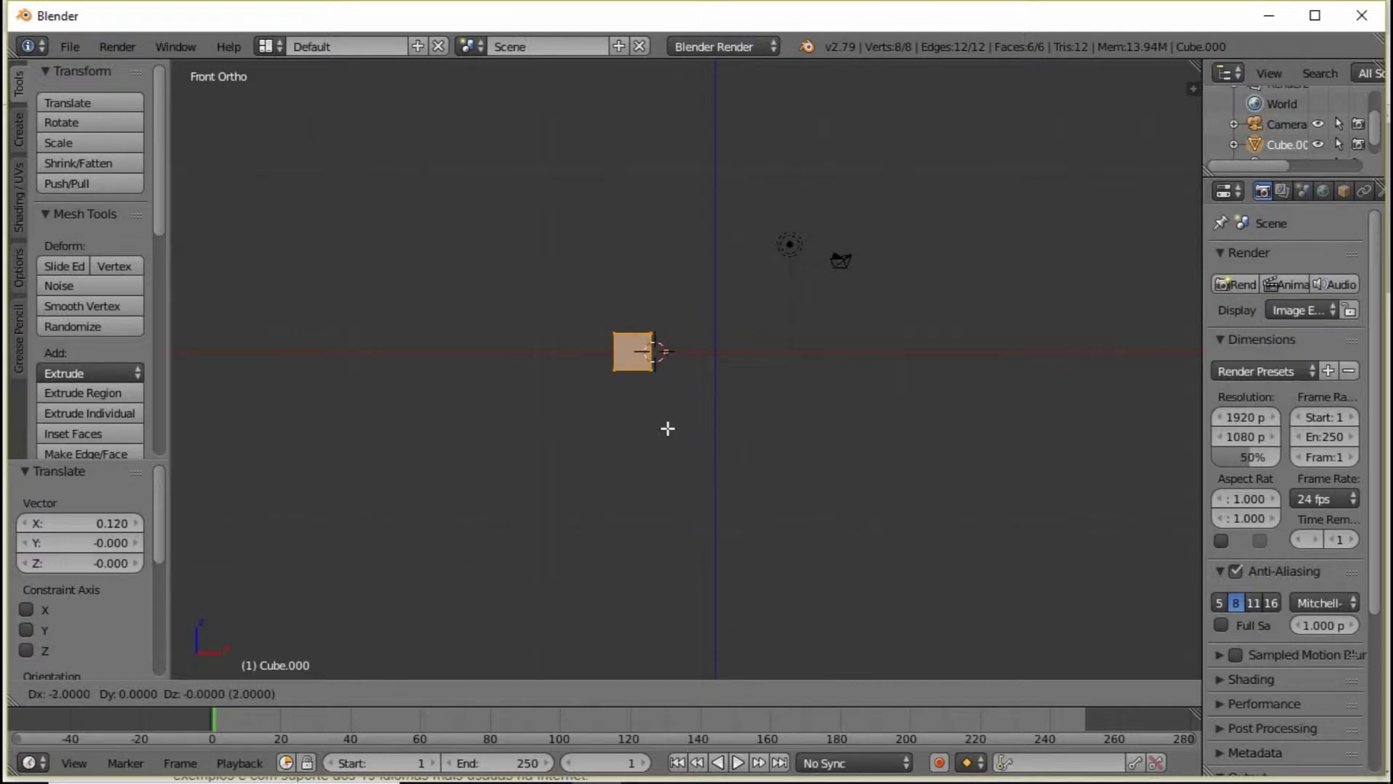
pyautogui.rightClick(718, 427)
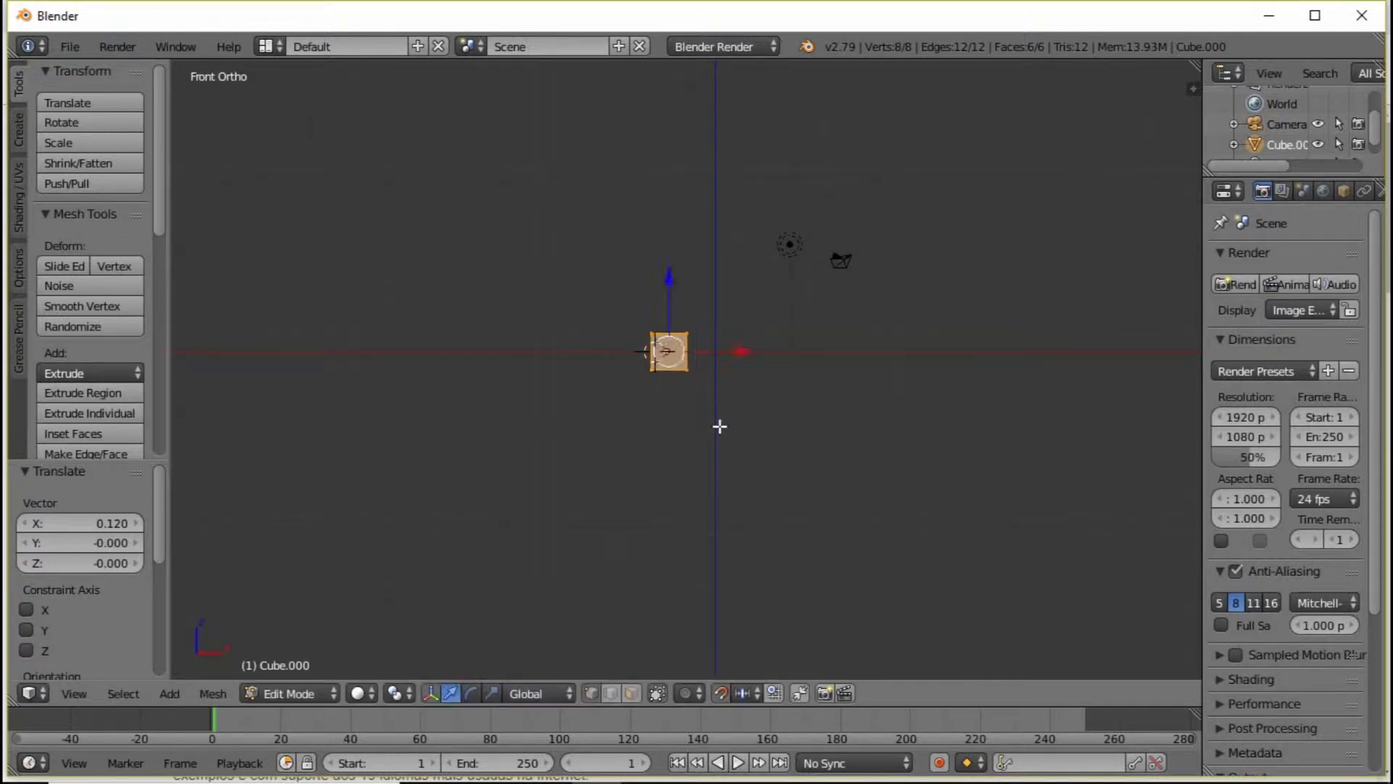
# Try moving the selected cube 0.02 along X in fine increments while zoomed in close.
pyautogui.scroll(15, 719, 427)
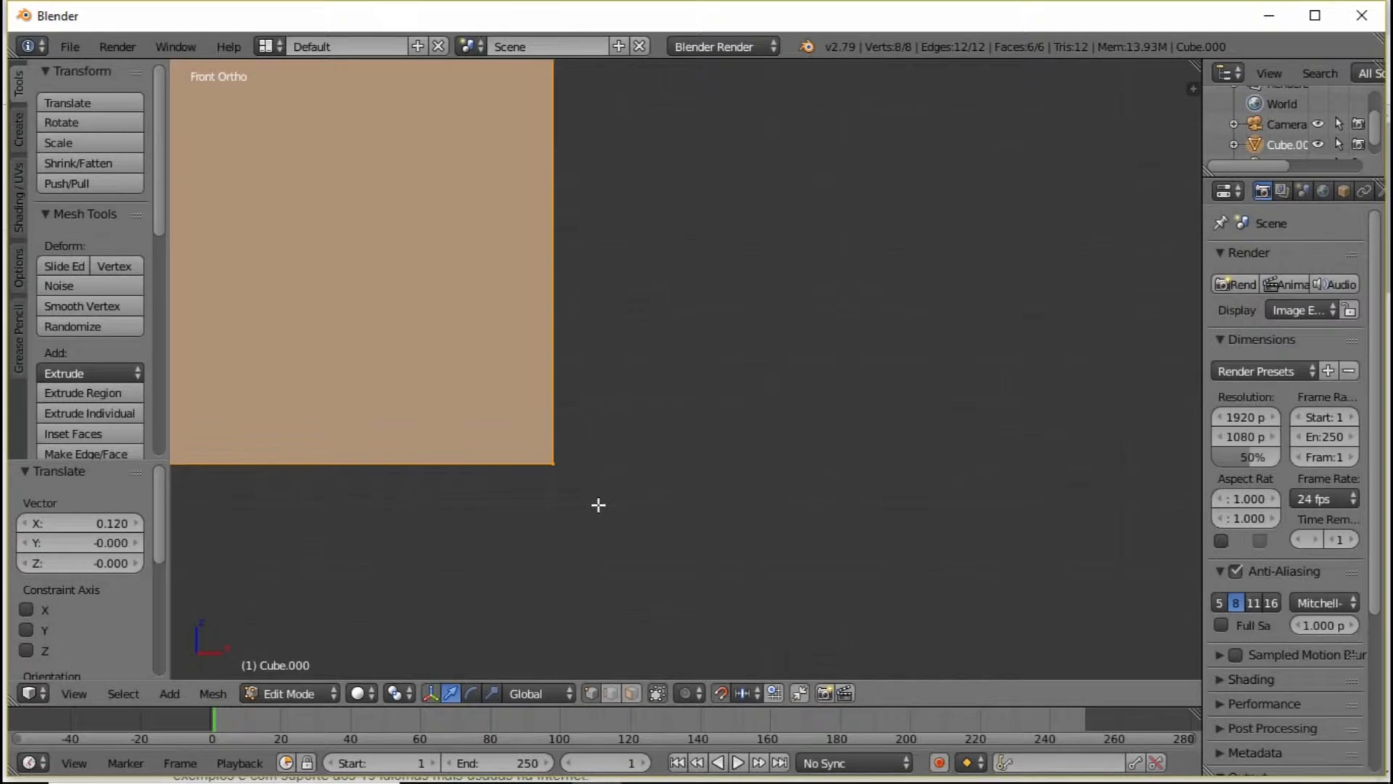
pyautogui.scroll(2, 598, 505)
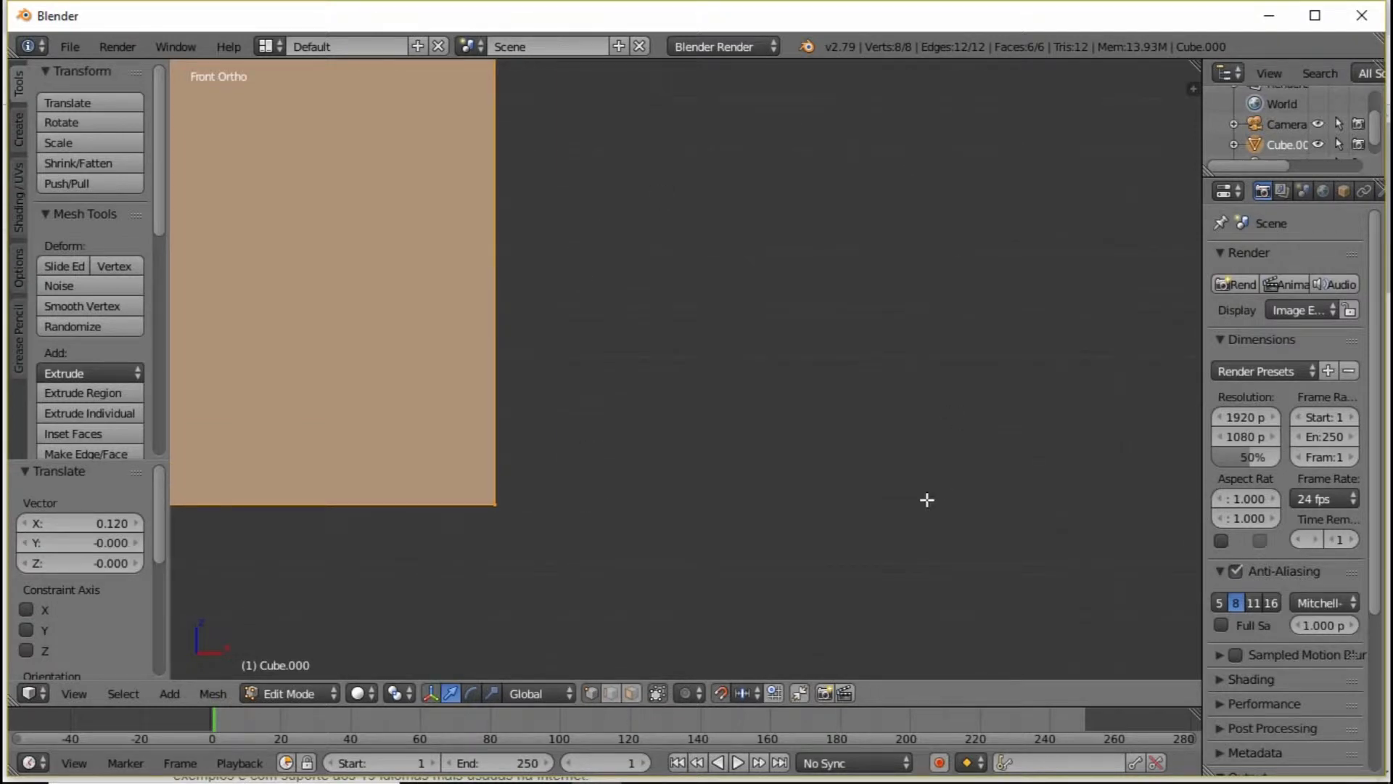
pyautogui.press('g')
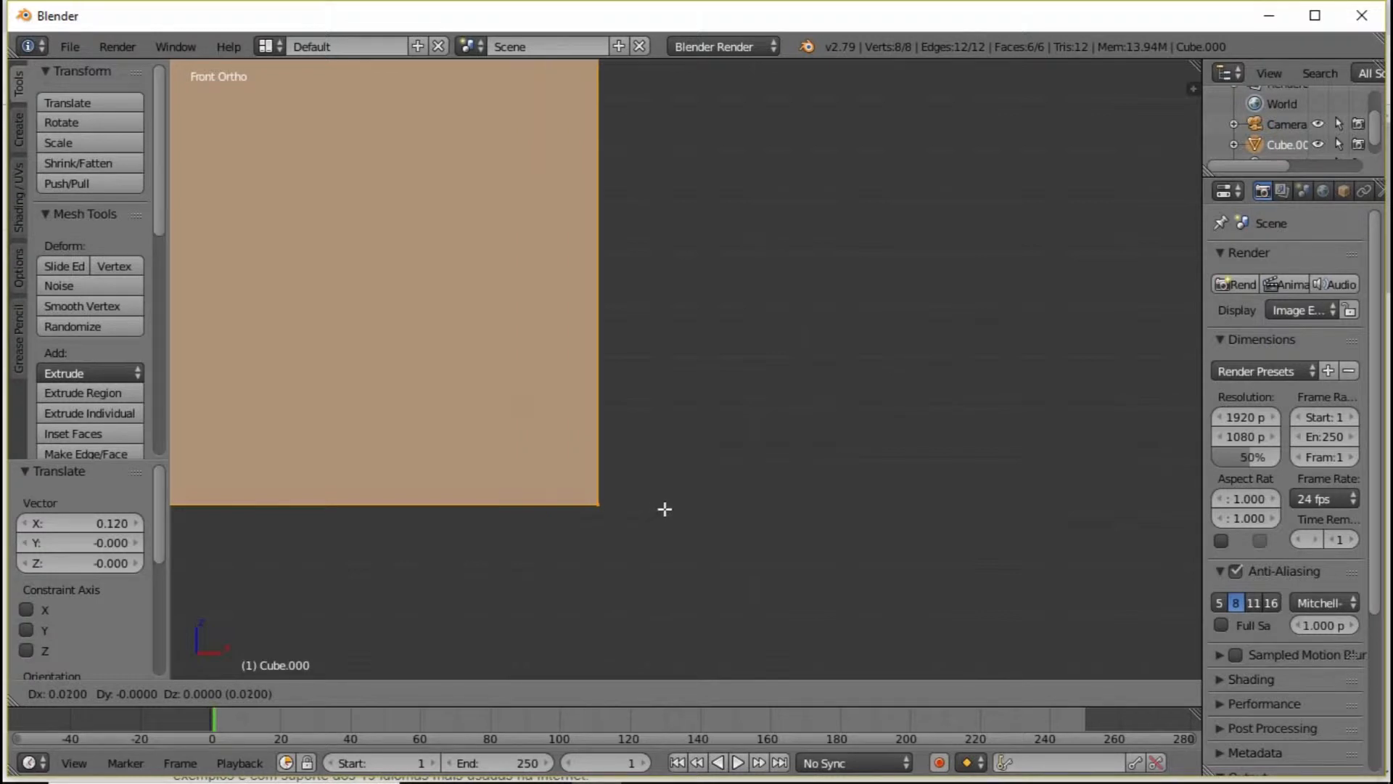
pyautogui.rightClick(777, 499)
pyautogui.scroll(-20, 762, 521)
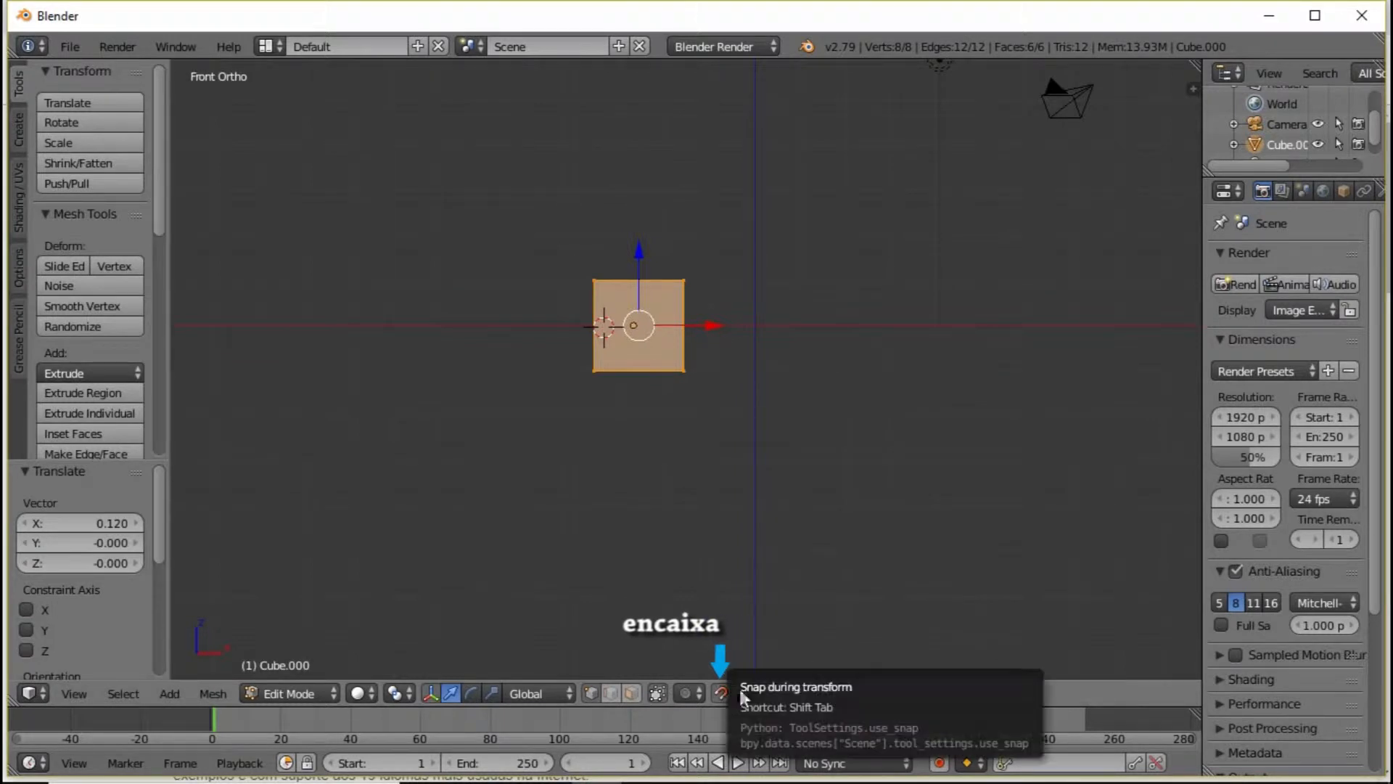
# Set the snap element to Face and open the snap target choices.
pyautogui.click(754, 692)
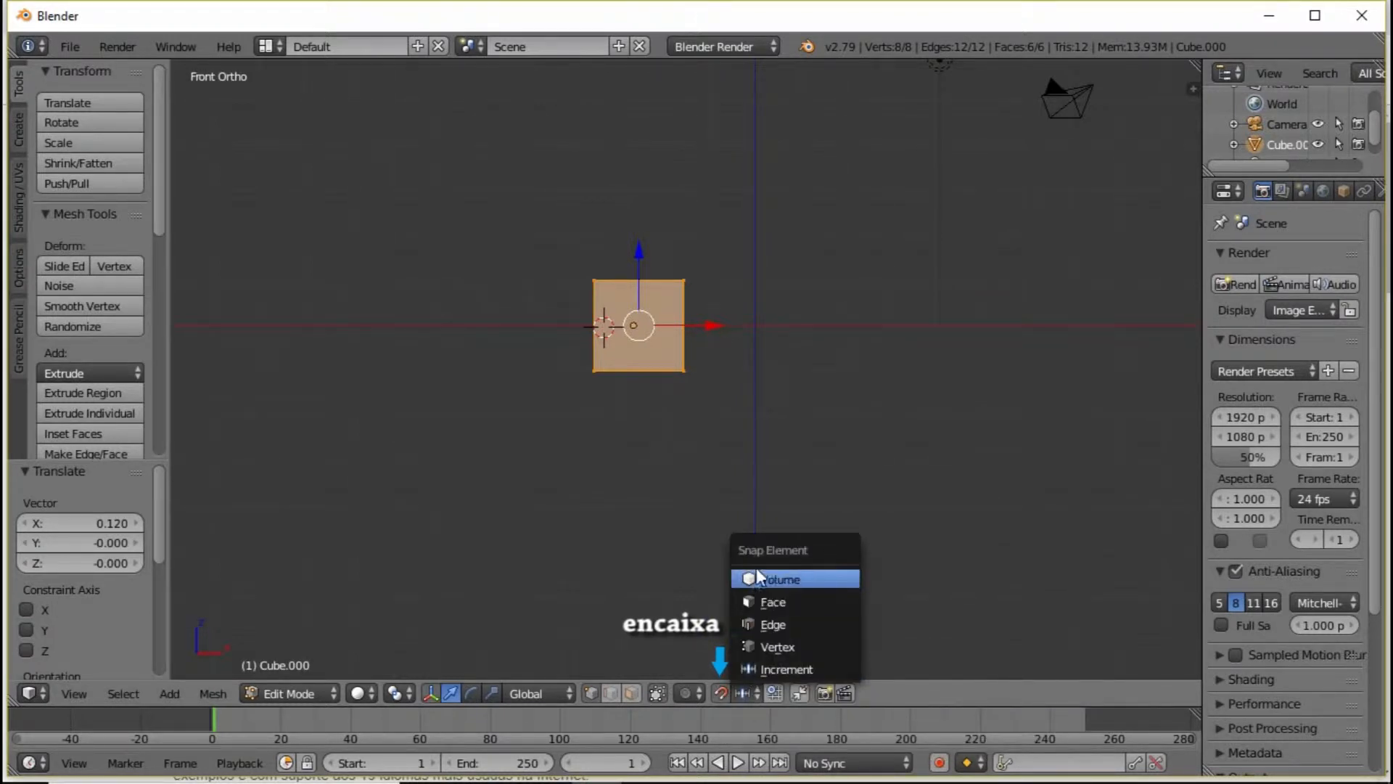
pyautogui.click(776, 602)
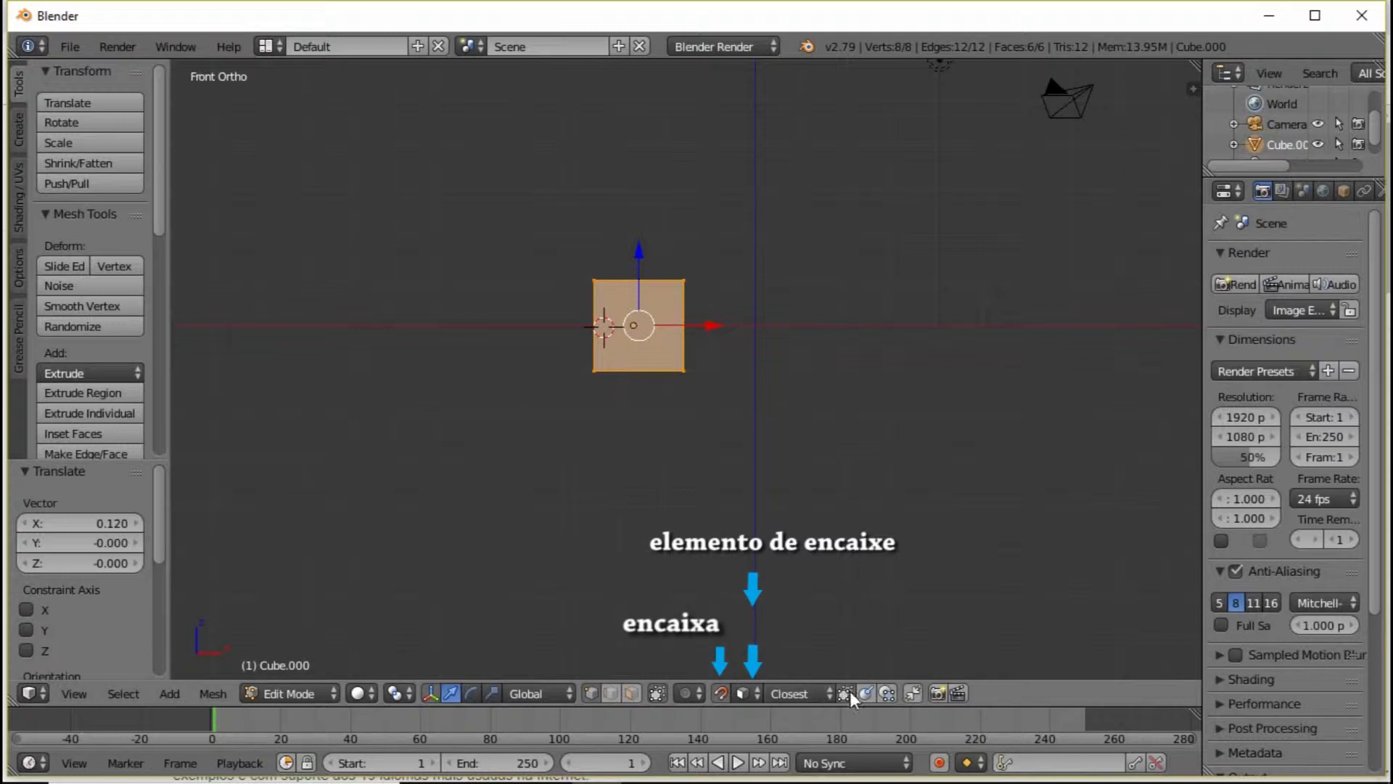
pyautogui.click(794, 693)
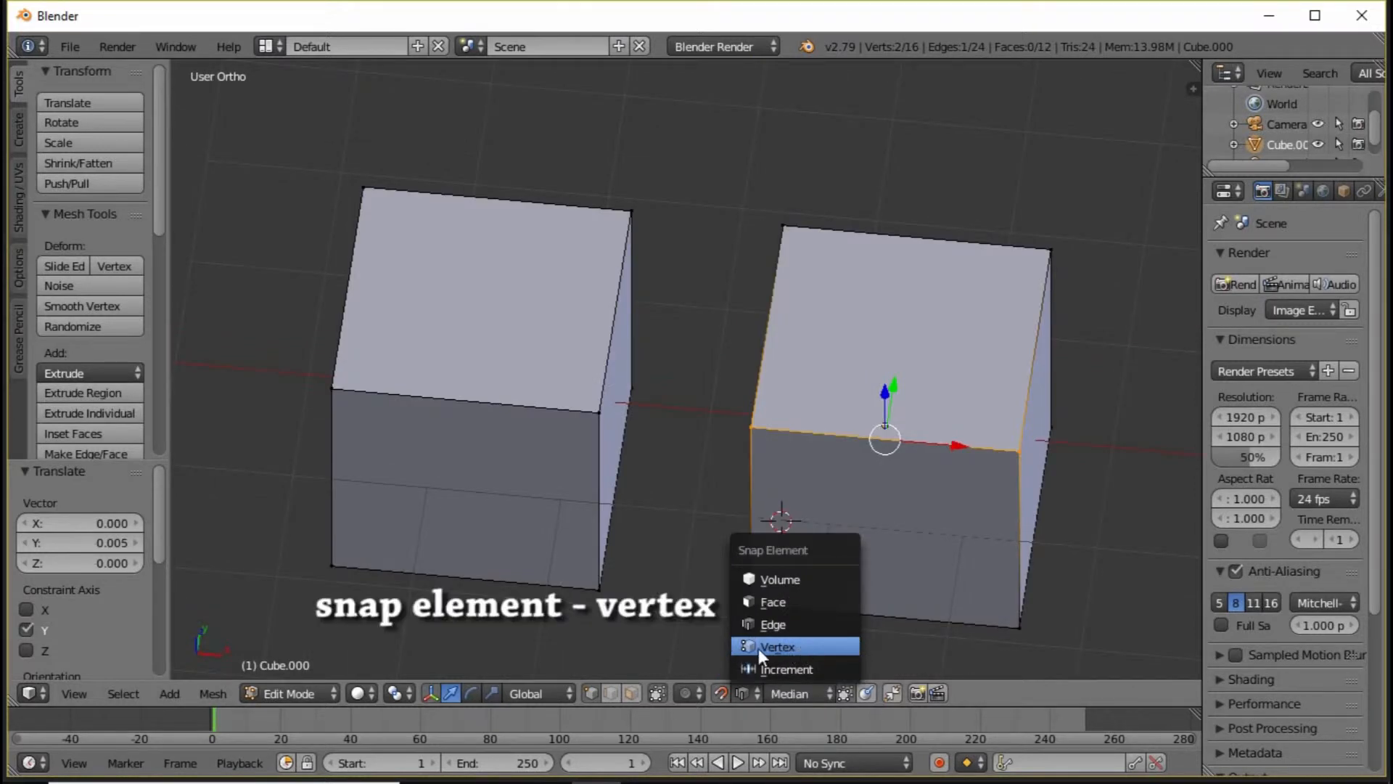
# Set the snap element to Vertex with target Closest, and try snapping the right-hand cube's upper side edge to the other cube's upper front corner.
pyautogui.click(777, 644)
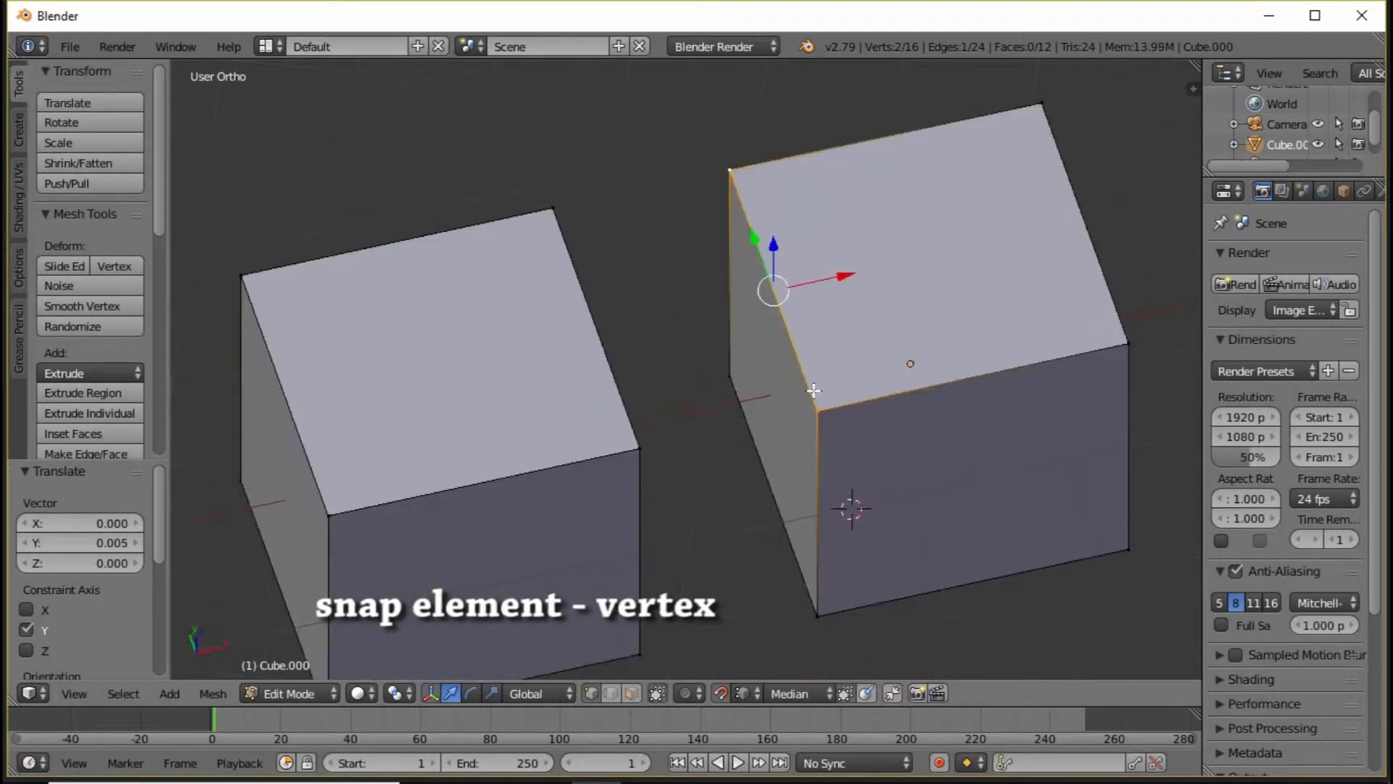
pyautogui.keyDown('shift'); pyautogui.click(731, 171); pyautogui.keyUp('shift')
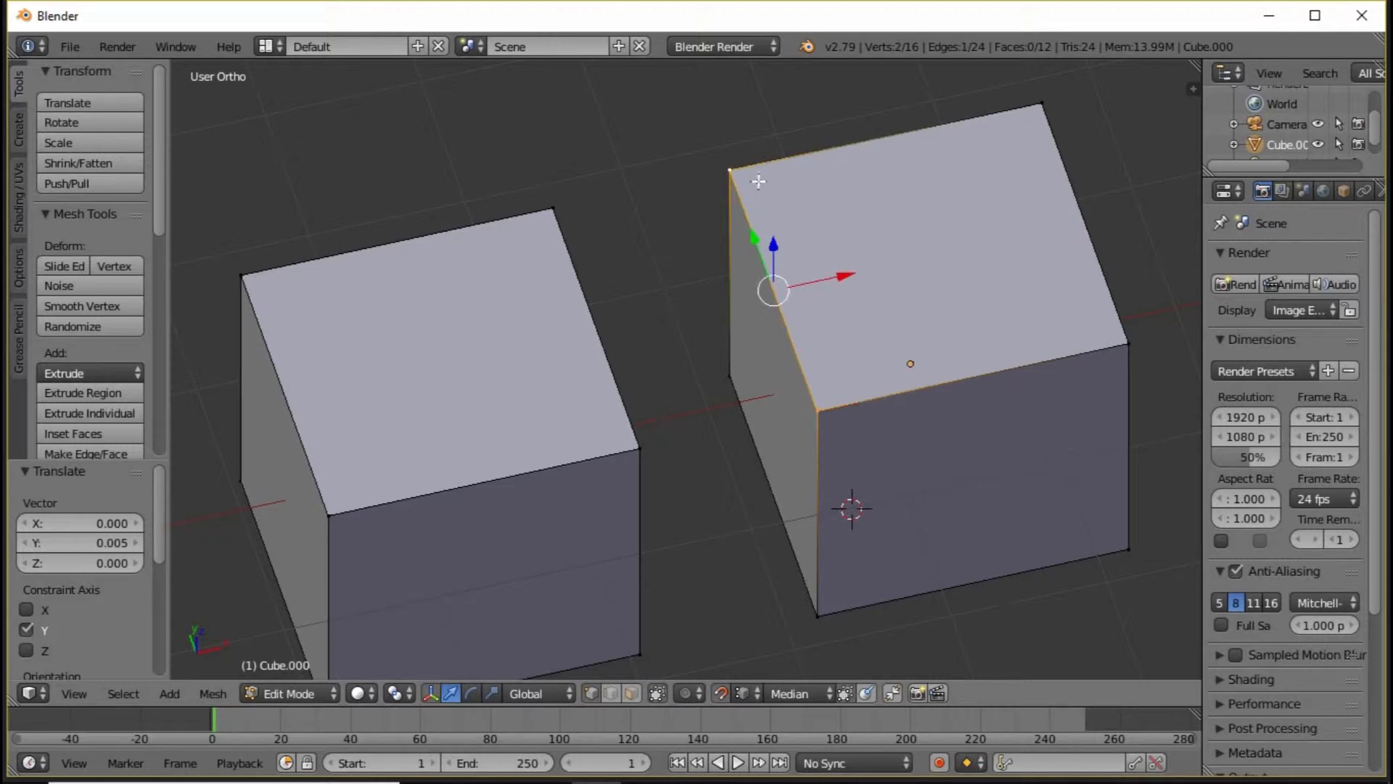
pyautogui.moveTo(755, 190); pyautogui.dragTo(793, 171, button='middle')
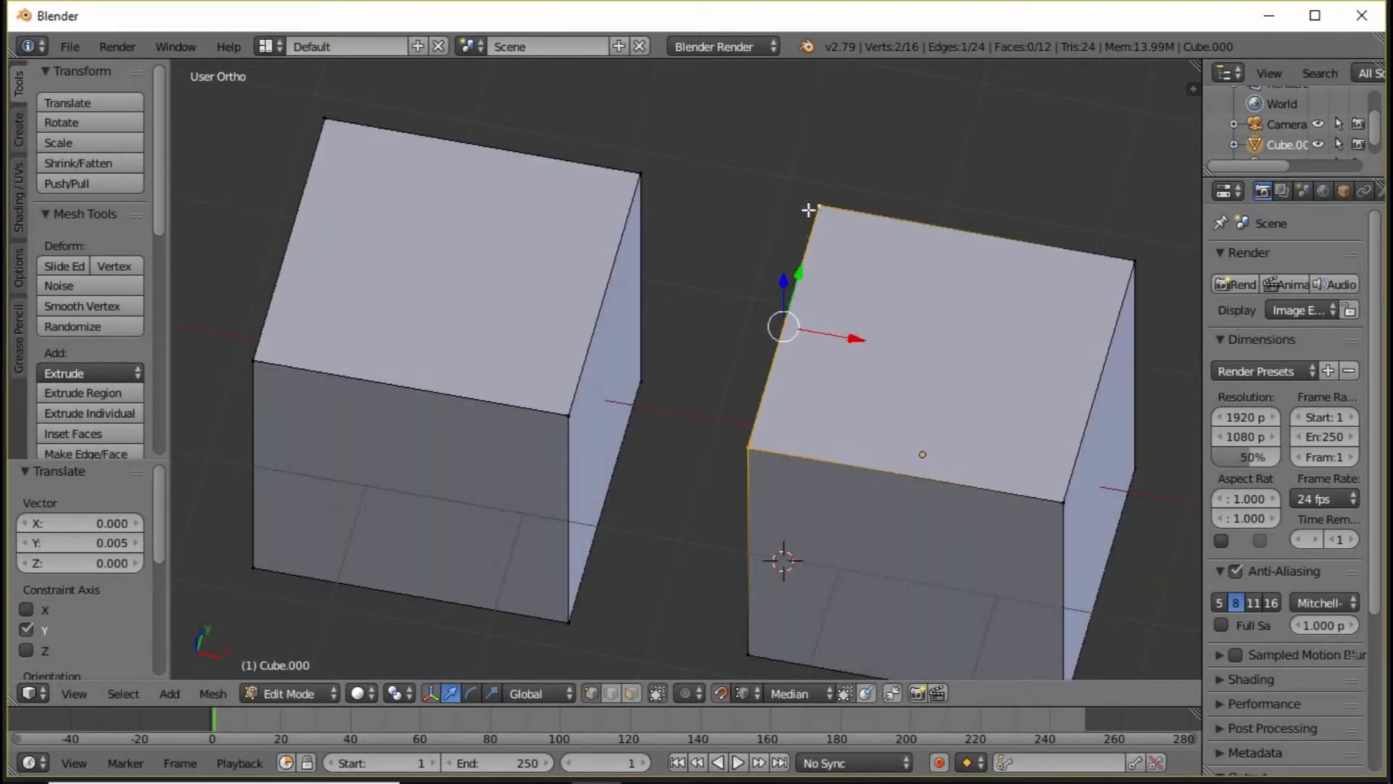
pyautogui.moveTo(573, 413); pyautogui.dragTo(809, 345, button='middle')
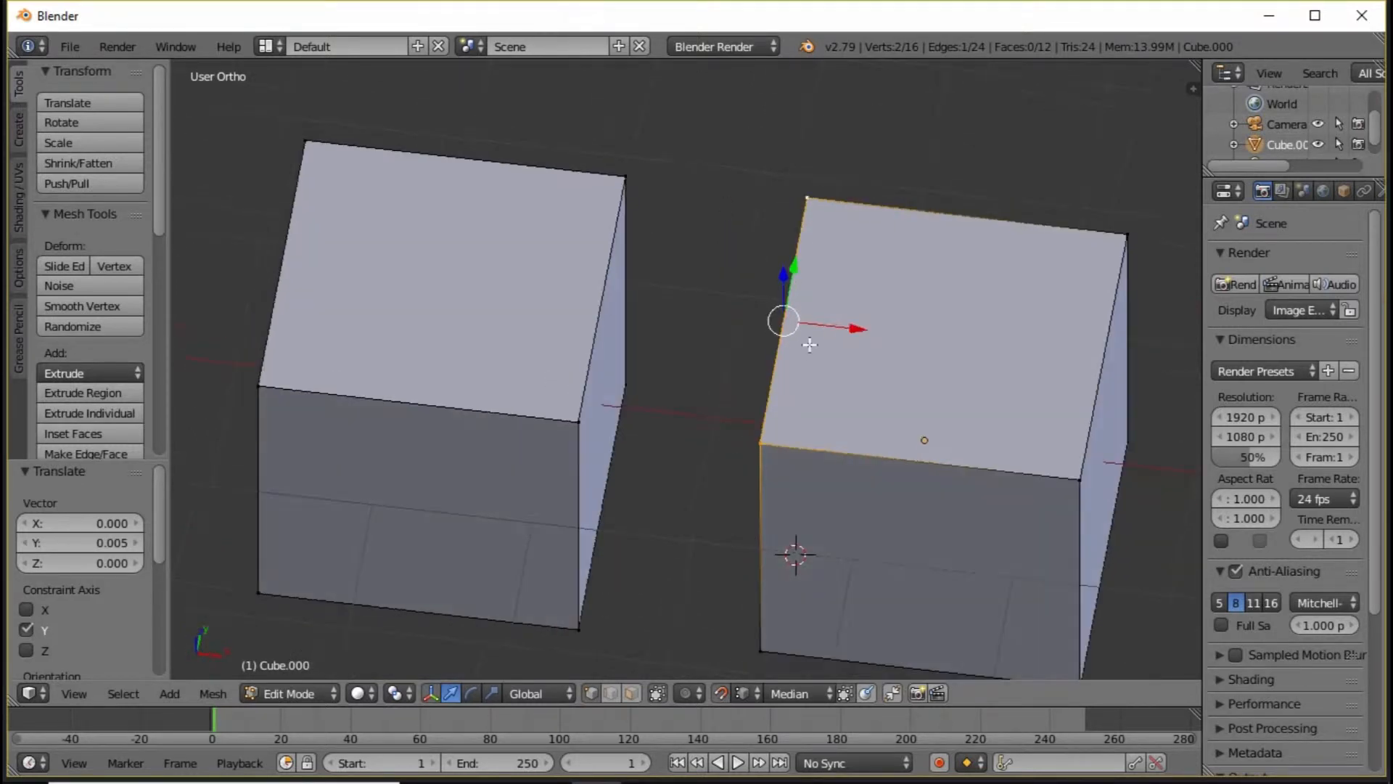
pyautogui.moveTo(776, 311); pyautogui.dragTo(774, 308)
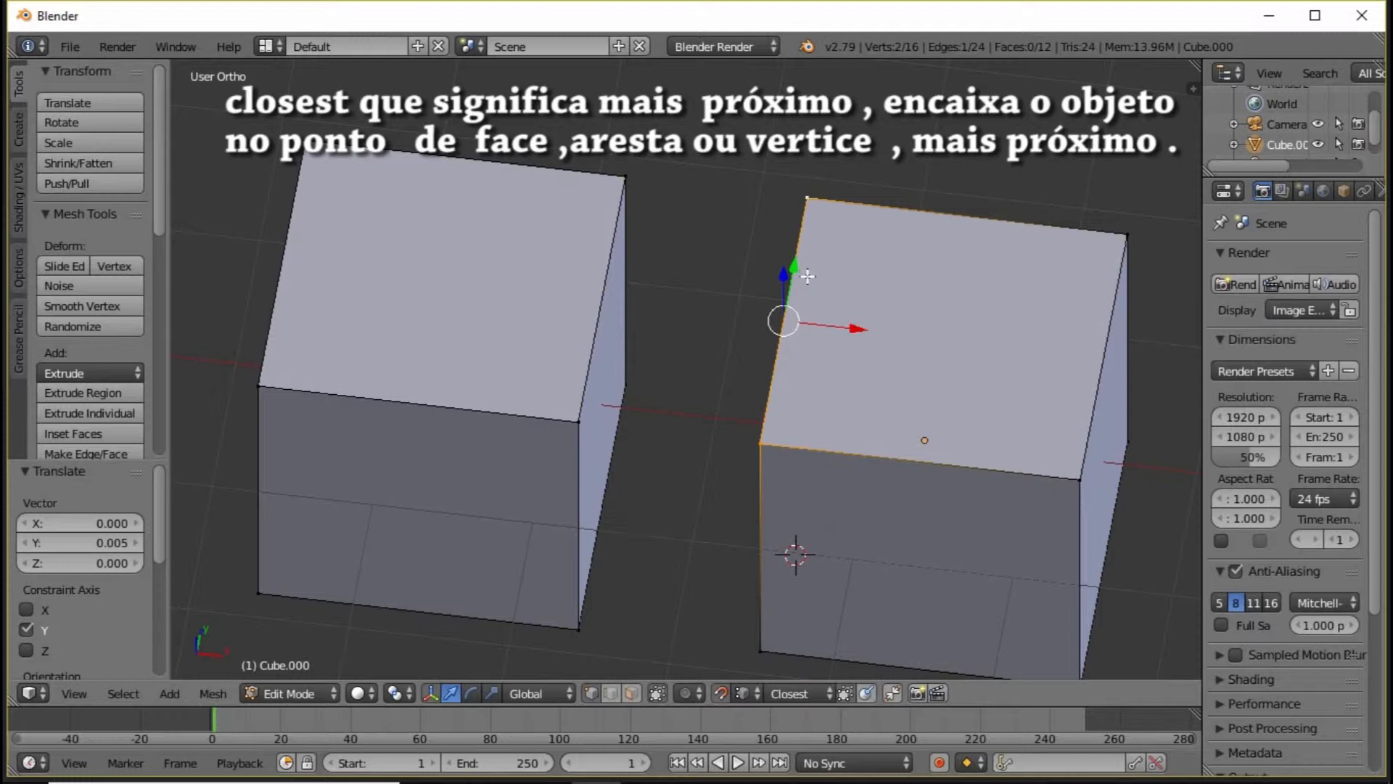
pyautogui.press('g')
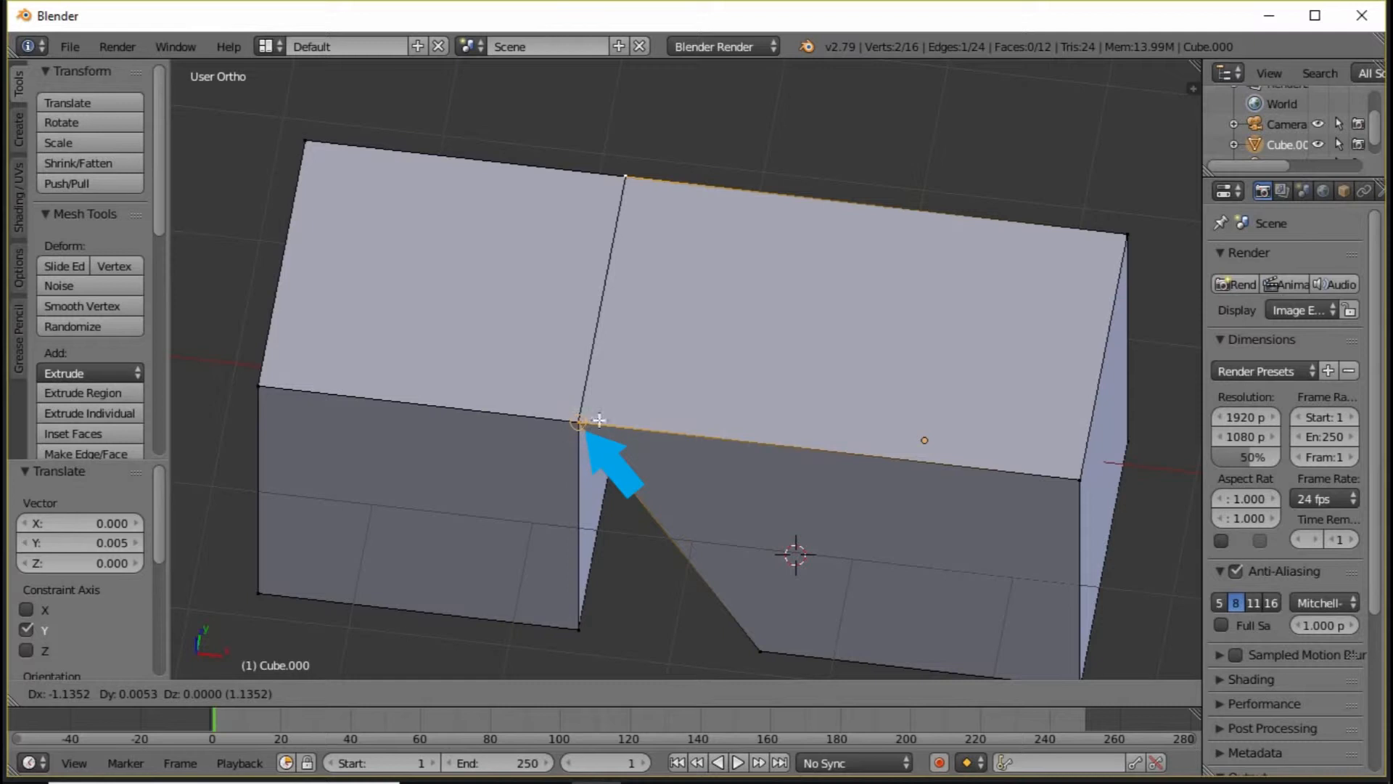
pyautogui.press('Escape')
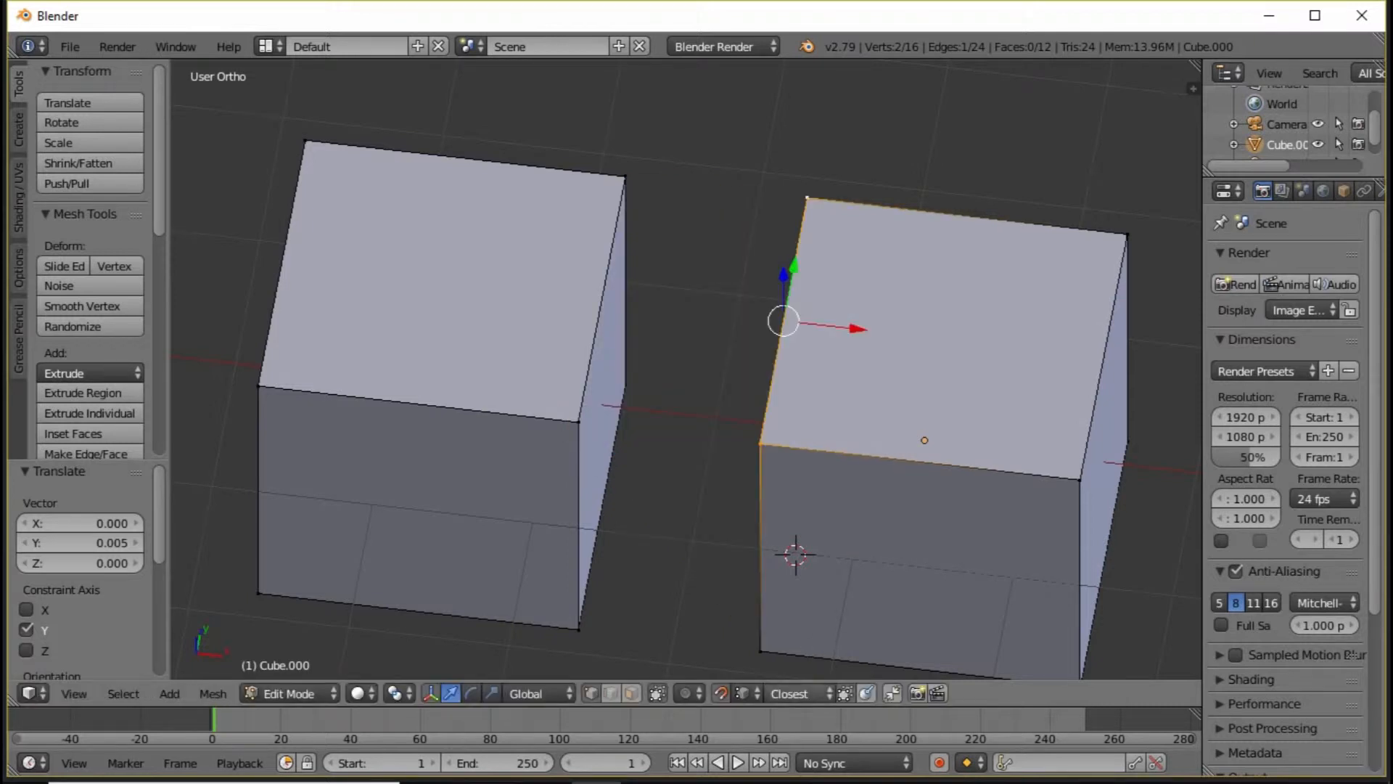
# Set the snap target to Active and snap the selected edge's active rear vertex to the other cube's upper front corner.
pyautogui.click(816, 690)
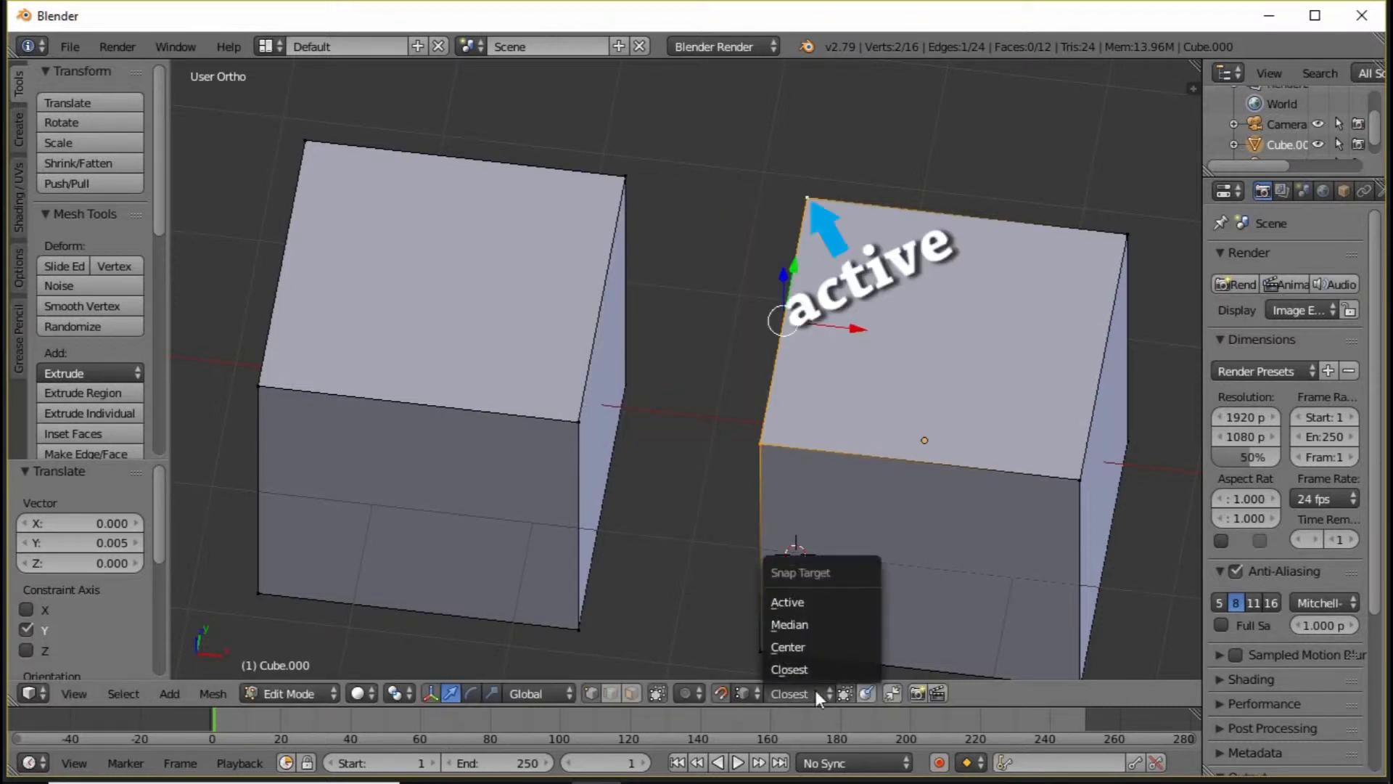
pyautogui.click(799, 601)
pyautogui.press('g')
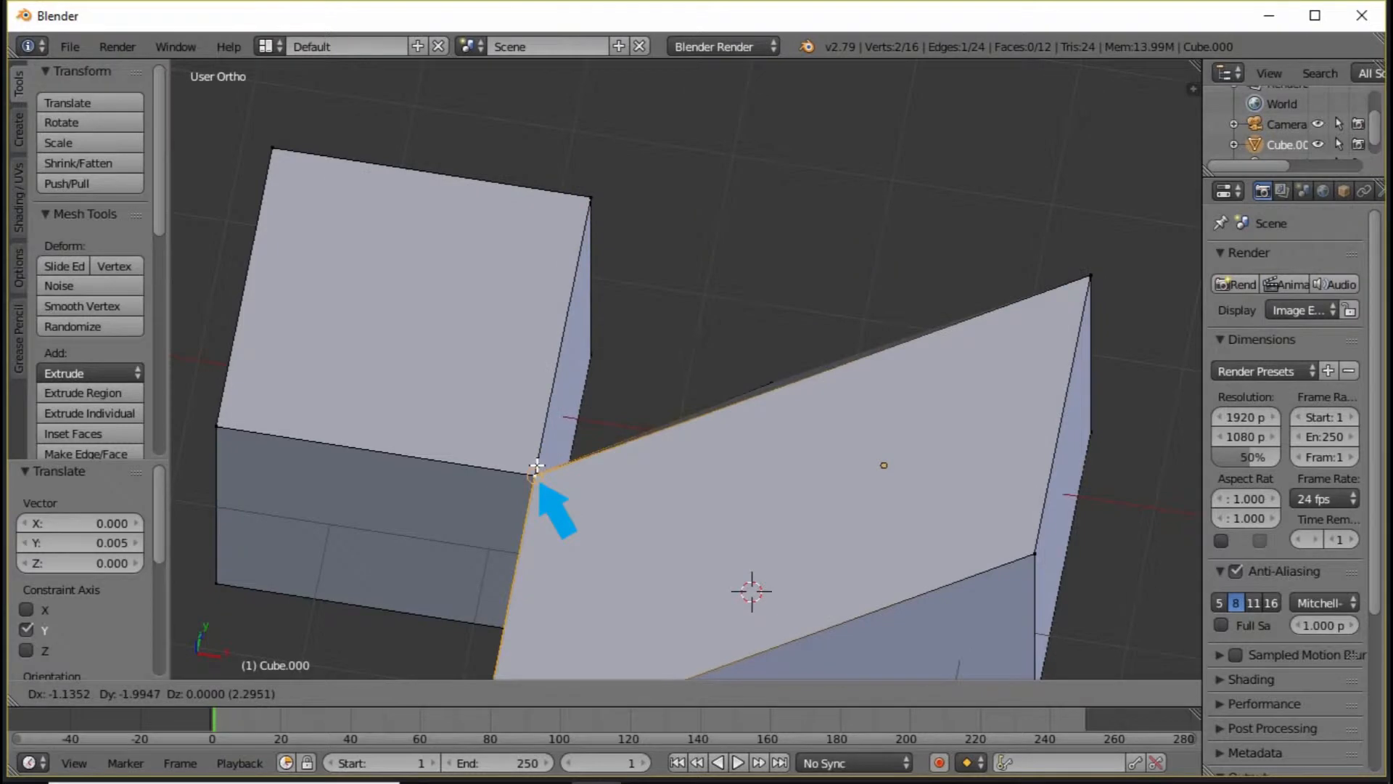
pyautogui.click(537, 466)
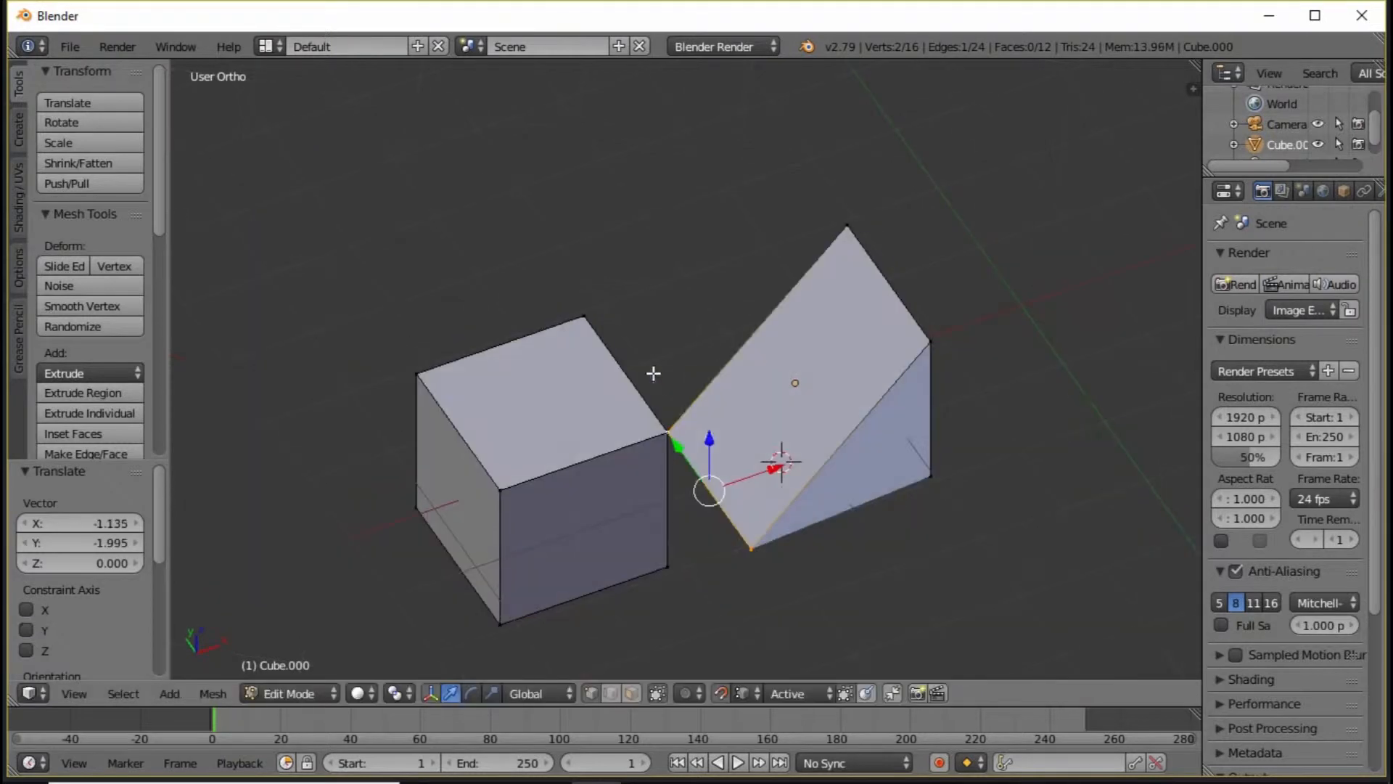
pyautogui.moveTo(653, 373); pyautogui.dragTo(673, 346, button='middle')
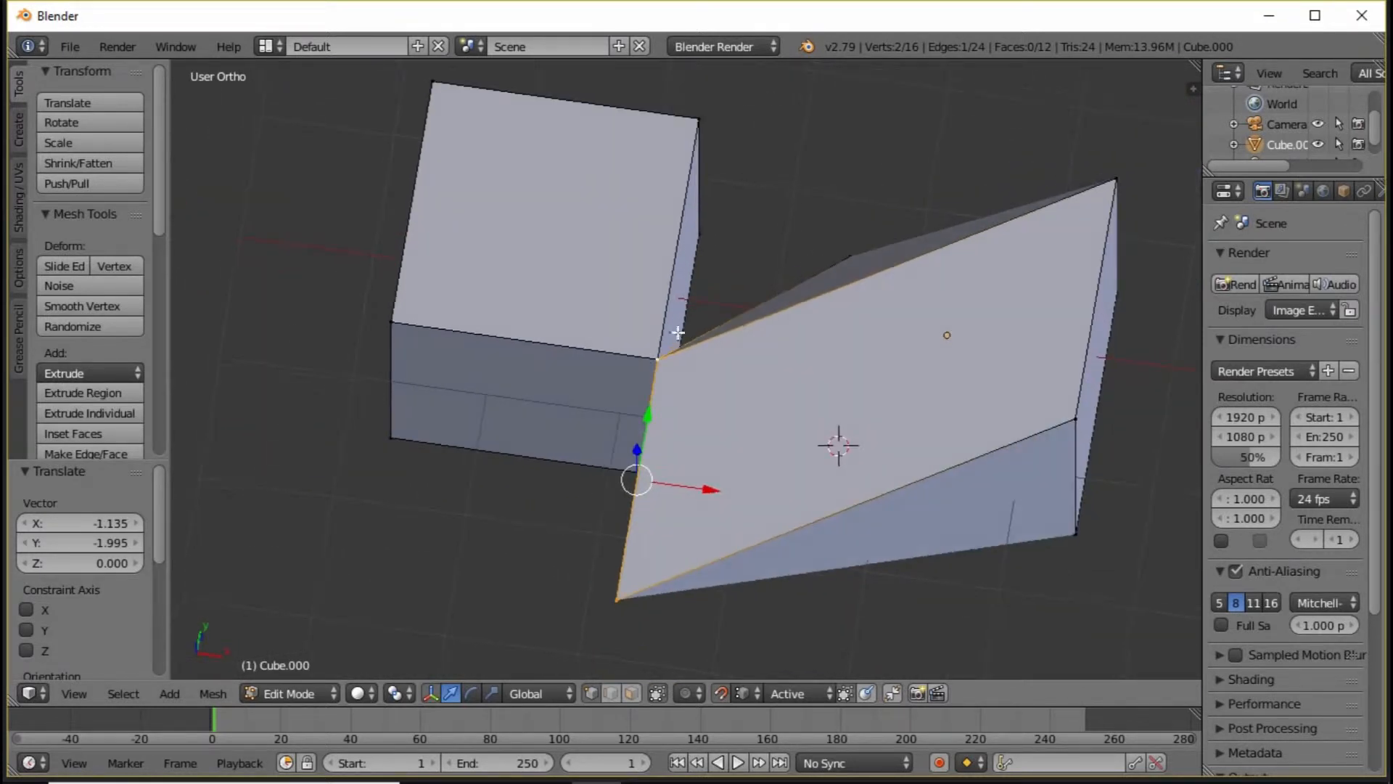
# Undo the last snap and reselect the edge with its upper front vertex as the active one.
pyautogui.hotkey('ctrl', 'z')
pyautogui.hotkey('ctrl', 'z')
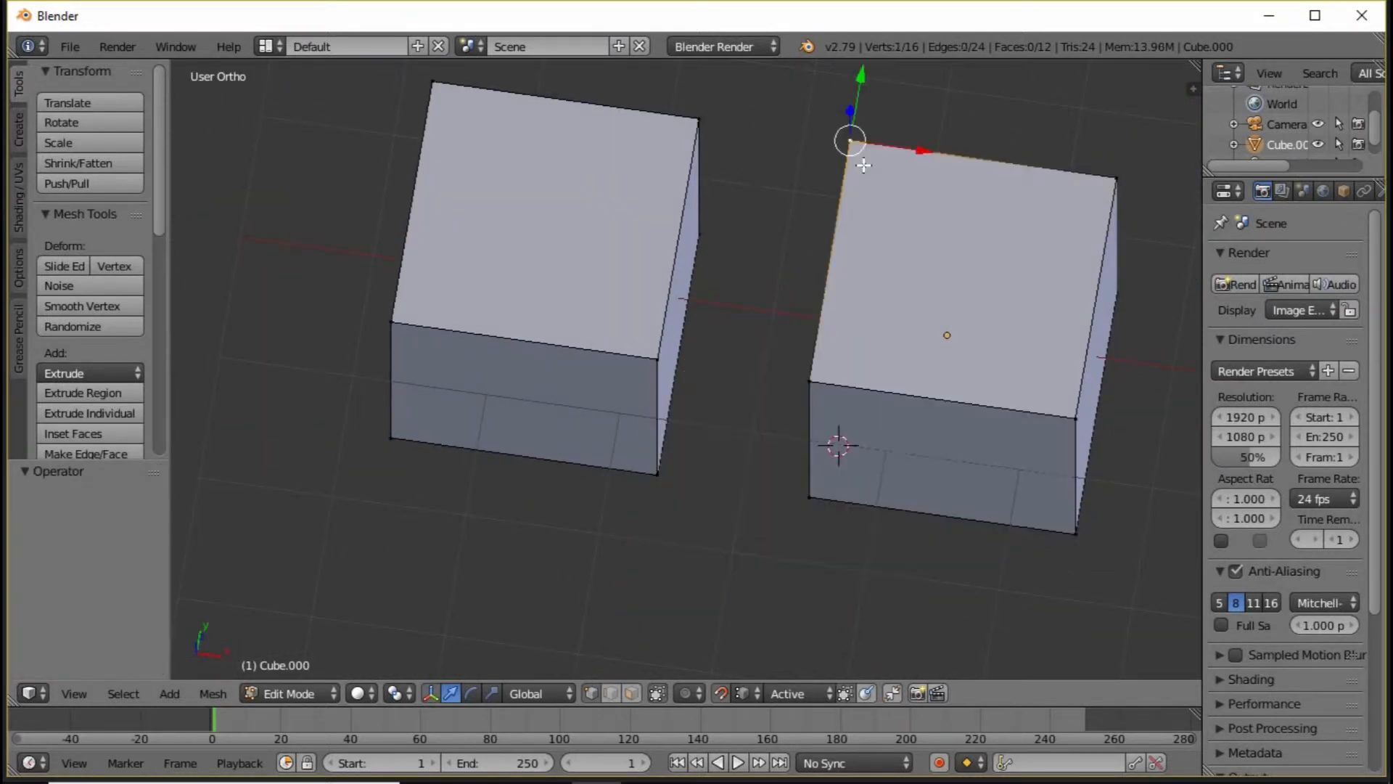
pyautogui.keyDown('shift'); pyautogui.rightClick(813, 378); pyautogui.keyUp('shift')
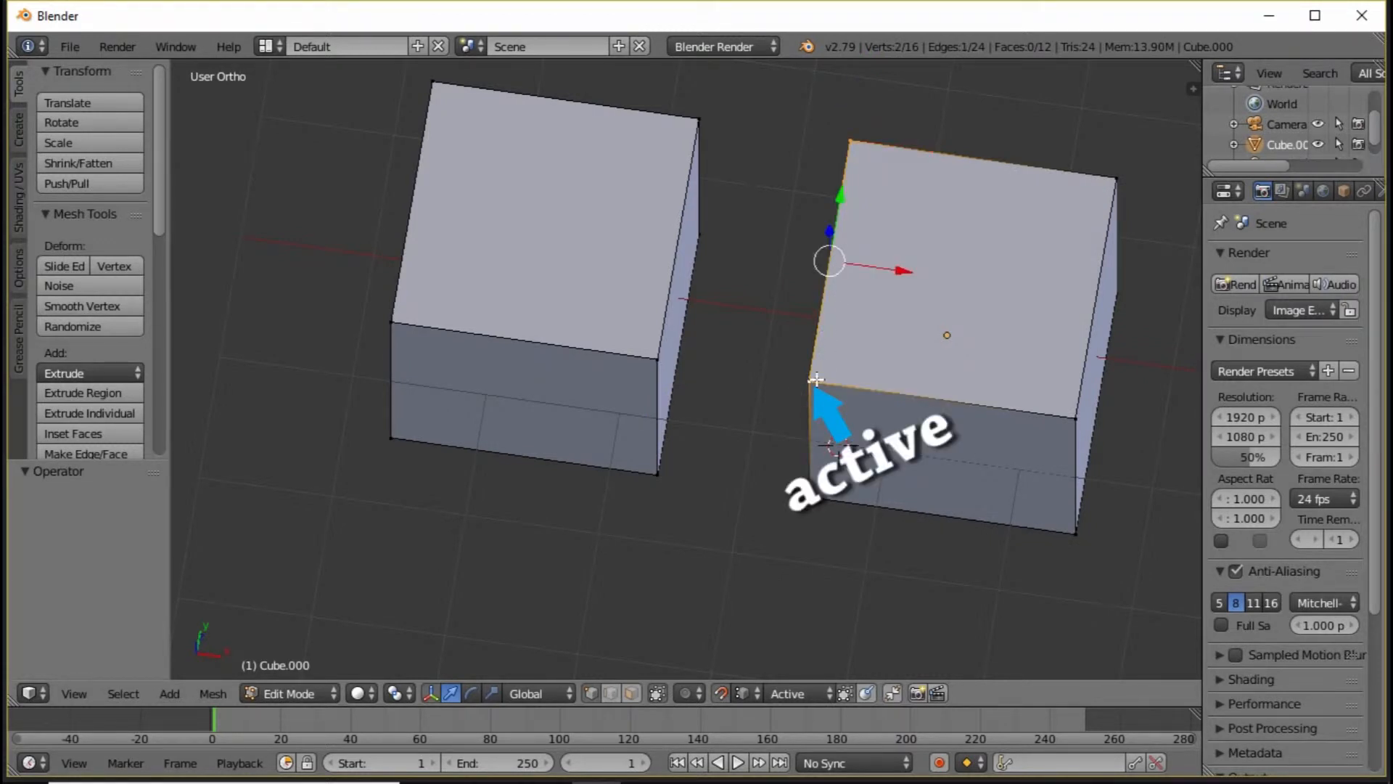
# Snap the selected edge's active front vertex to the other cube's upper rear corner.
pyautogui.press('g')
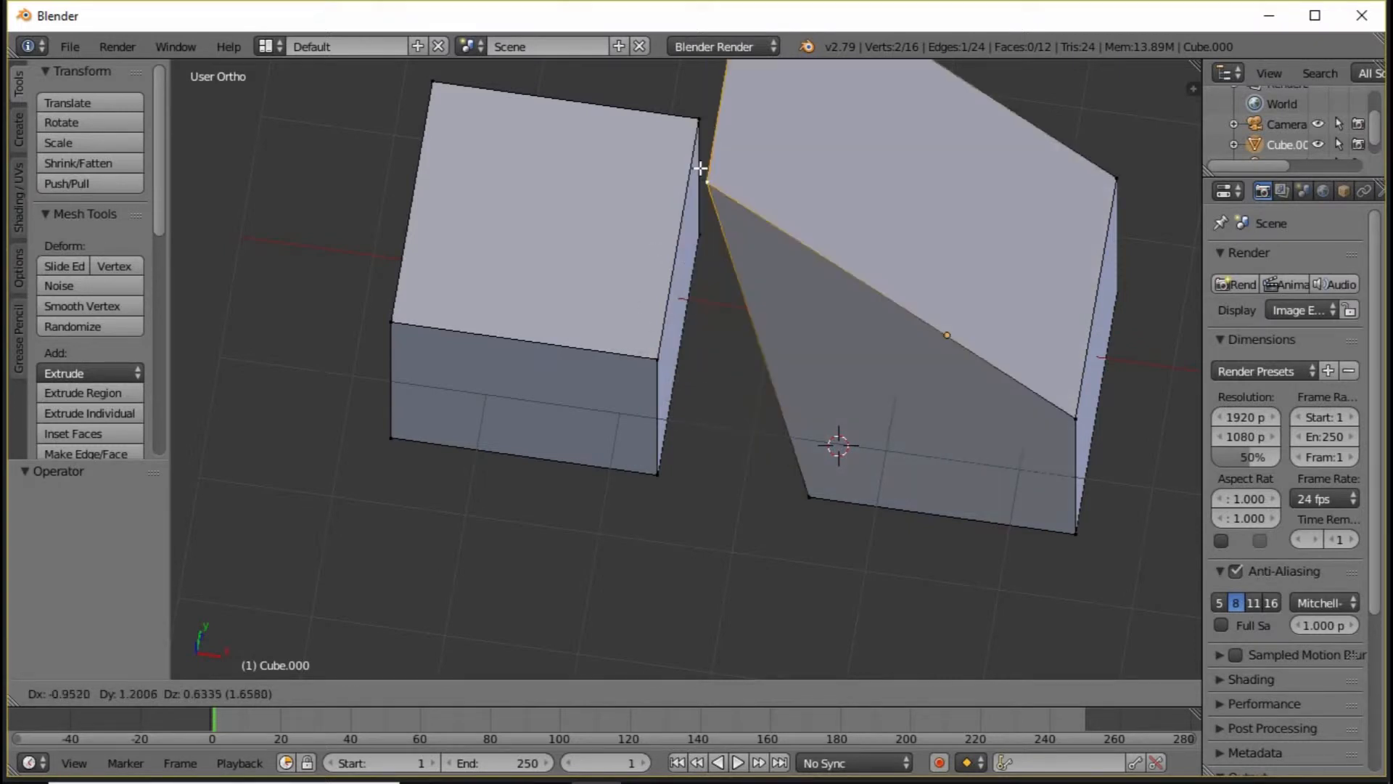
pyautogui.click(700, 244)
pyautogui.moveTo(700, 244); pyautogui.dragTo(673, 278, button='middle')
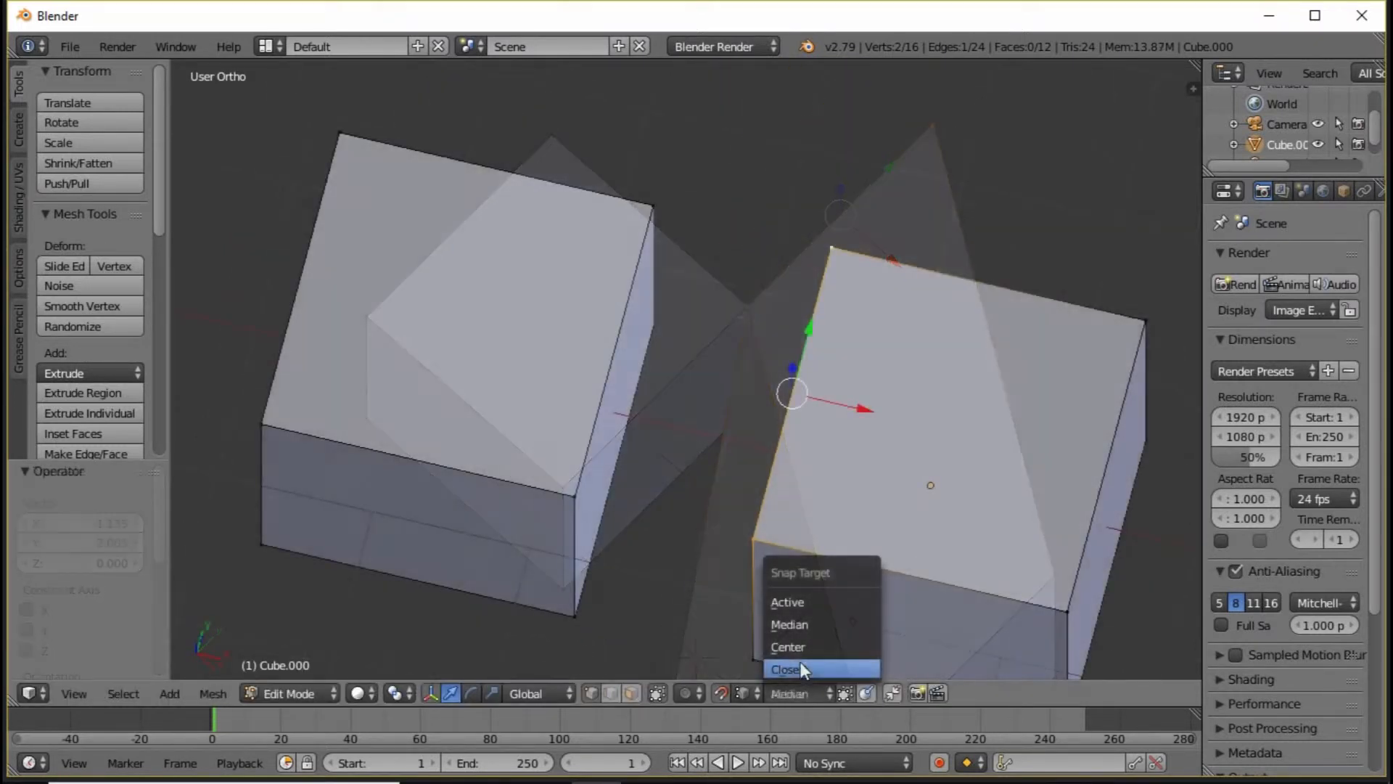
# Set the snap target to Median and try snapping the selected edge's midpoint to the other cube's upper rear corner.
pyautogui.click(800, 624)
pyautogui.moveTo(825, 393); pyautogui.dragTo(881, 341, button='middle')
pyautogui.scroll(2, 871, 338)
pyautogui.moveTo(809, 388); pyautogui.dragTo(779, 333, button='middle')
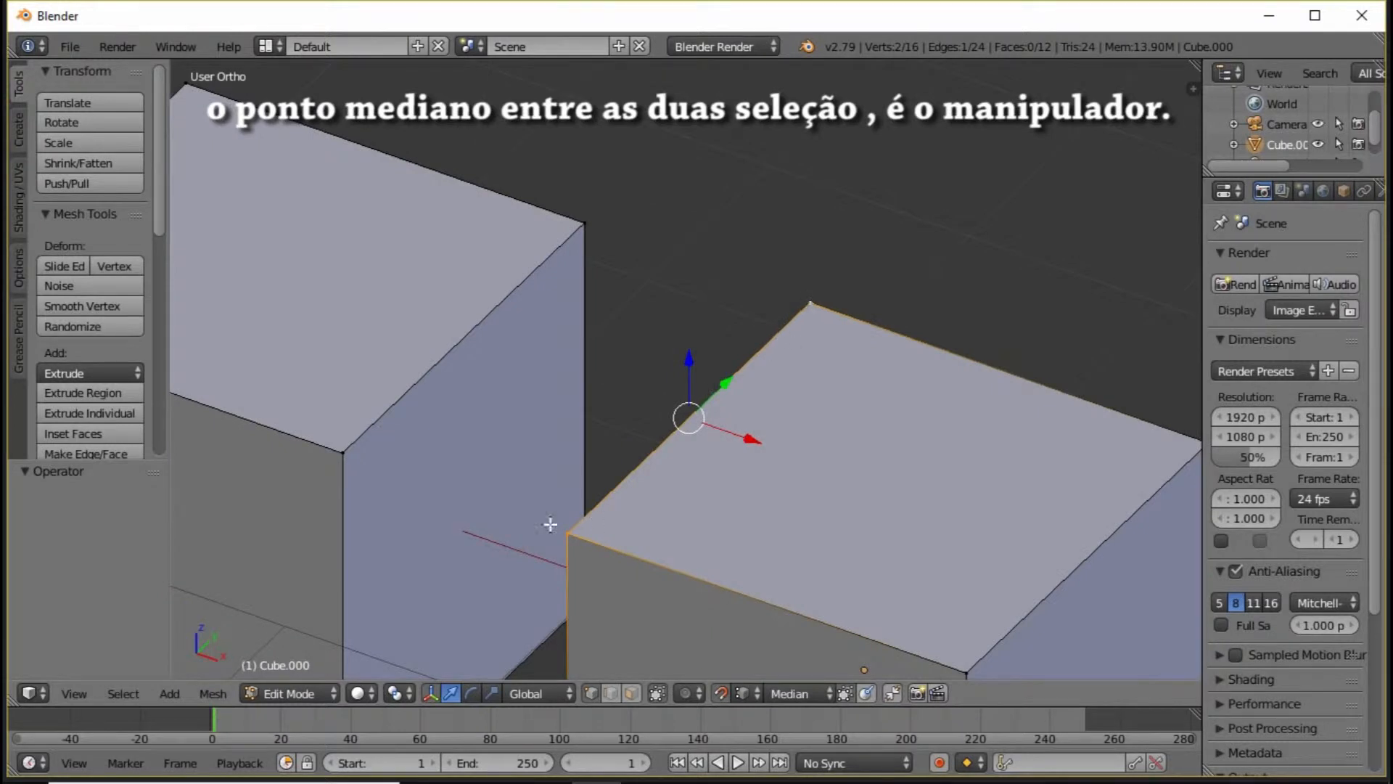
pyautogui.moveTo(733, 431); pyautogui.dragTo(735, 456, button='middle')
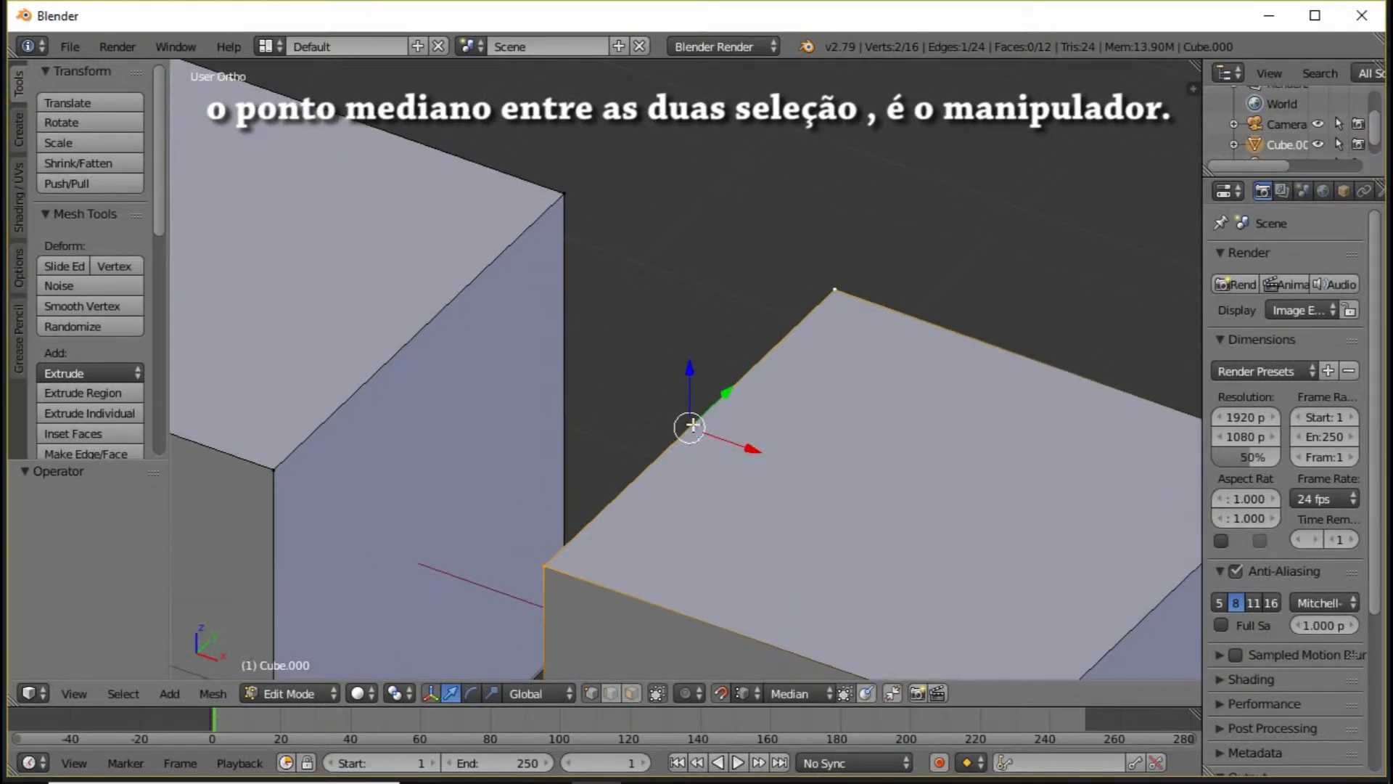
pyautogui.moveTo(718, 428); pyautogui.dragTo(677, 329, button='middle')
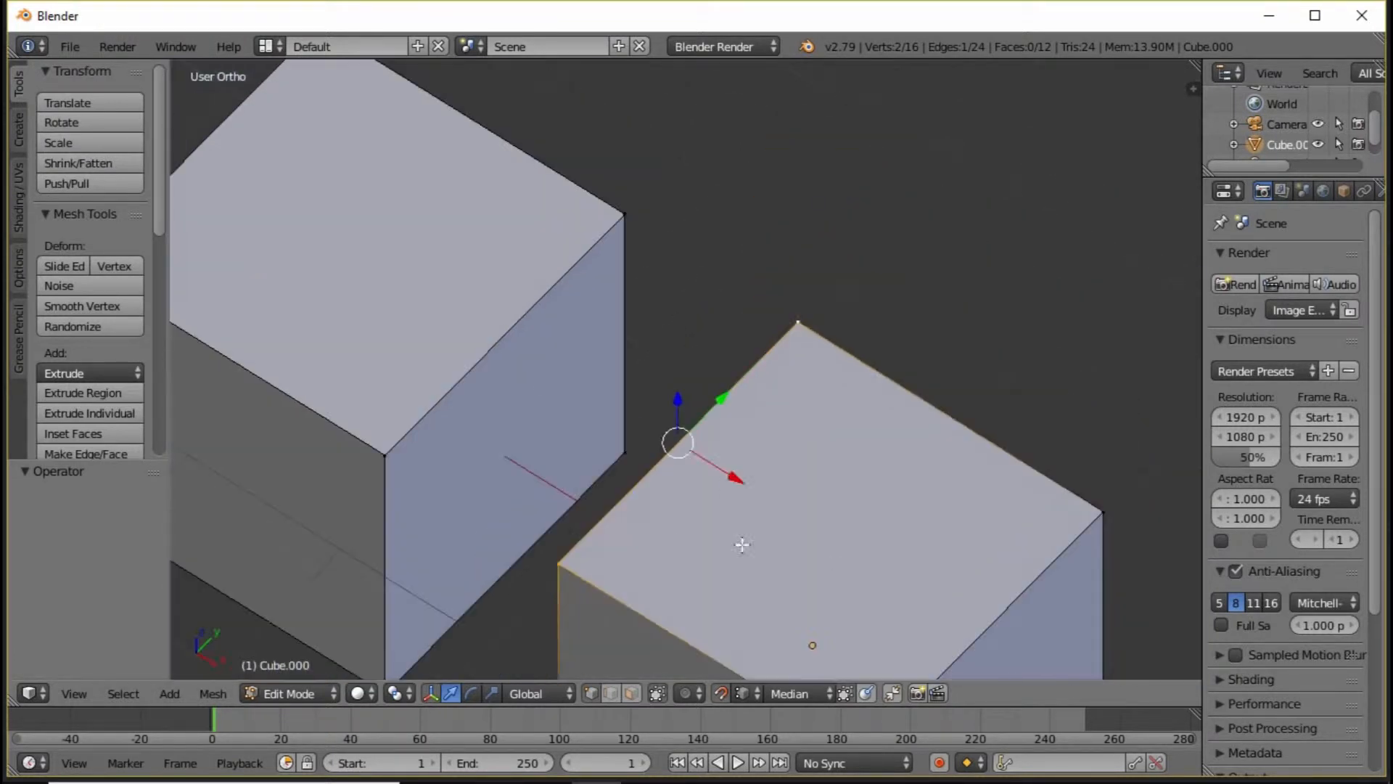
pyautogui.press('g')
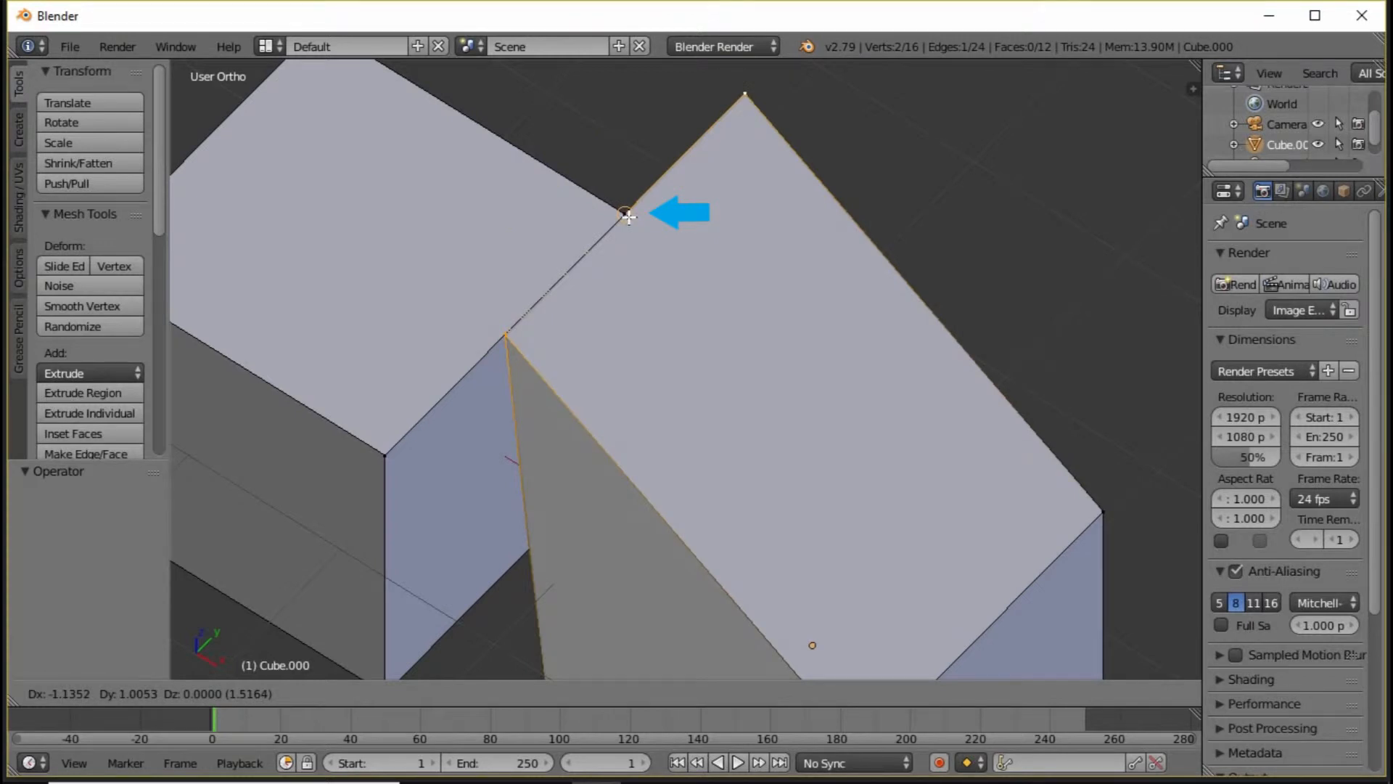
pyautogui.click(629, 216)
# Select the whole linked right-hand cube and snap its median point to the other cube's upper rear right corner.
pyautogui.hotkey('ctrl', 'l')
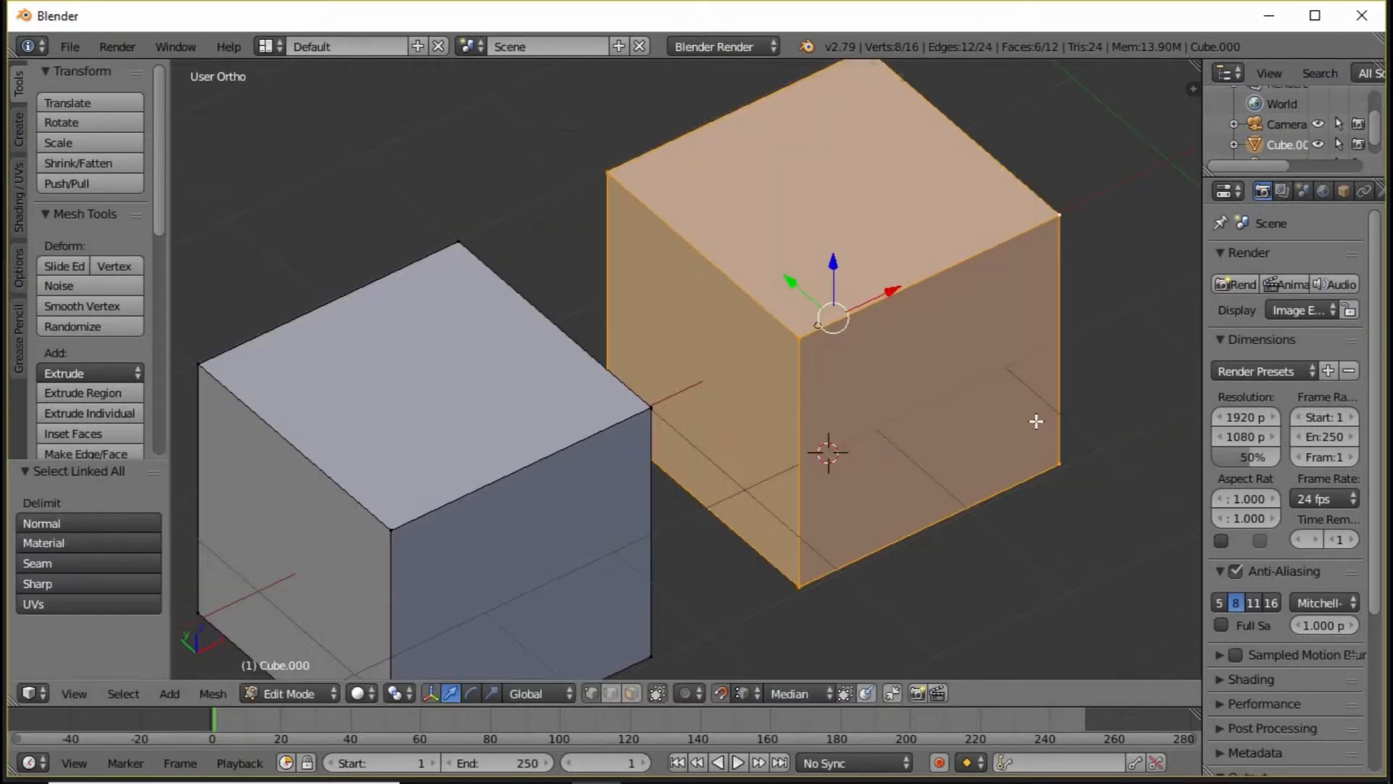
pyautogui.moveTo(1036, 421); pyautogui.dragTo(863, 504, button='middle')
pyautogui.moveTo(887, 448); pyautogui.dragTo(909, 400, button='middle')
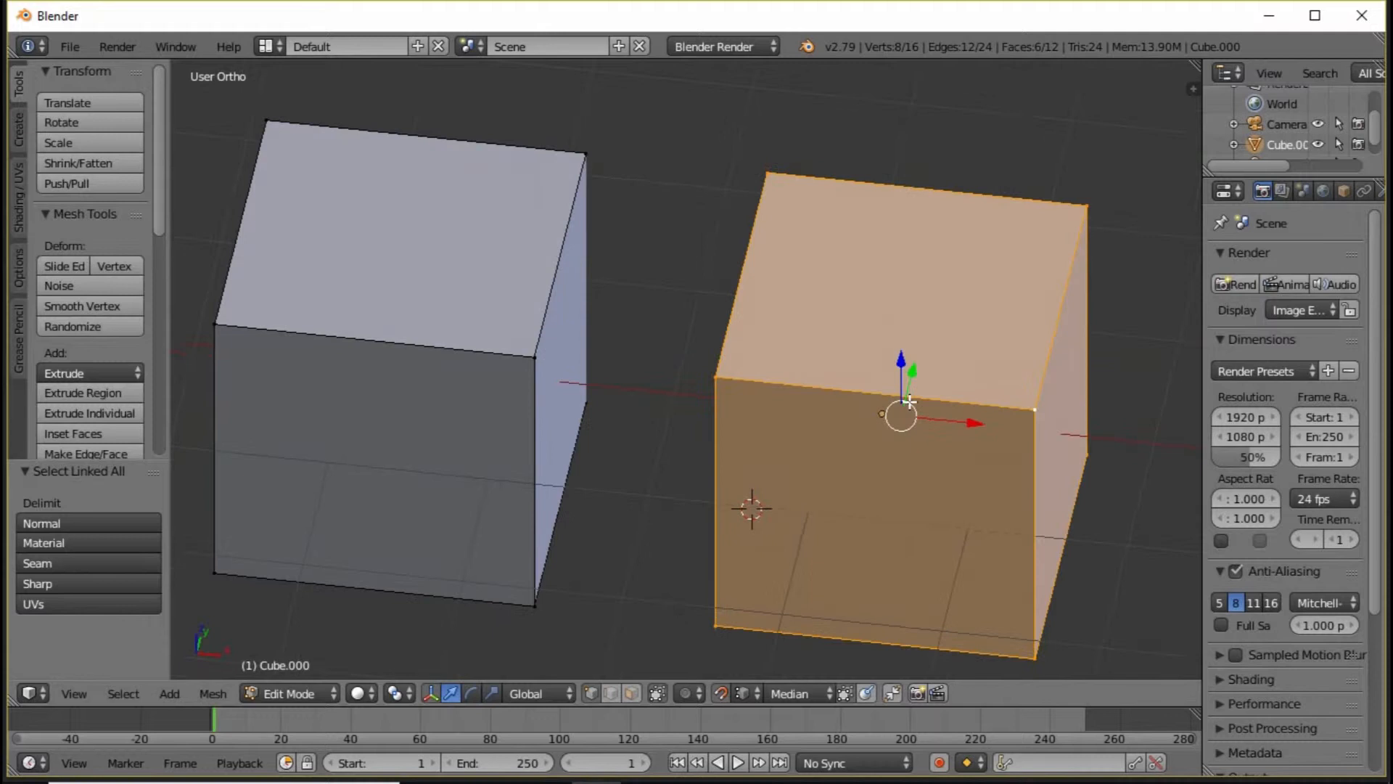
pyautogui.moveTo(908, 400); pyautogui.dragTo(604, 158)
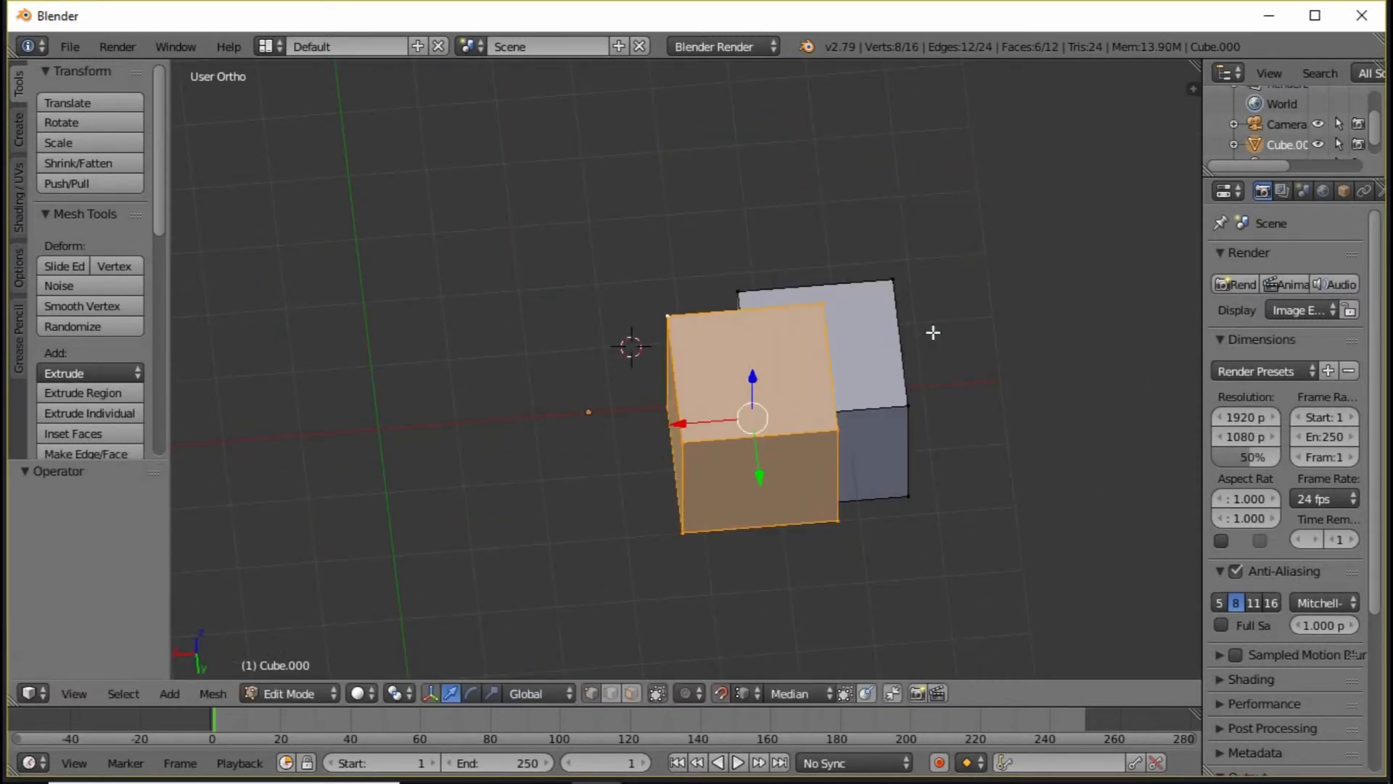
# Scale down the selected cube and snap duplicates of it onto the large cube's other upper corners.
pyautogui.press('s')
pyautogui.click(911, 338)
pyautogui.hotkey('shift', 'd')
pyautogui.moveTo(911, 339); pyautogui.dragTo(697, 438, button='middle')
pyautogui.hotkey('shift', 'd')
pyautogui.scroll(2, 696, 438)
pyautogui.hotkey('shift', 'd')
pyautogui.click(563, 356)
# Duplicate the last small corner cube in place and raise the copy 1.589 units along Z.
pyautogui.moveTo(562, 356); pyautogui.dragTo(435, 326, button='middle')
pyautogui.hotkey('shift', 'd')
pyautogui.rightClick(562, 310)
pyautogui.moveTo(414, 254); pyautogui.dragTo(413, 120)
pyautogui.scroll(4, 560, 433)
pyautogui.moveTo(560, 433); pyautogui.dragTo(508, 429, button='middle')
# Set the snap target to Center and try snapping the lower small cube's upper front edge to the raised cube's two lower front corners.
pyautogui.click(800, 694)
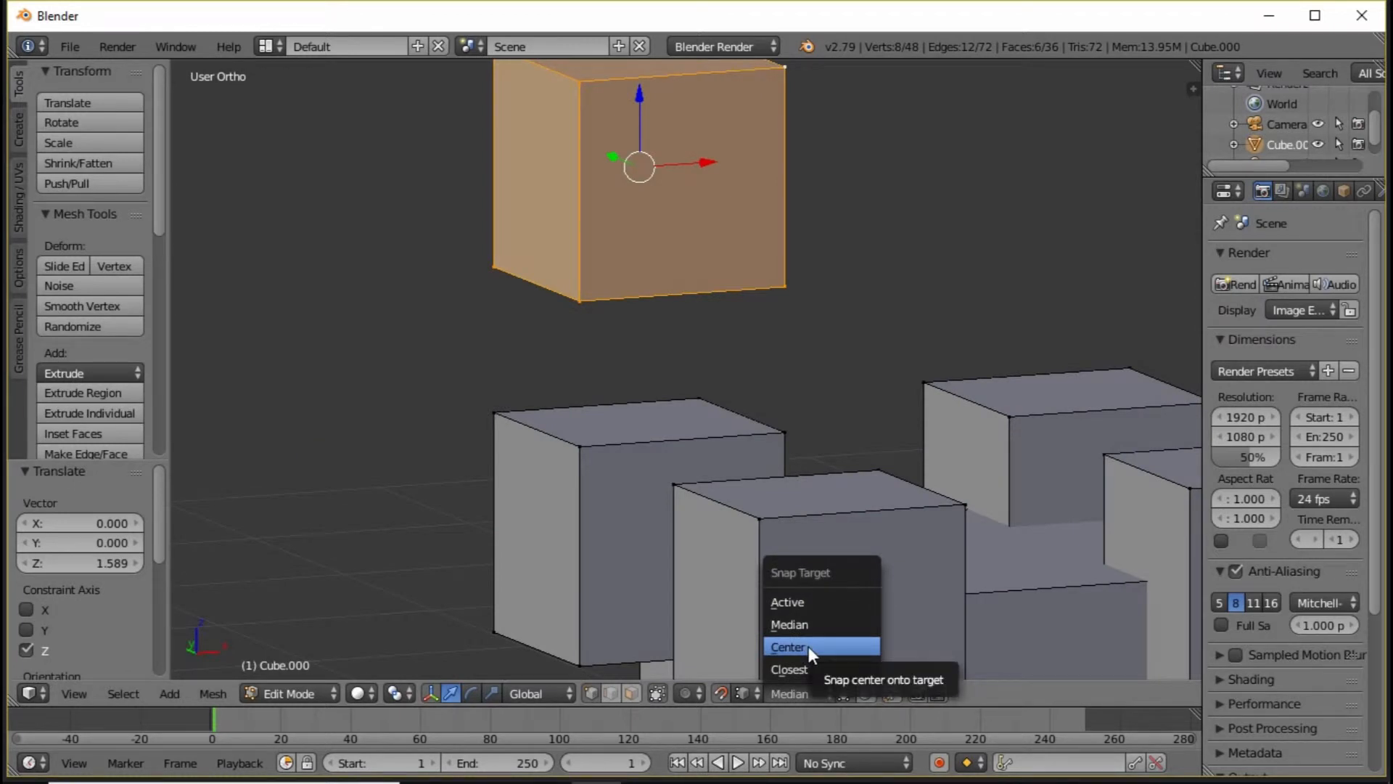
pyautogui.click(807, 645)
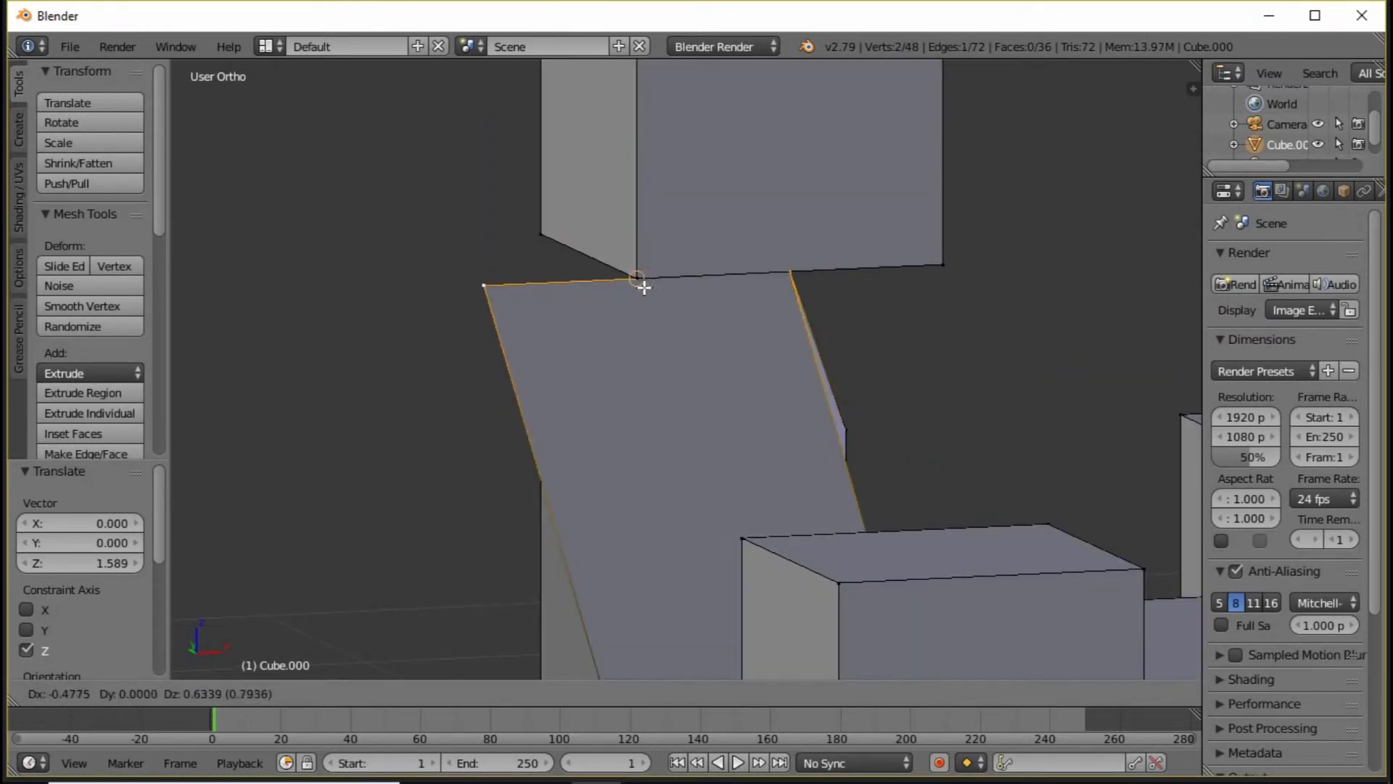
pyautogui.click(644, 283)
pyautogui.moveTo(659, 324); pyautogui.dragTo(640, 361, button='middle')
pyautogui.press('g')
pyautogui.click(959, 248)
pyautogui.moveTo(958, 248); pyautogui.dragTo(1032, 392, button='middle')
pyautogui.scroll(2, 1033, 392)
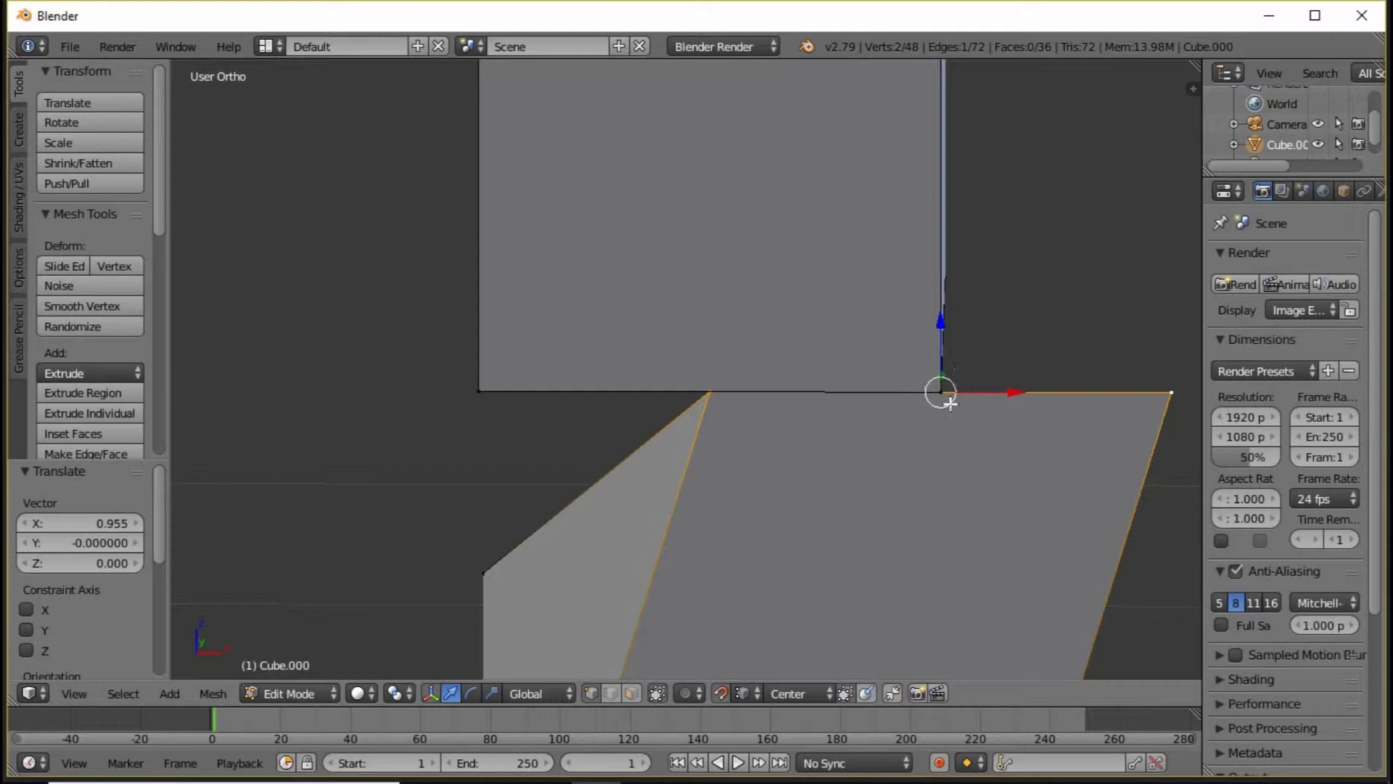
# Set the snap target to Closest and try moving a single upper front vertex of the lower small cube.
pyautogui.click(795, 693)
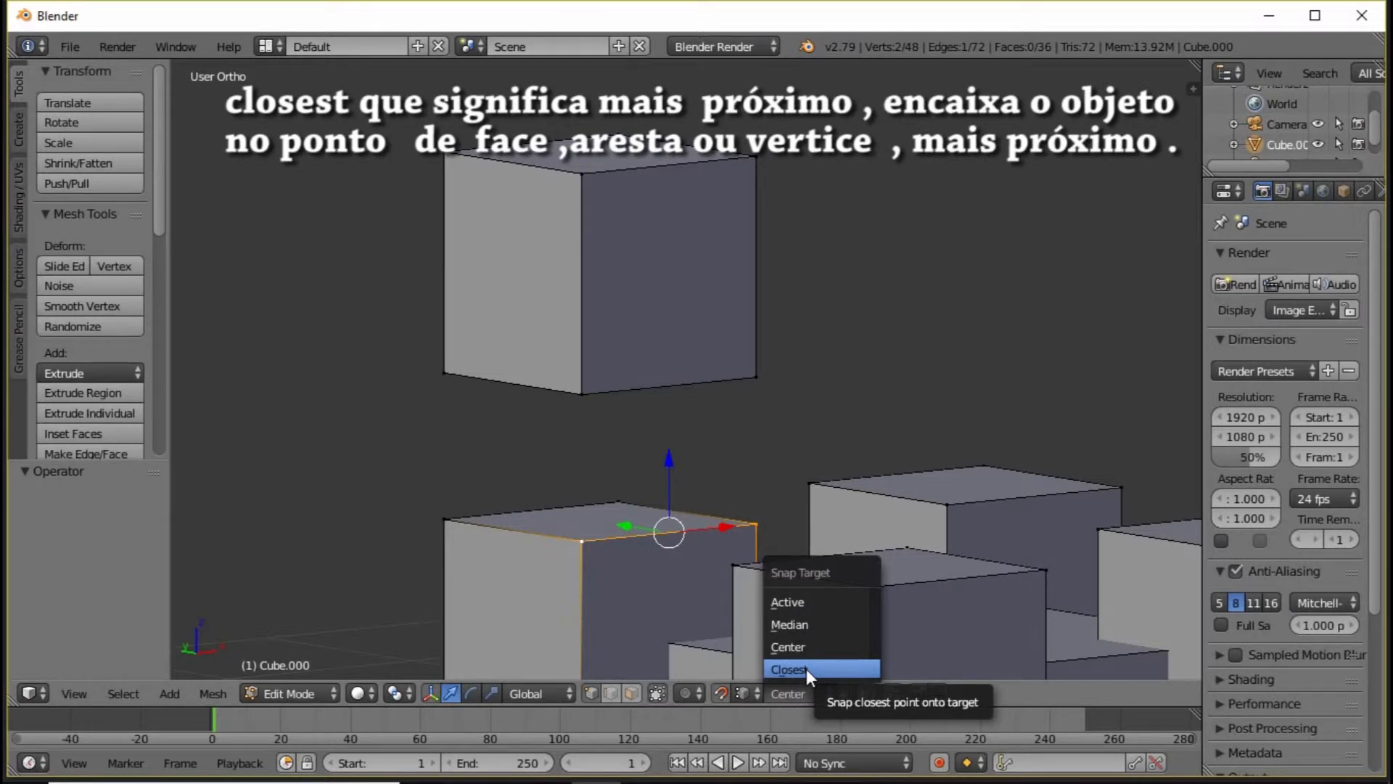
pyautogui.click(807, 668)
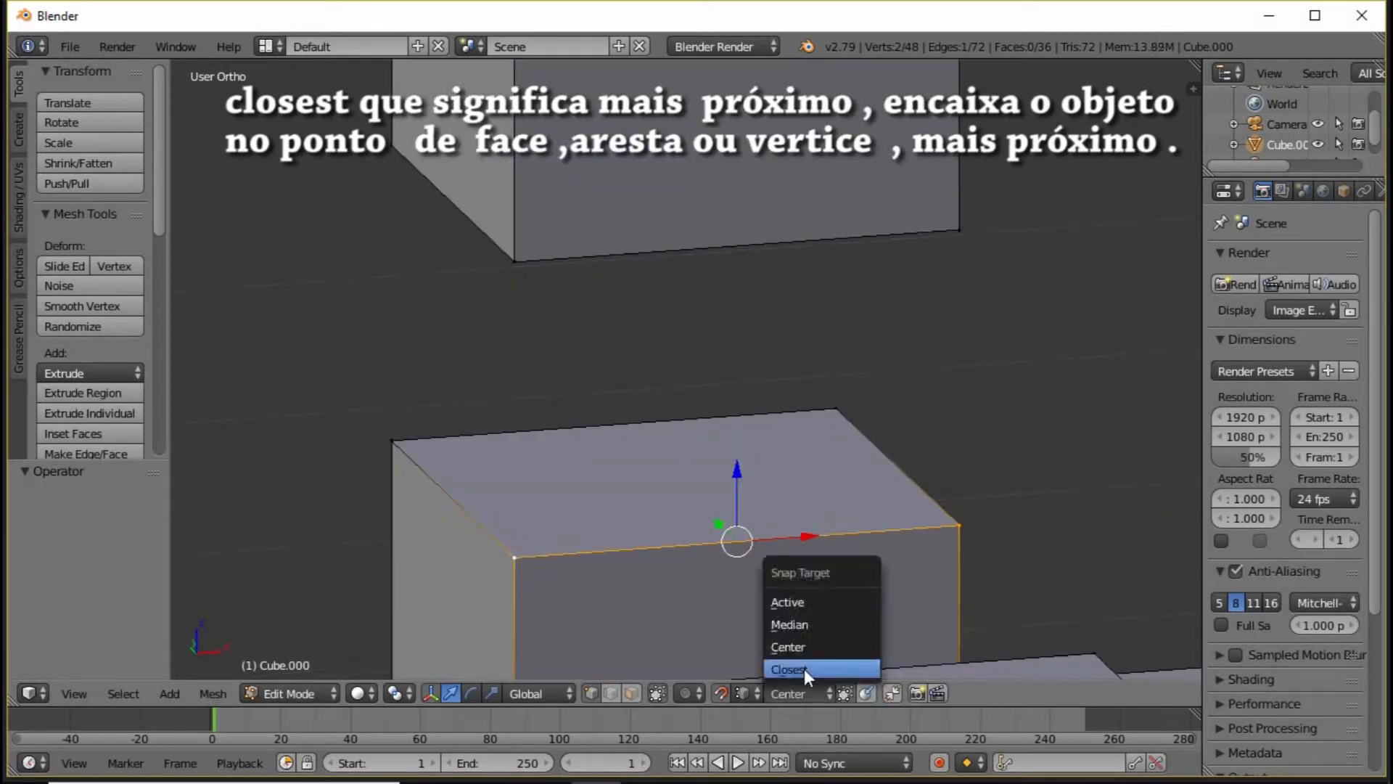
pyautogui.click(804, 669)
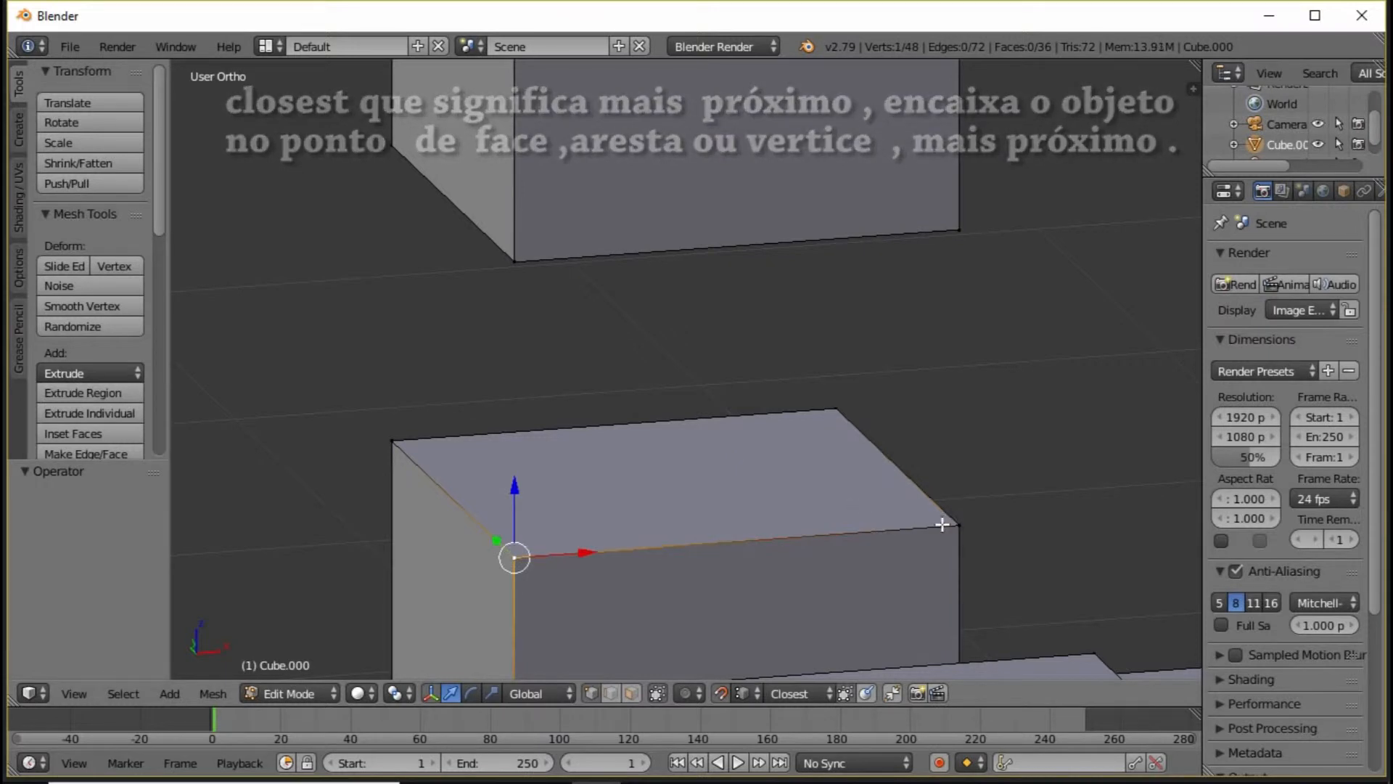
pyautogui.press('g')
pyautogui.press('z')
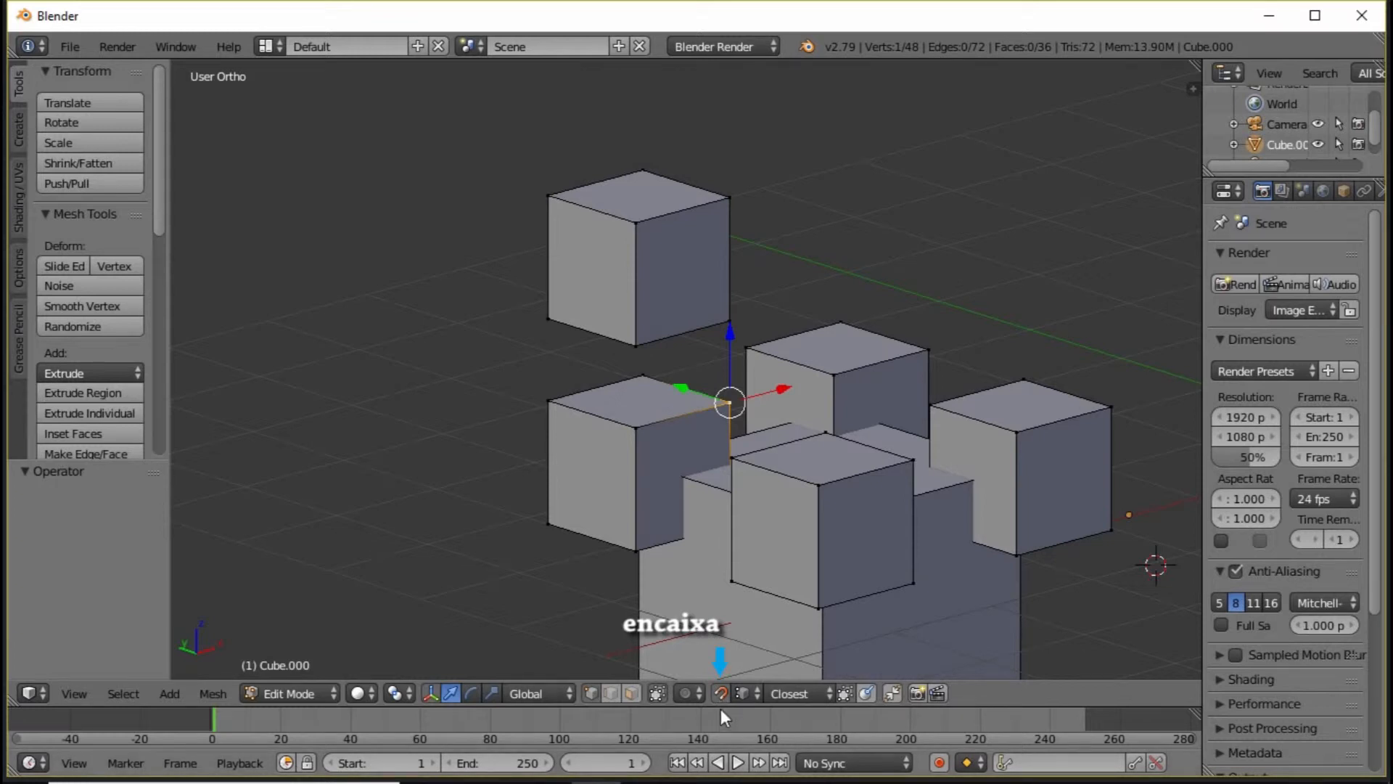
# Switch the snap element through Increment and Volume, and set it to Face.
pyautogui.click(747, 696)
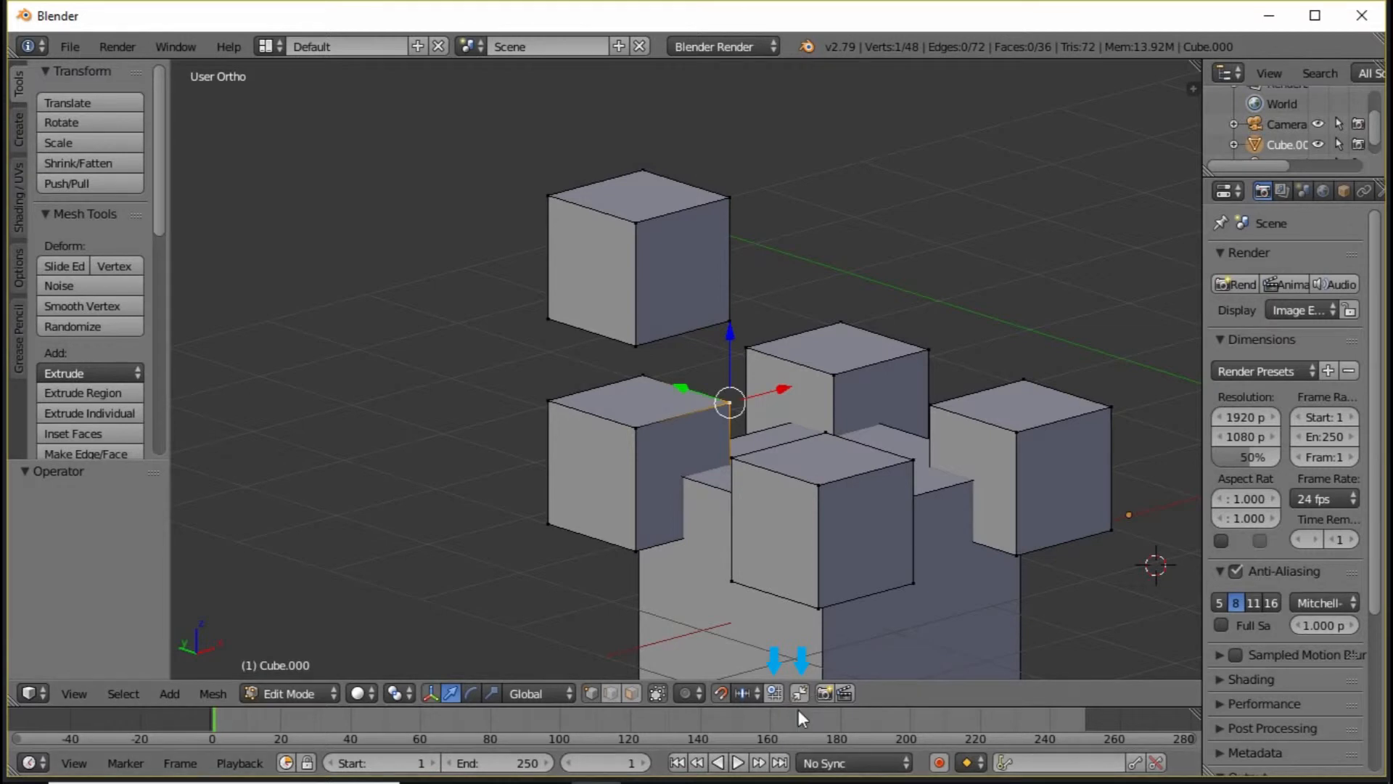
pyautogui.click(741, 695)
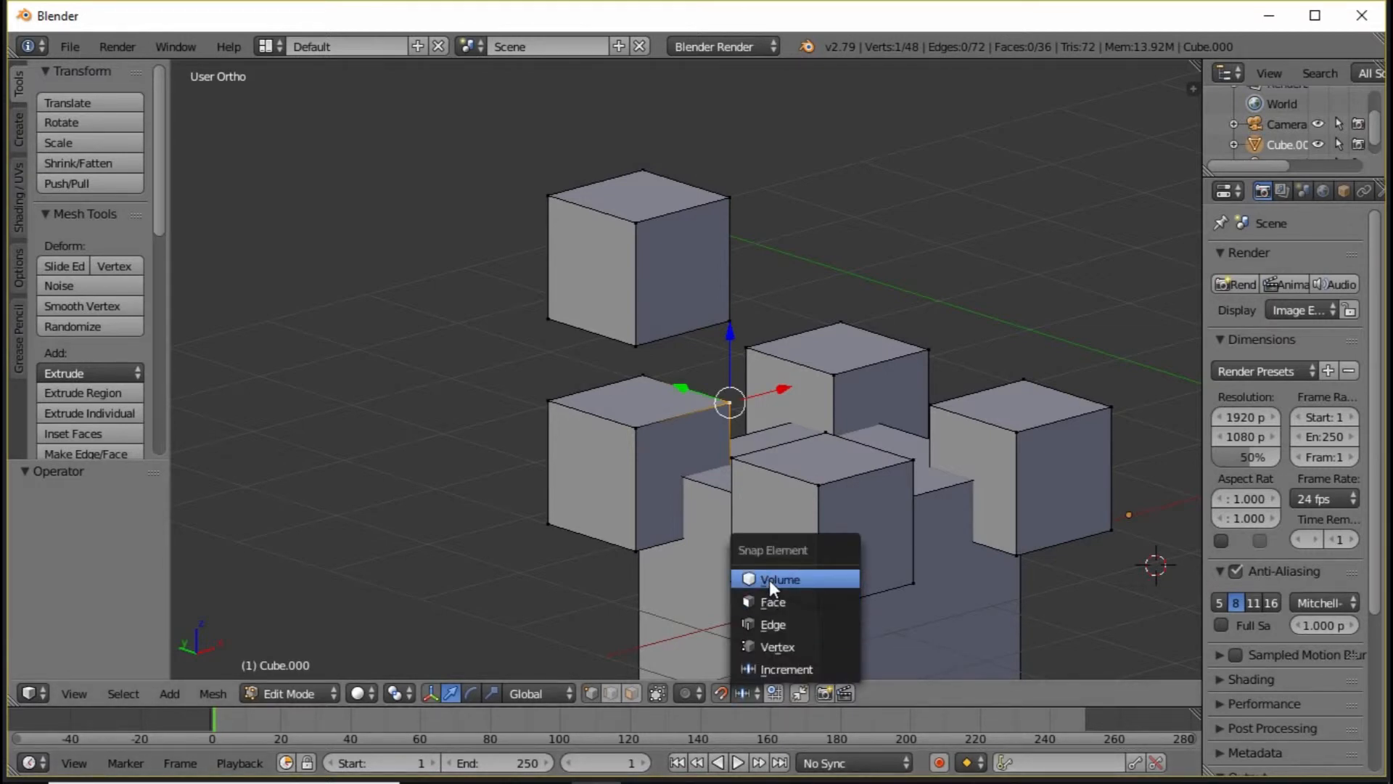
pyautogui.click(769, 581)
pyautogui.click(751, 690)
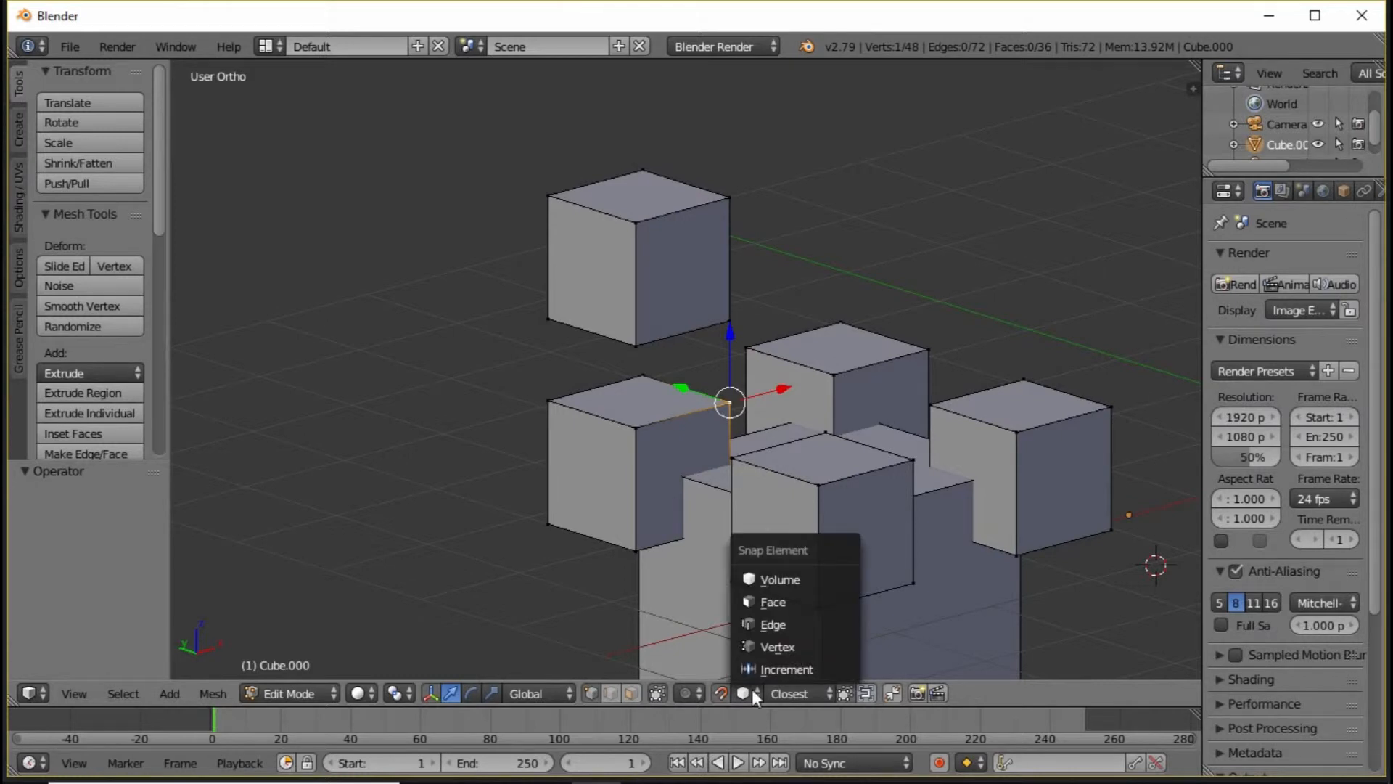
pyautogui.click(770, 601)
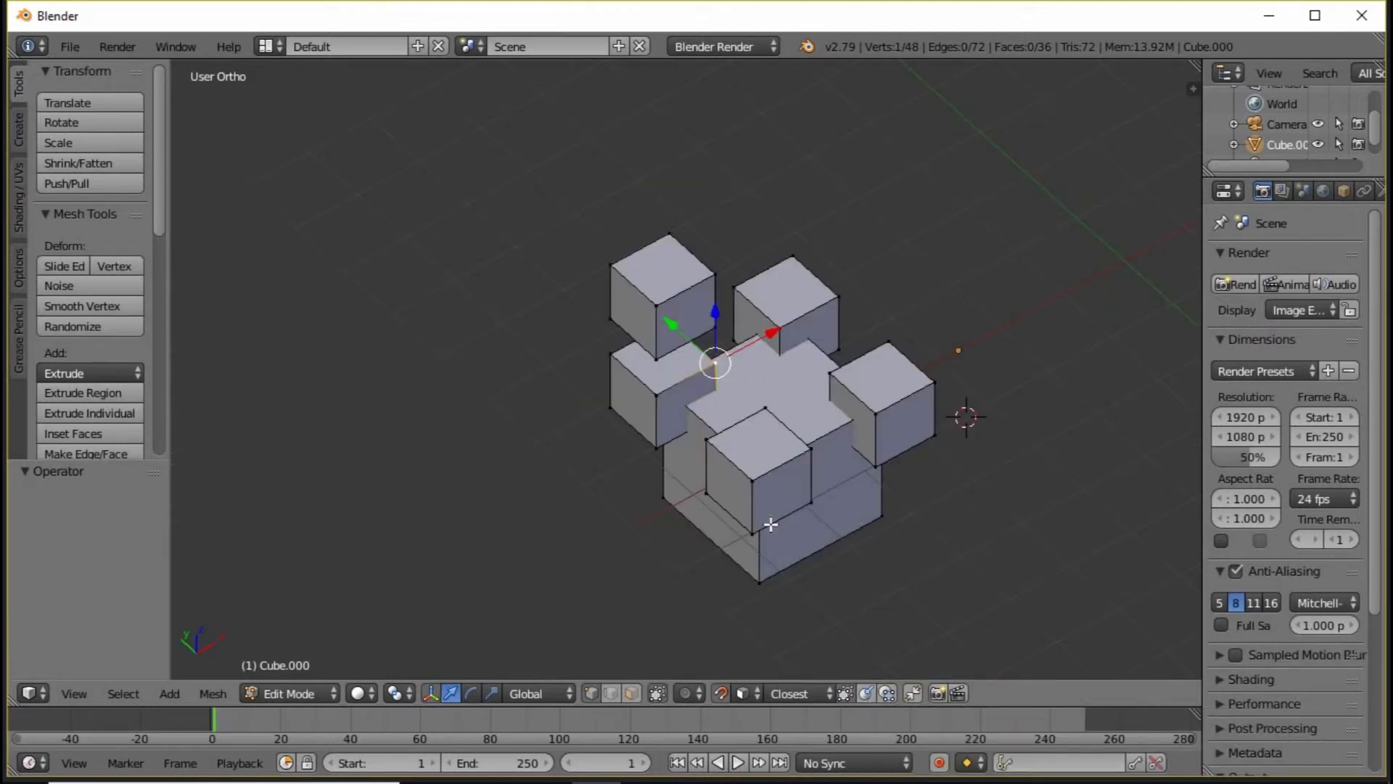
# In Object Mode, add a cube and a cone mesh, placing the cone above and beside the cube.
pyautogui.moveTo(771, 525); pyautogui.dragTo(744, 426, button='middle')
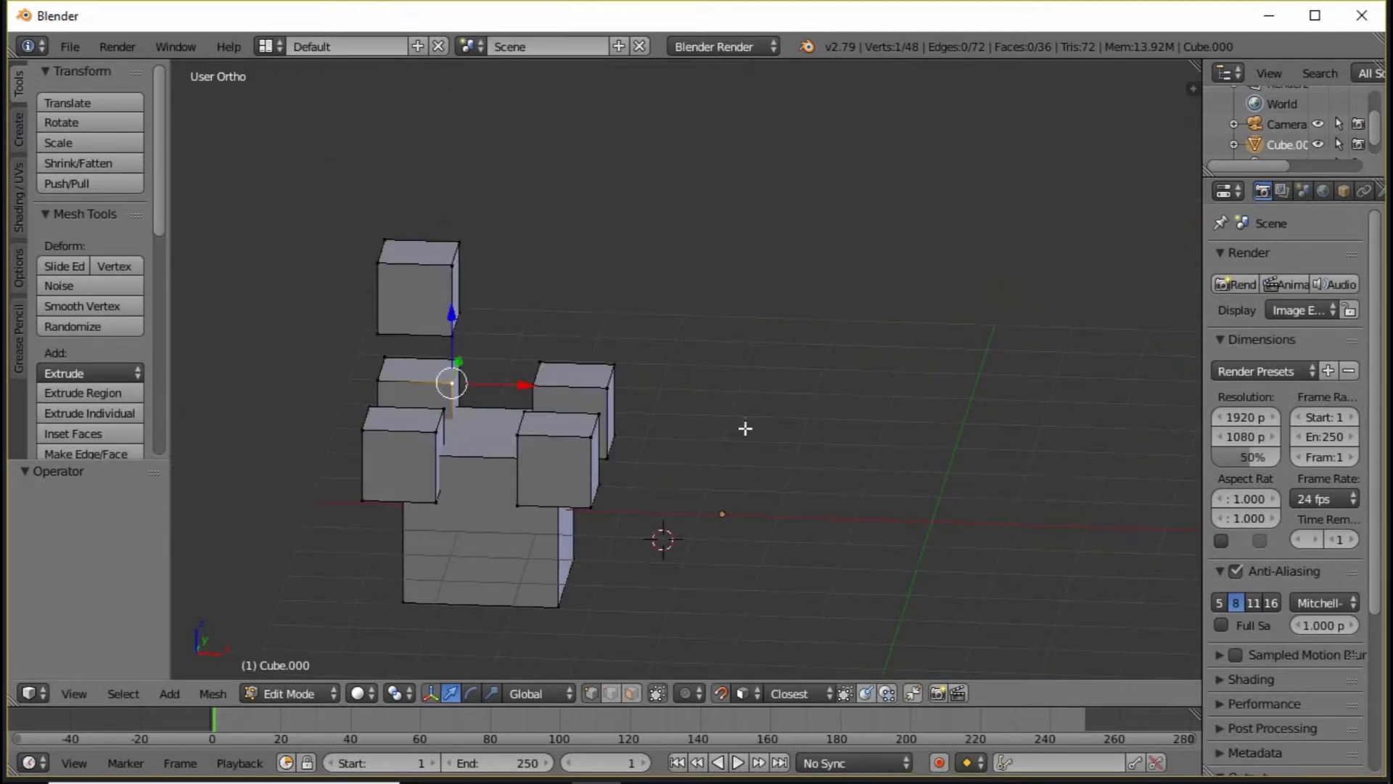
pyautogui.press('Tab')
pyautogui.click(170, 693)
pyautogui.moveTo(207, 669)
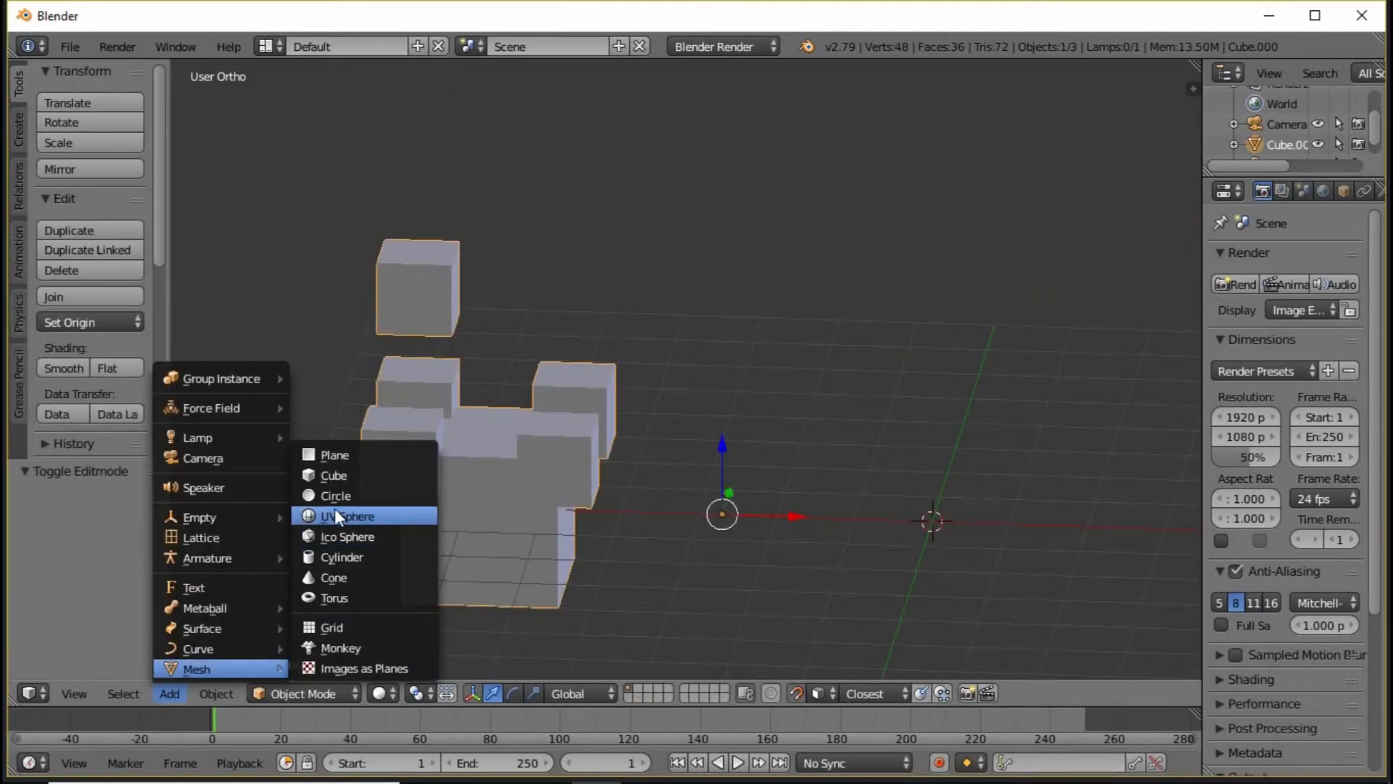
pyautogui.click(334, 473)
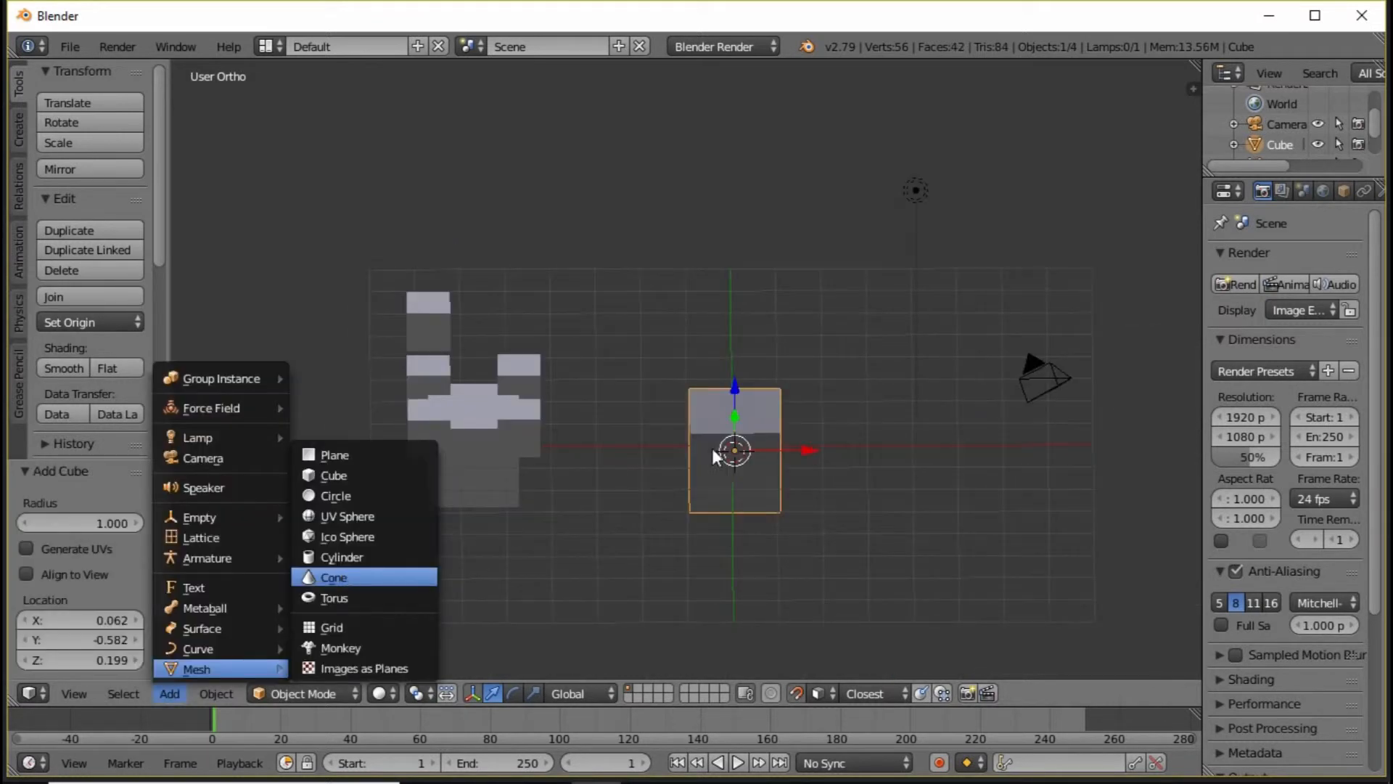
pyautogui.click(342, 577)
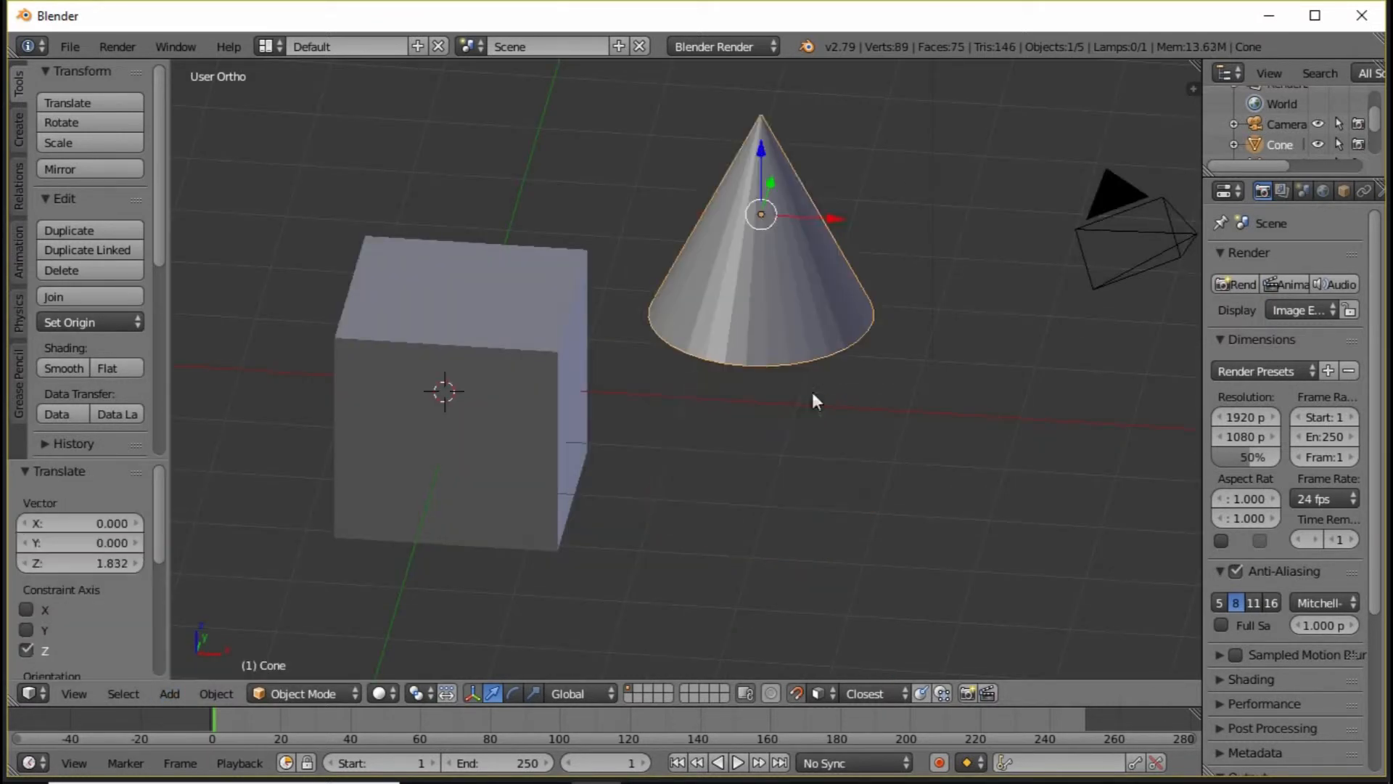
# Cancel the cone's Face-snapped move, set the snap element to Vertex and snap the cone onto the cube's top.
pyautogui.press('g')
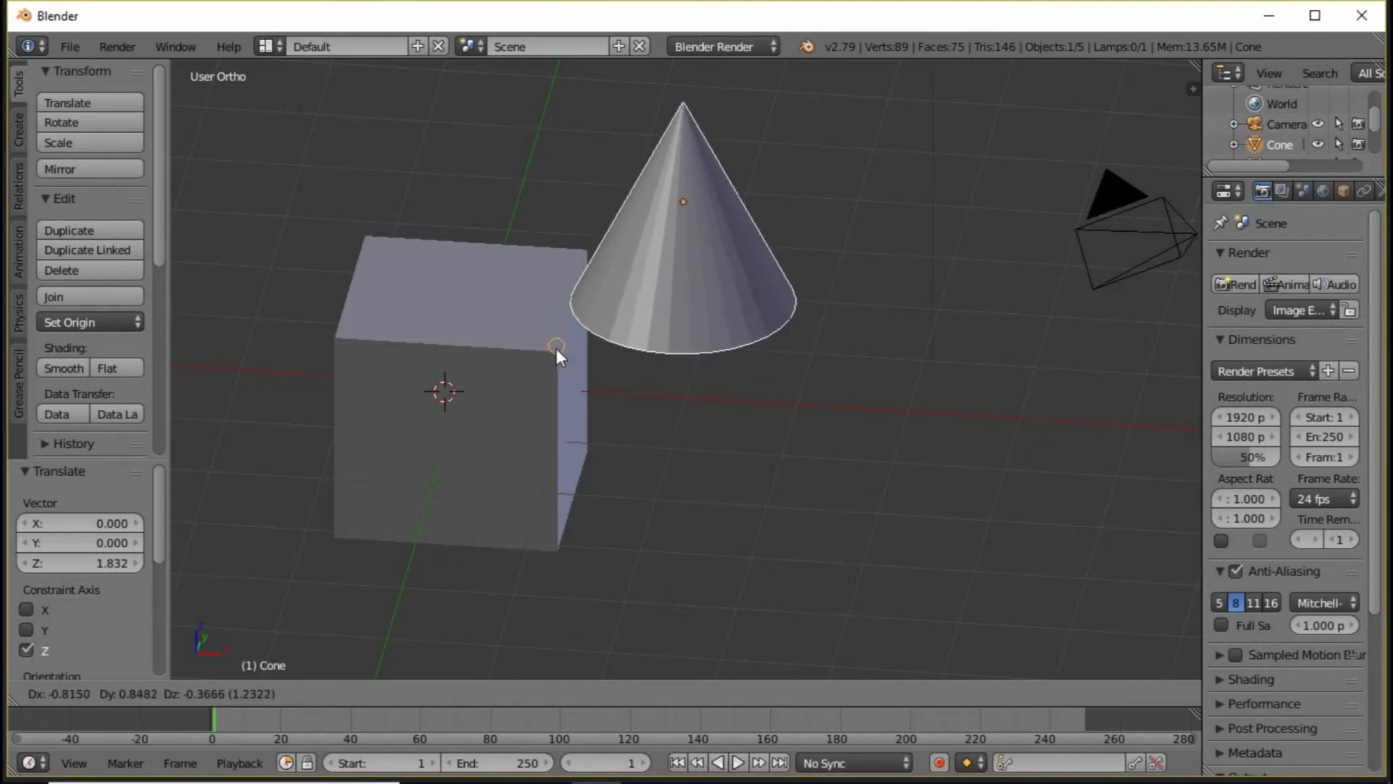
pyautogui.rightClick(556, 348)
pyautogui.click(819, 693)
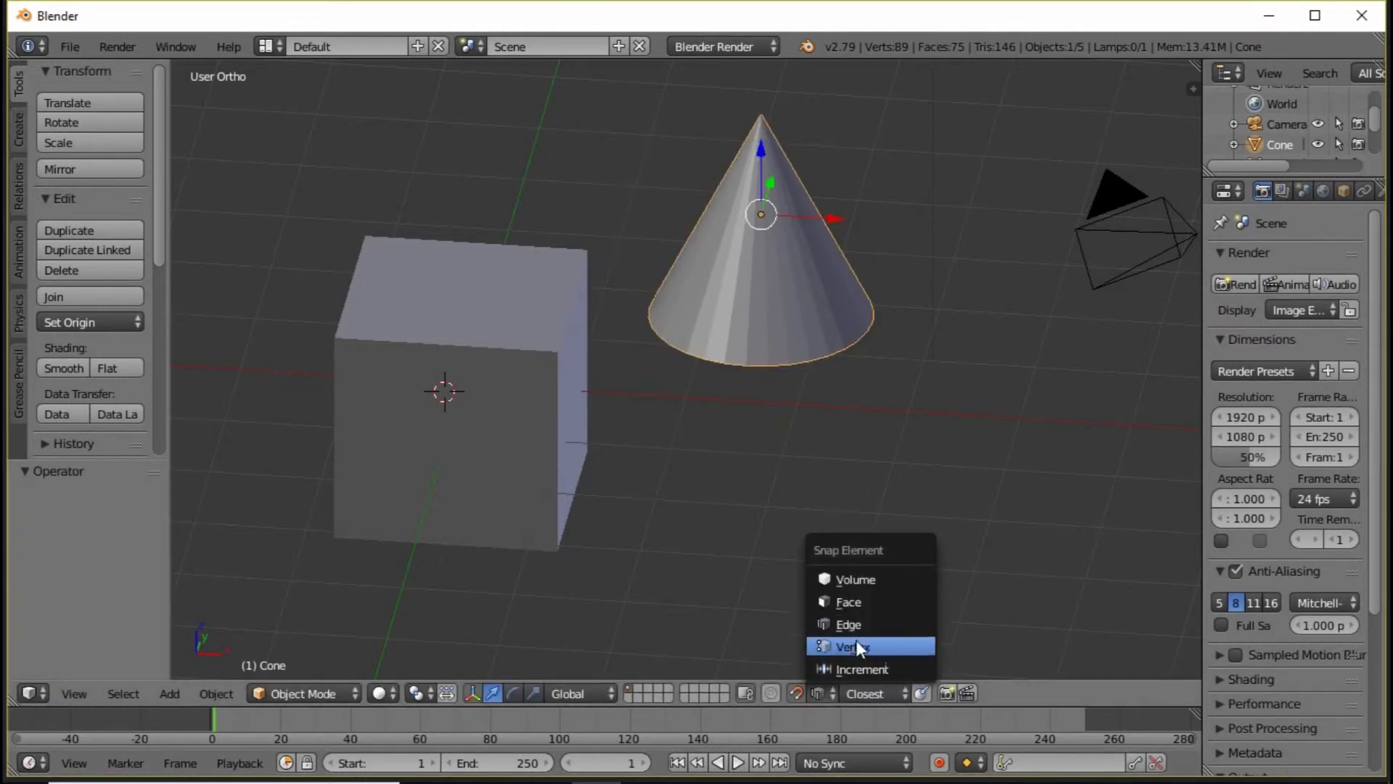
pyautogui.click(856, 646)
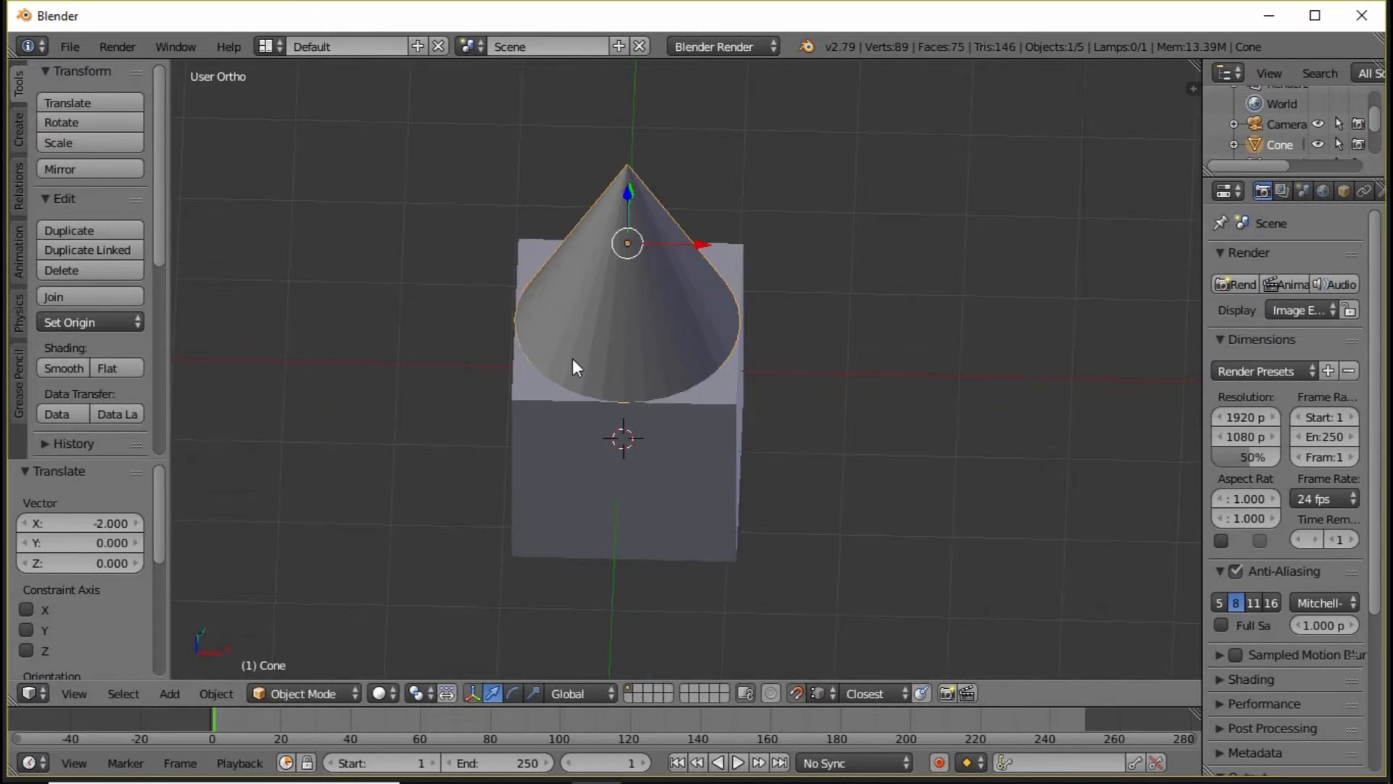
# Try snapping the cone to the cube's upper corners and examine its upright orientation from several sides.
pyautogui.moveTo(691, 356)
pyautogui.mouseDown(button='middle')
pyautogui.moveTo(547, 314)
pyautogui.moveTo(649, 309)
pyautogui.moveTo(667, 354)
pyautogui.moveTo(687, 355)
pyautogui.mouseUp(button='middle')
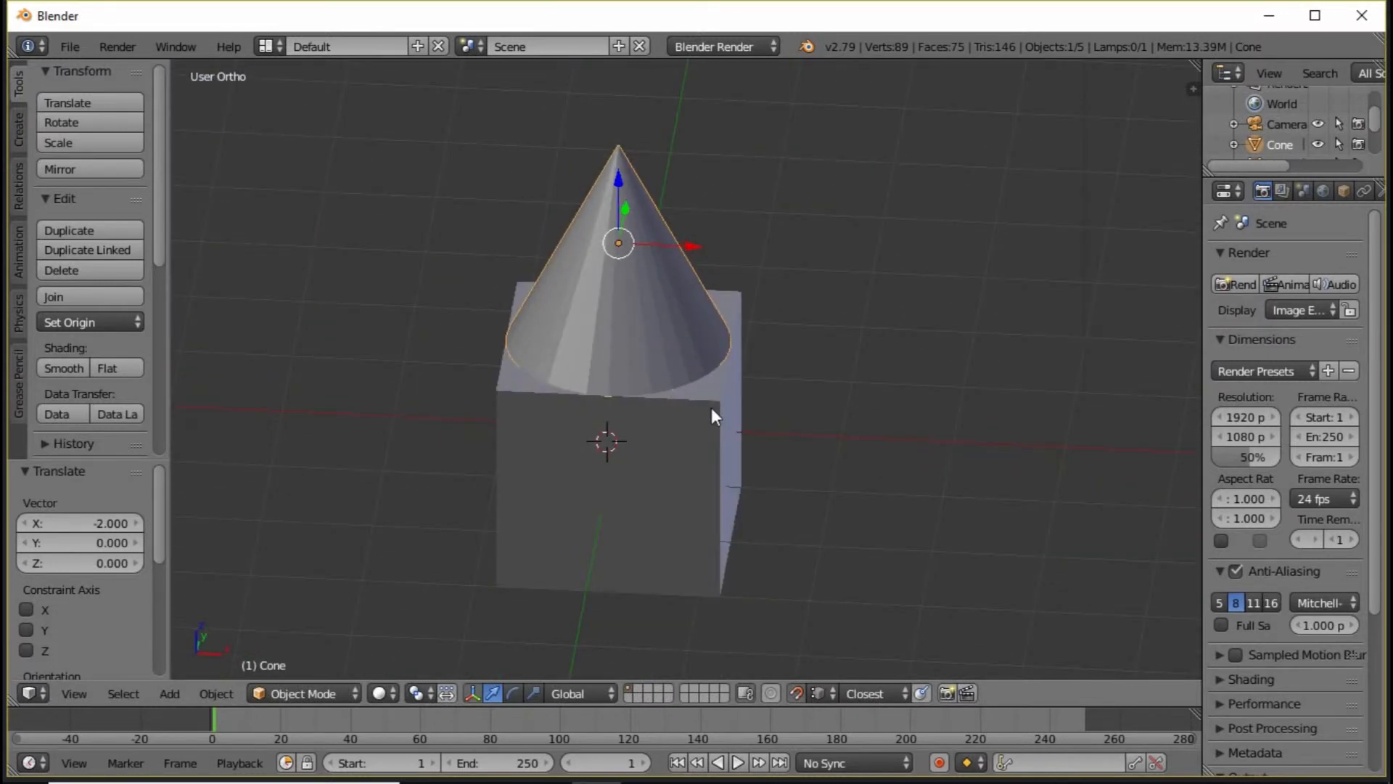
pyautogui.press('g')
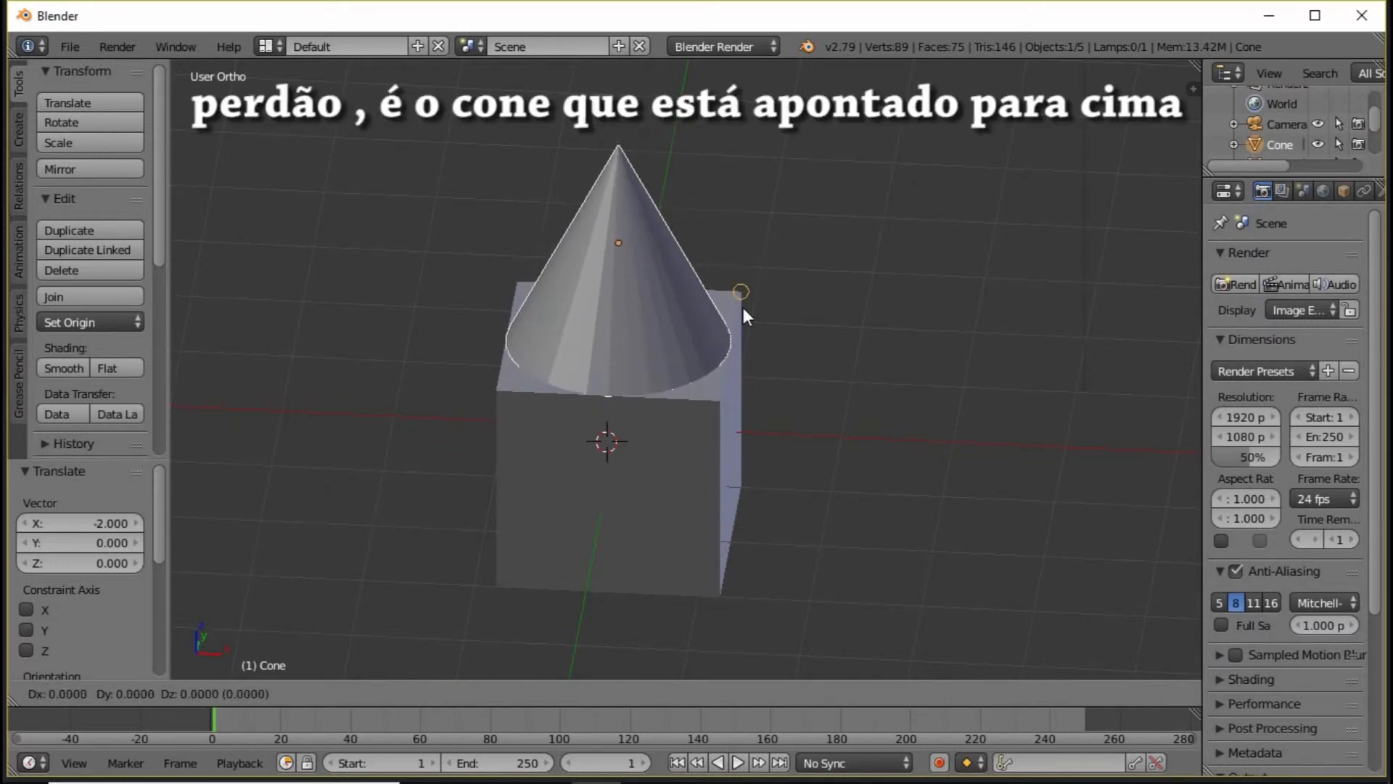
pyautogui.click(715, 403)
pyautogui.moveTo(715, 404); pyautogui.dragTo(670, 355, button='middle')
pyautogui.moveTo(611, 181); pyautogui.dragTo(635, 235, button='middle')
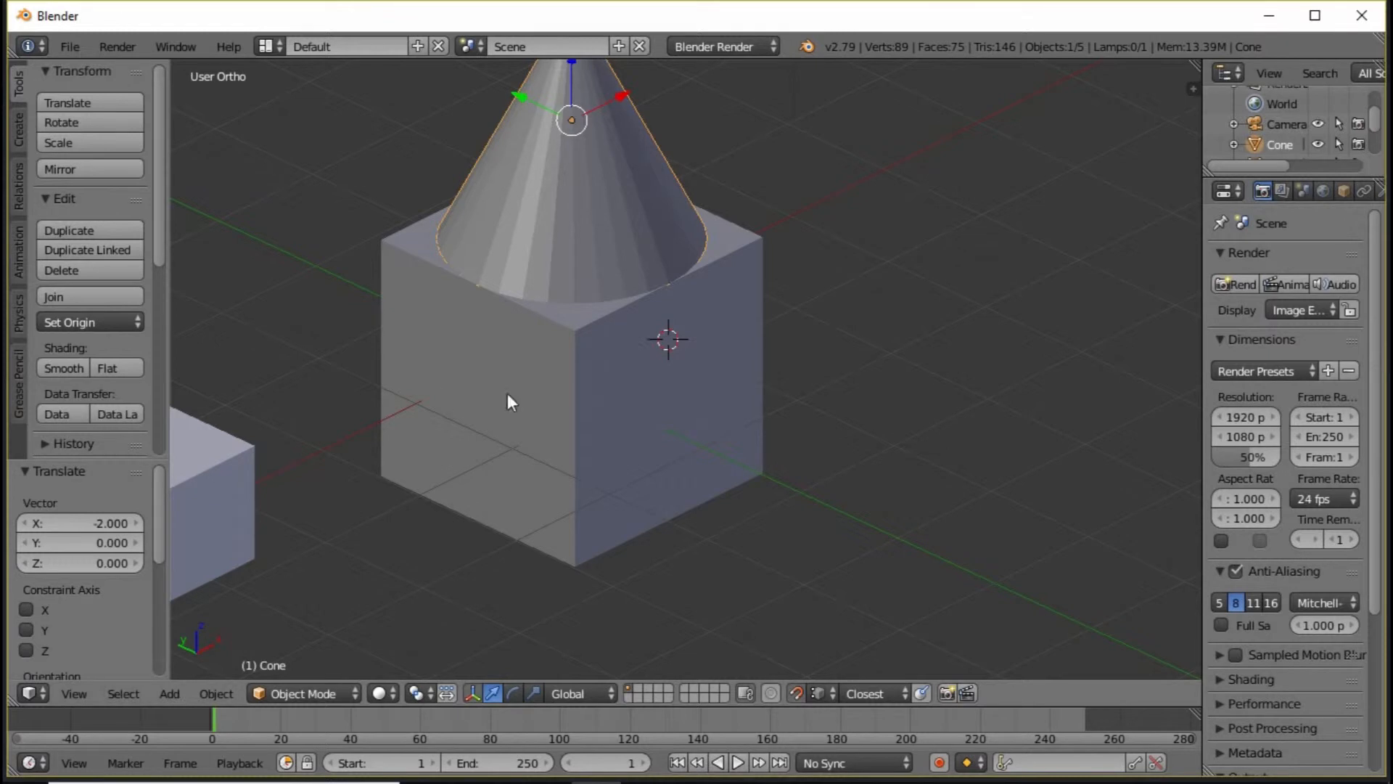
pyautogui.moveTo(821, 343); pyautogui.dragTo(582, 484, button='middle')
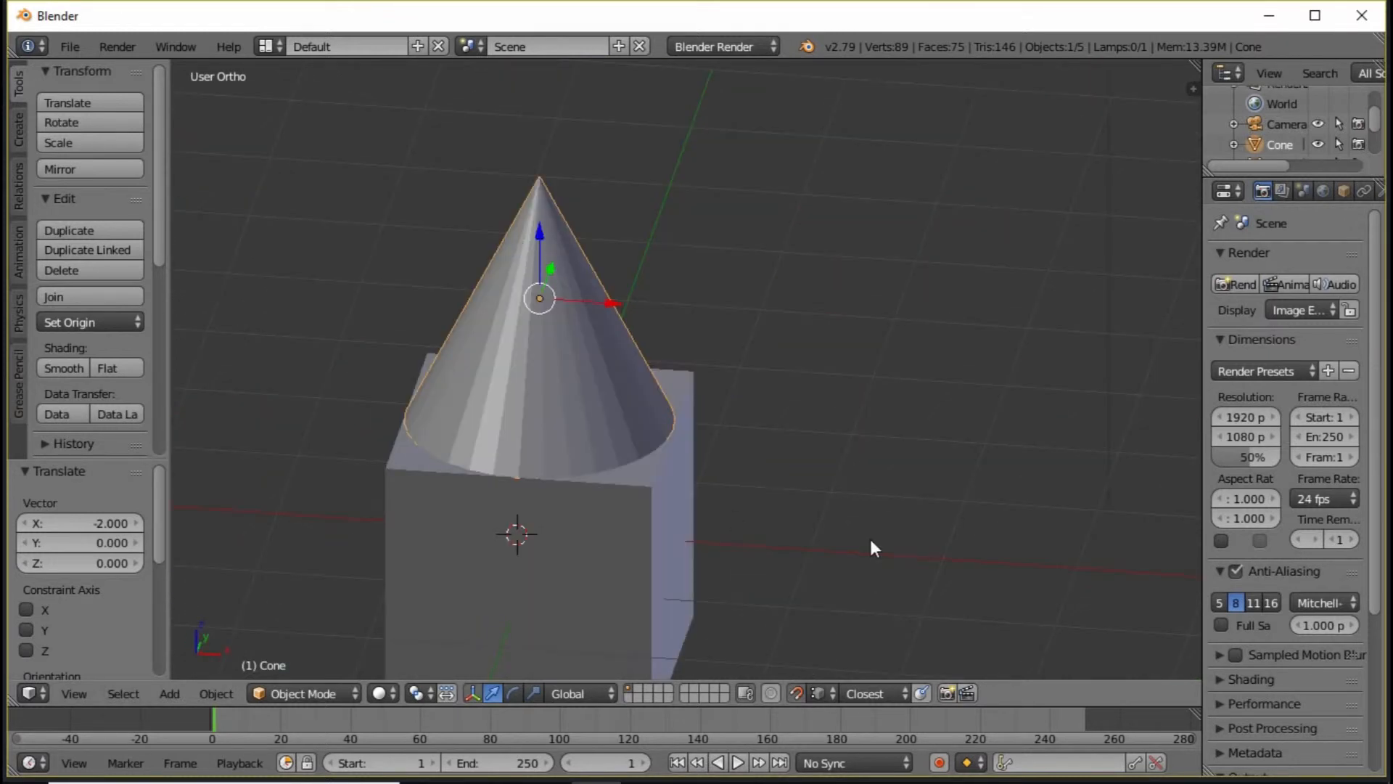
pyautogui.moveTo(384, 506); pyautogui.dragTo(421, 505, button='middle')
pyautogui.moveTo(624, 515); pyautogui.dragTo(726, 546, button='middle')
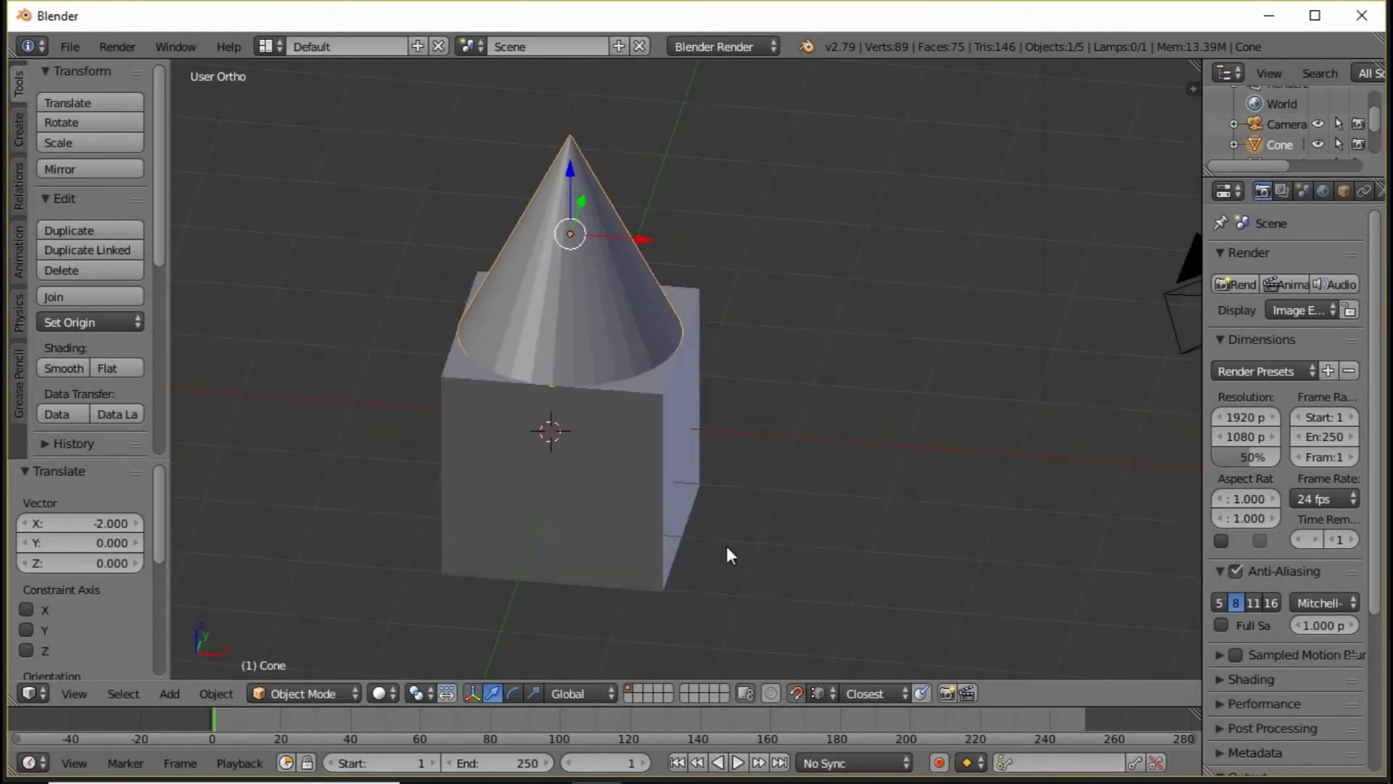
# Enable rotation alignment with the snapping target and try snapping the cone to different upper corners of the cube.
pyautogui.click(924, 695)
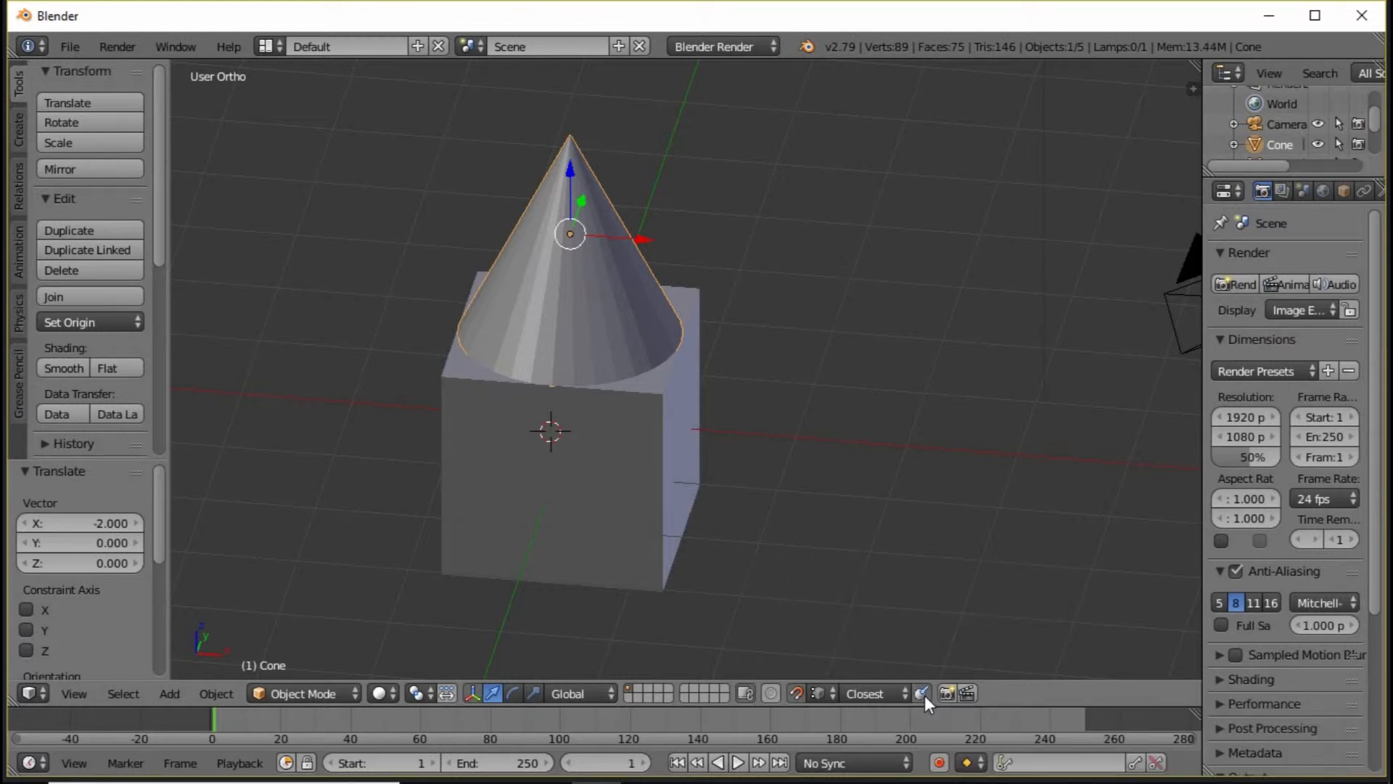
pyautogui.moveTo(815, 554); pyautogui.dragTo(829, 513, button='middle')
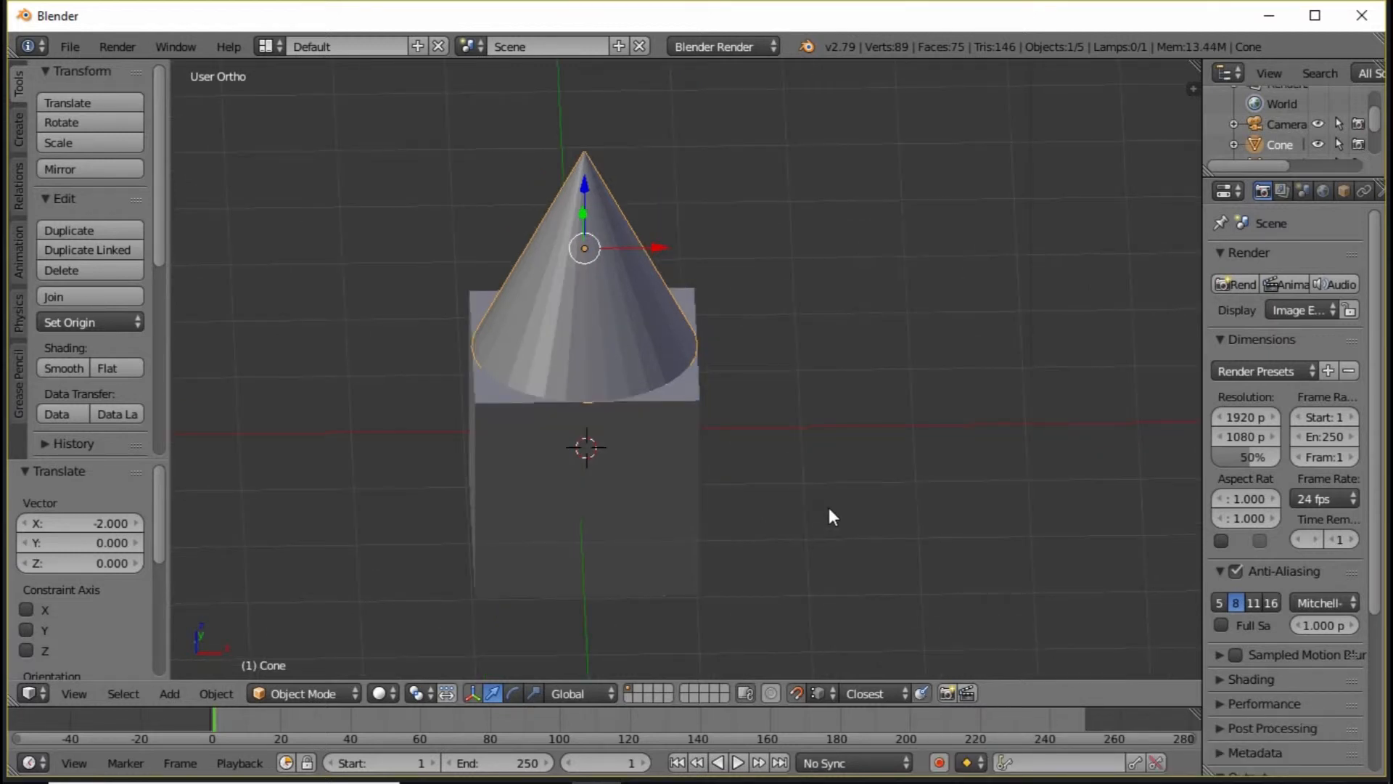
pyautogui.press('g')
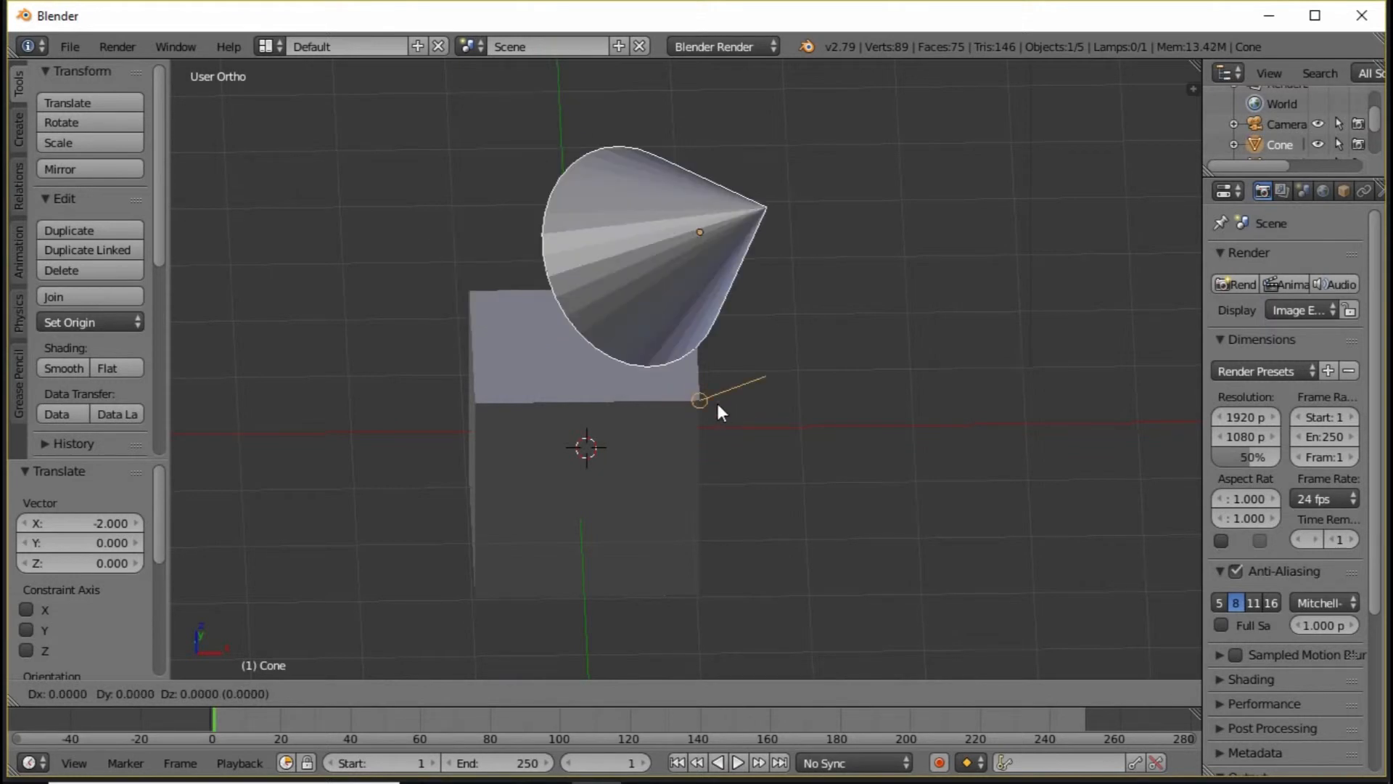
pyautogui.click(482, 303)
pyautogui.moveTo(482, 303); pyautogui.dragTo(635, 437, button='middle')
pyautogui.press('g')
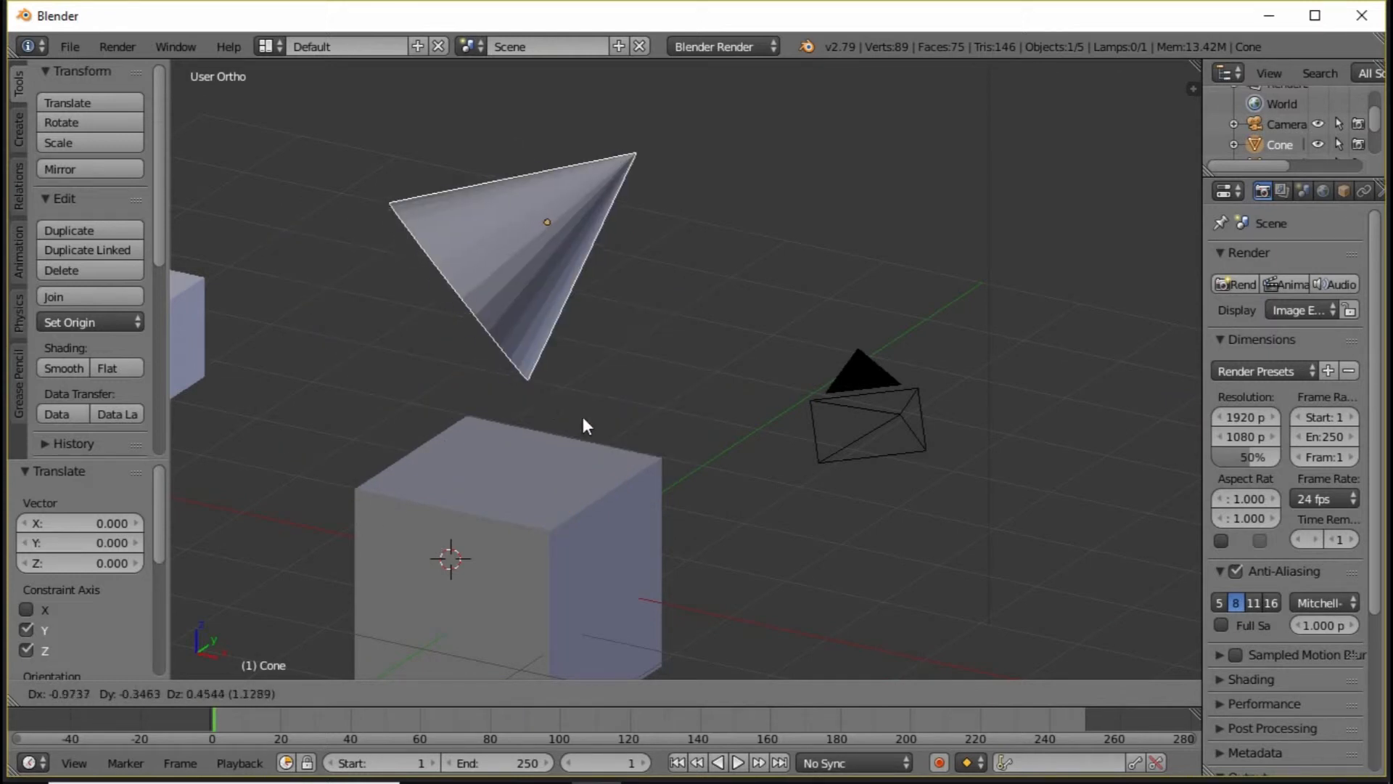
pyautogui.click(673, 459)
# Set the snap element to Edge and try snapping the cone along the cube's upper edges.
pyautogui.click(817, 693)
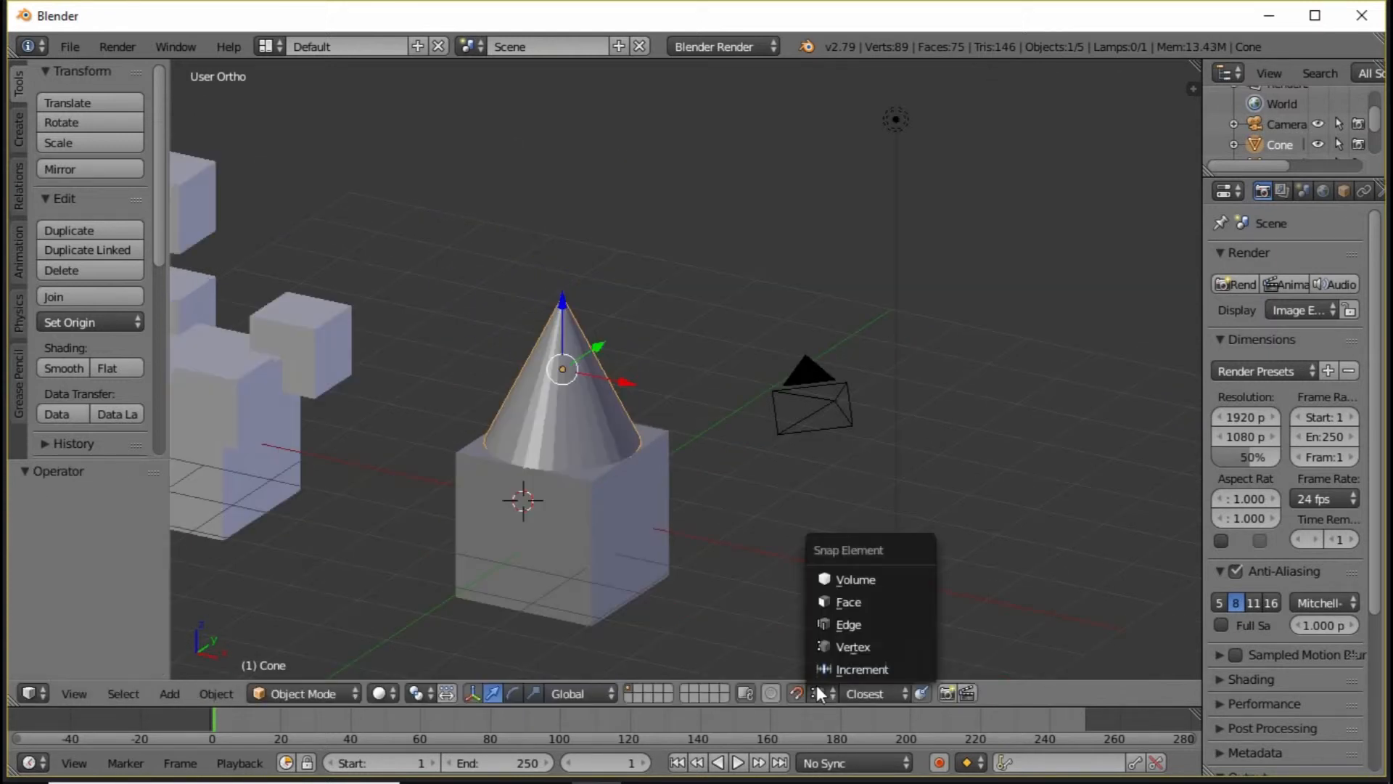
pyautogui.click(842, 624)
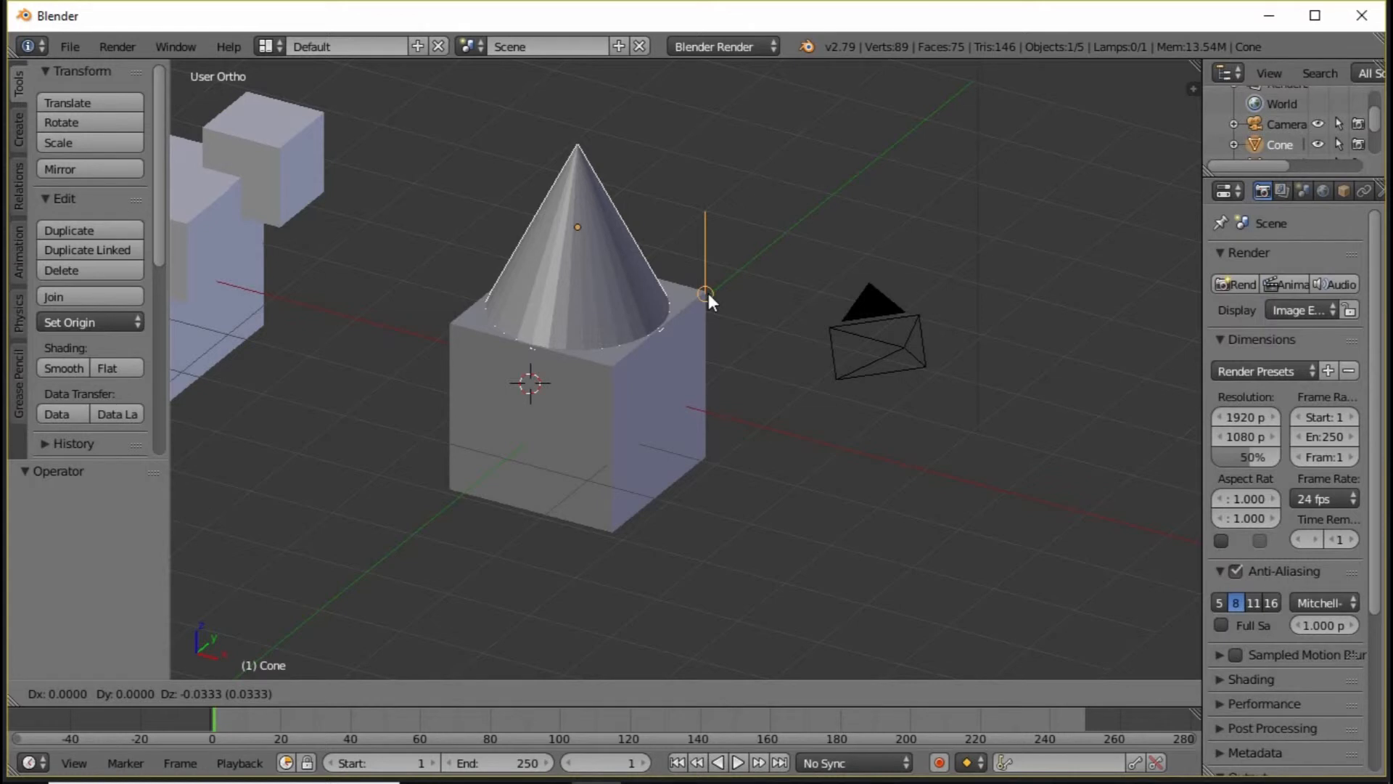
pyautogui.rightClick(708, 293)
pyautogui.press('g')
pyautogui.press('x')
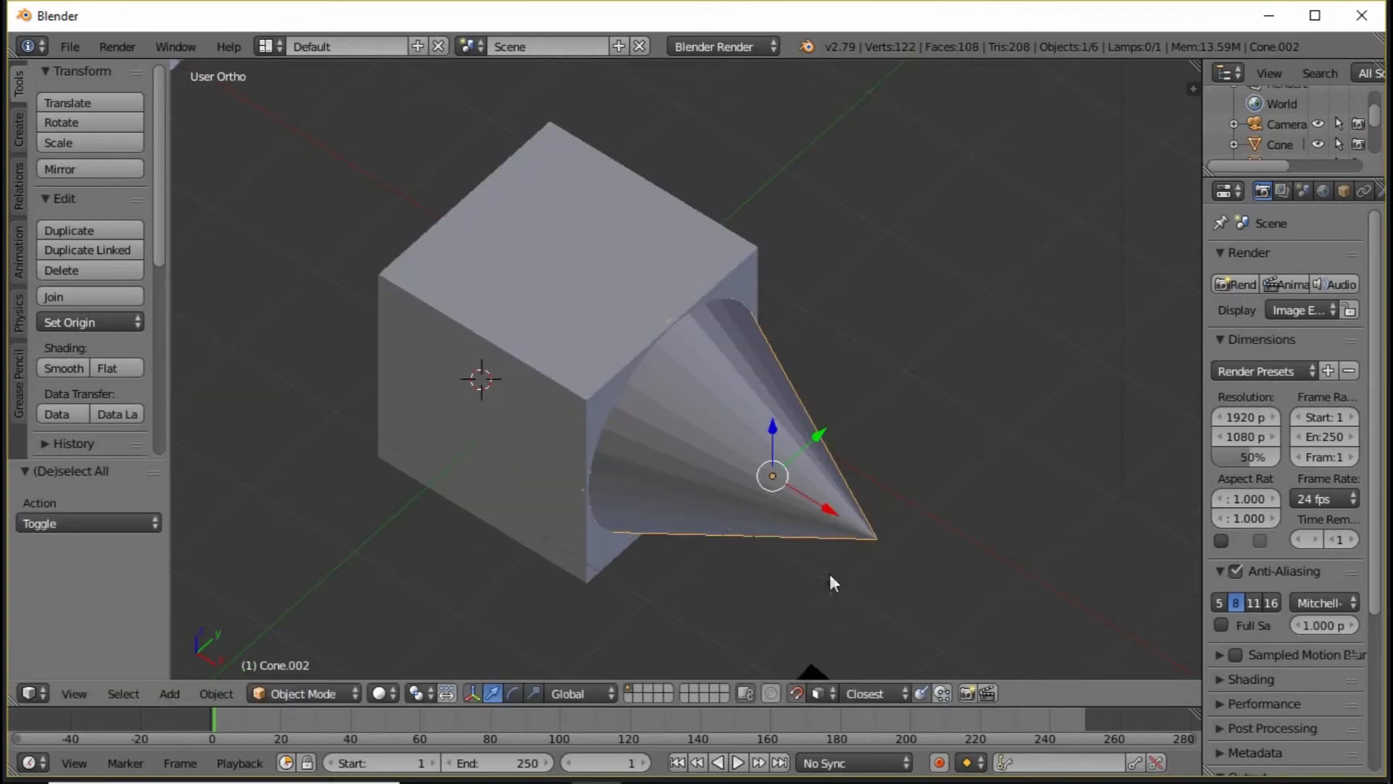
# Snap the selected cone copy upright onto the cube's top face, aligned with that face.
pyautogui.press('g')
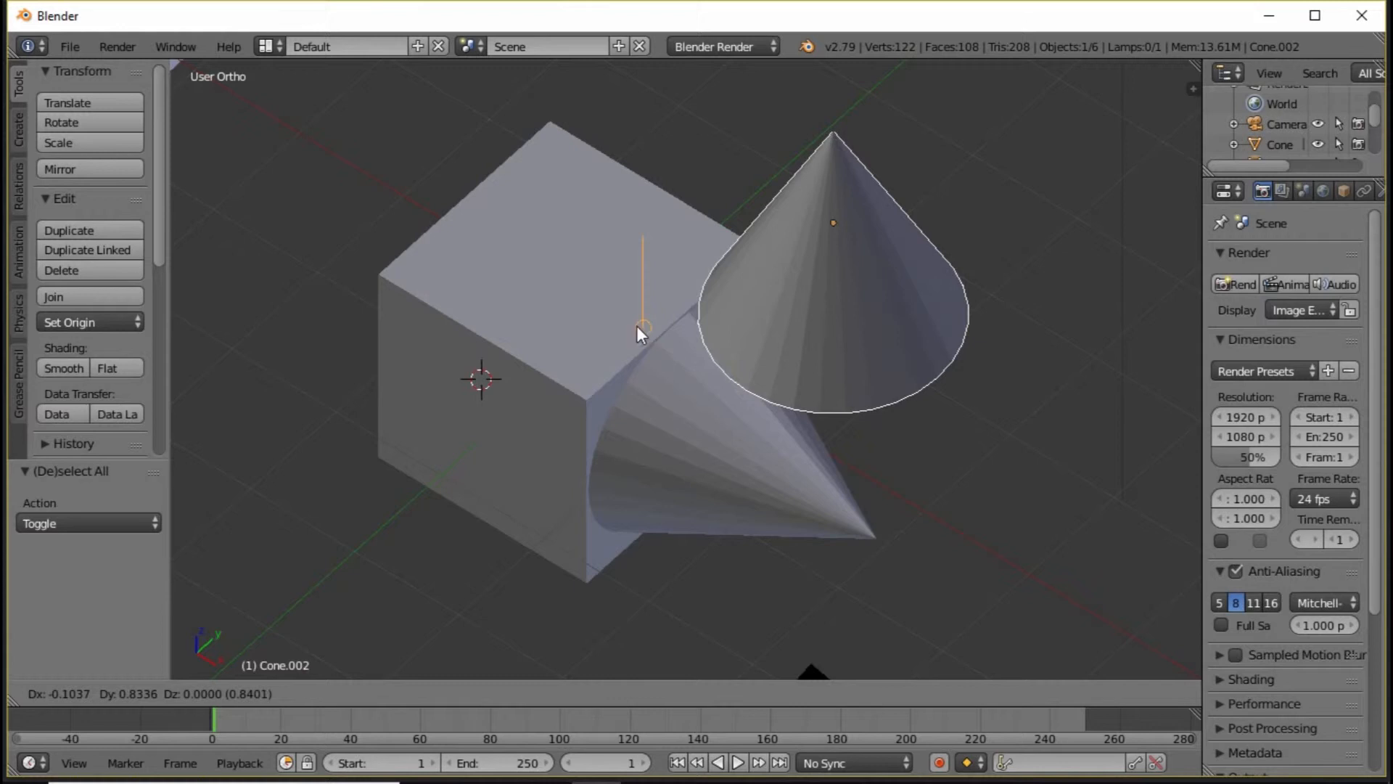
pyautogui.click(385, 271)
pyautogui.scroll(-2, 682, 305)
pyautogui.moveTo(689, 304); pyautogui.dragTo(655, 279, button='middle')
# Set the snap element to Edge and snap the sideways cone onto the cube's near lower edge.
pyautogui.click(824, 693)
pyautogui.click(860, 622)
pyautogui.rightClick(686, 398)
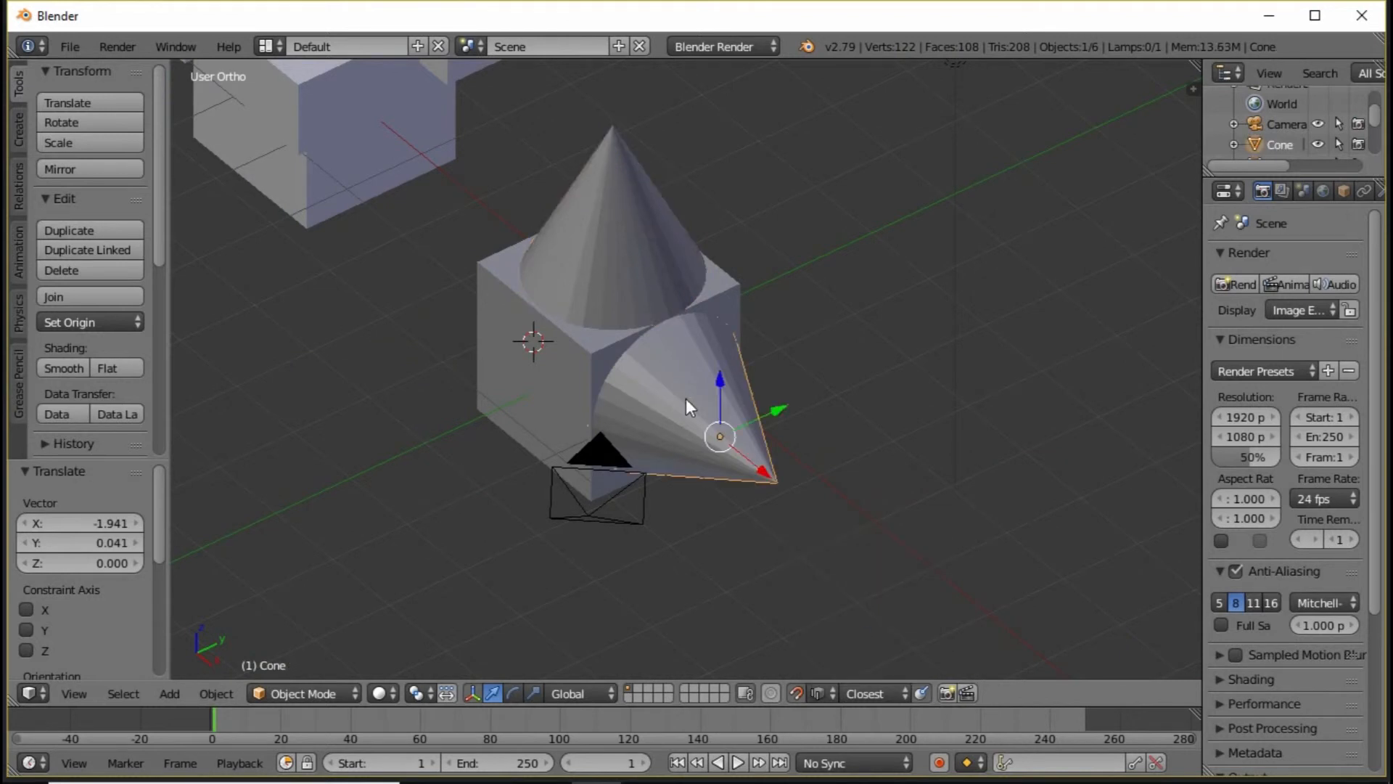
pyautogui.press('g')
pyautogui.click(593, 480)
# Duplicate the cone beside the cube, set the snap element to Vertex and start moving the copy.
pyautogui.hotkey('shift', 'd')
pyautogui.click(908, 474)
pyautogui.click(824, 693)
pyautogui.click(844, 642)
pyautogui.press('g')
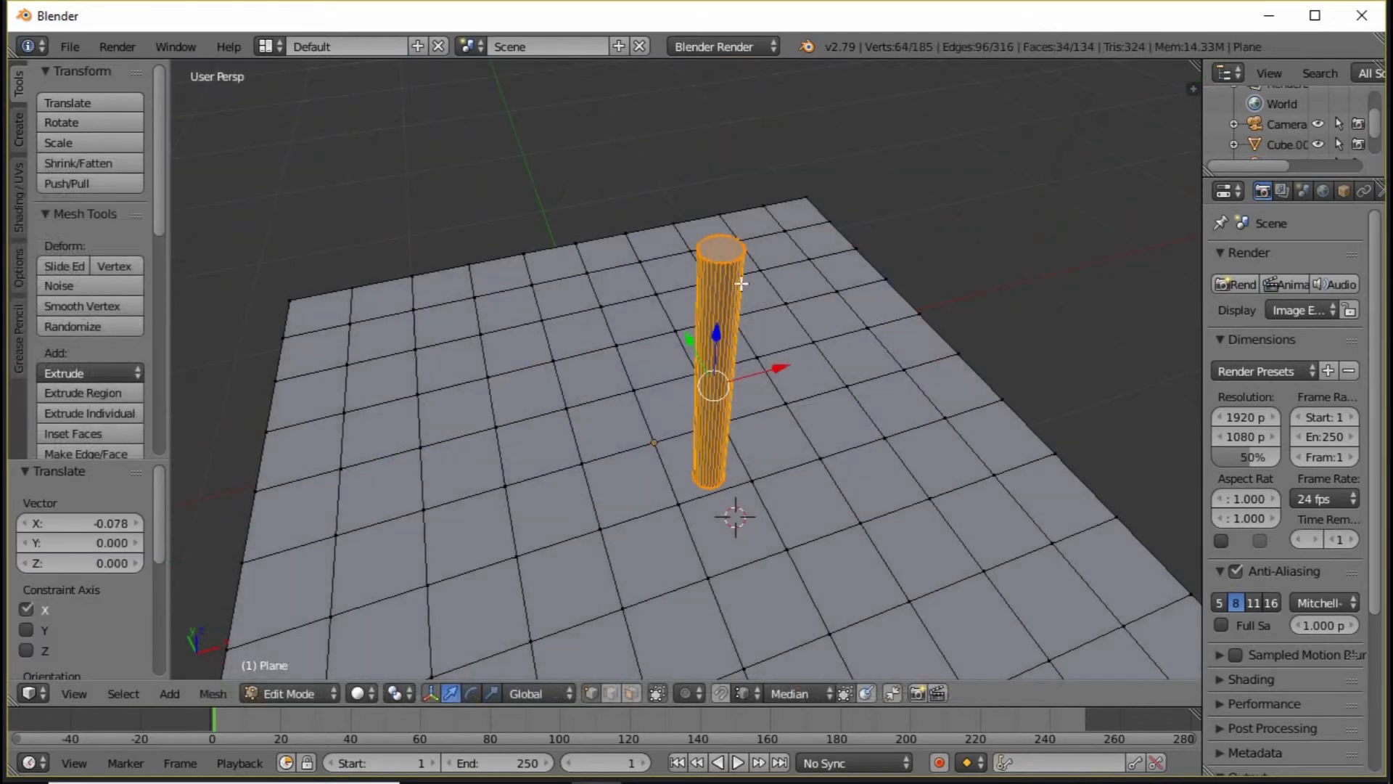
# Enable snapping in Edit Mode with the Vertex element and try moving the cylinder onto one of the plane's grid vertices.
pyautogui.moveTo(741, 283); pyautogui.dragTo(727, 258, button='middle')
pyautogui.scroll(1, 727, 257)
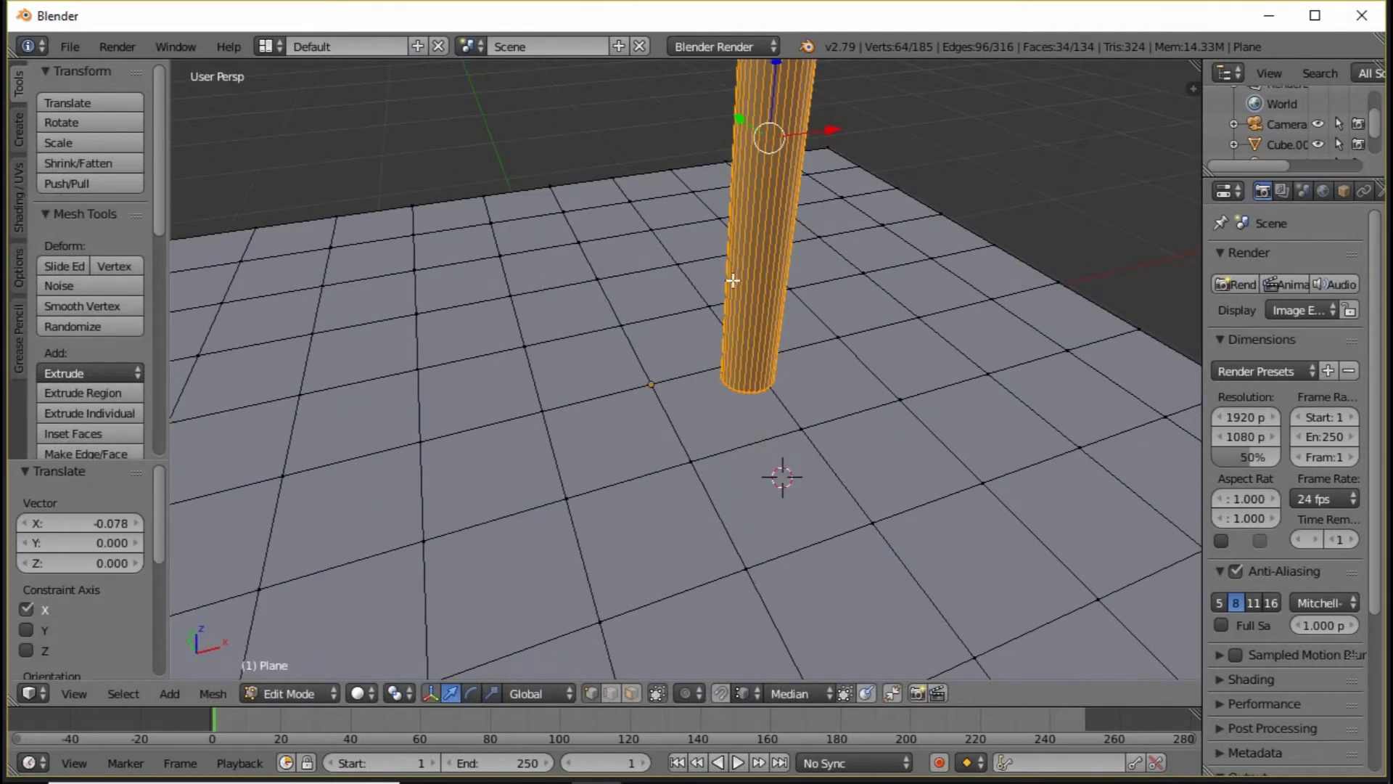
pyautogui.scroll(1, 733, 280)
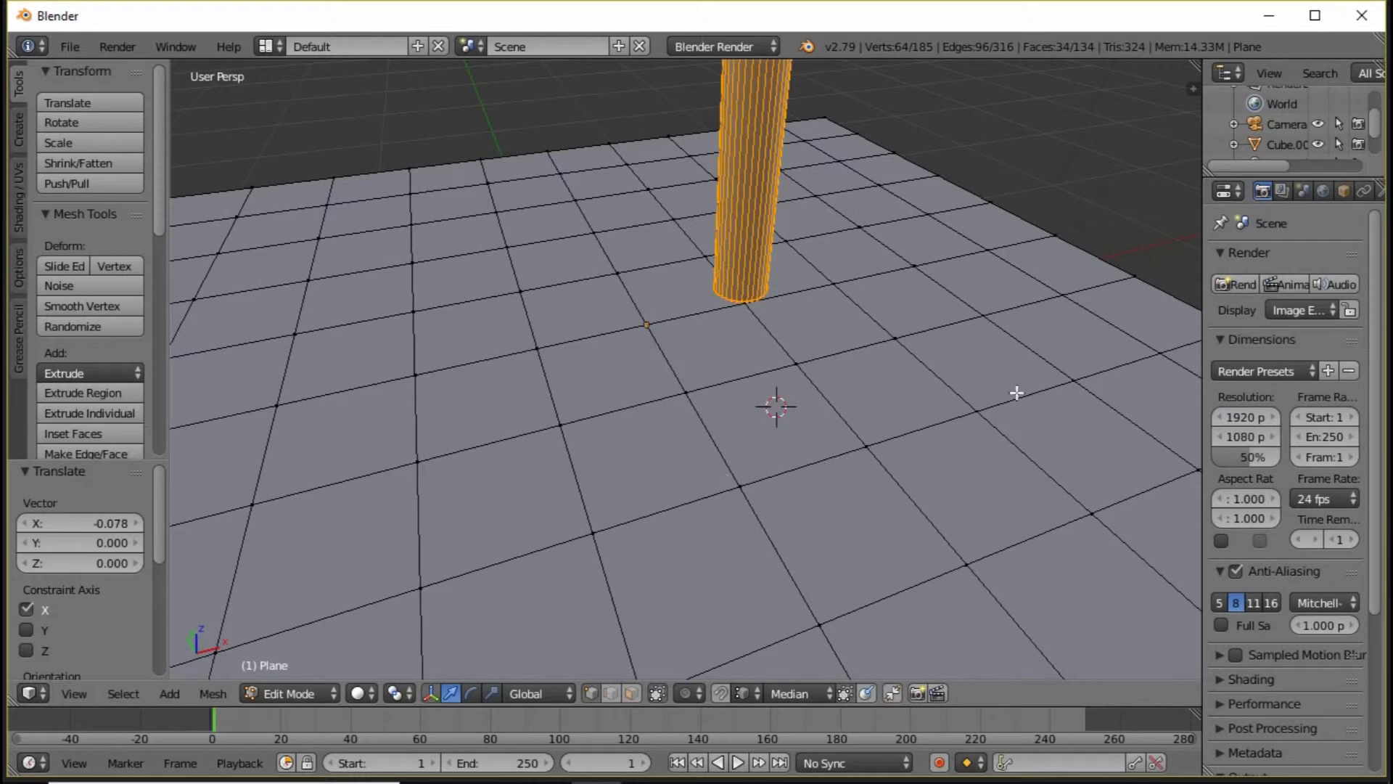
pyautogui.scroll(-2, 556, 396)
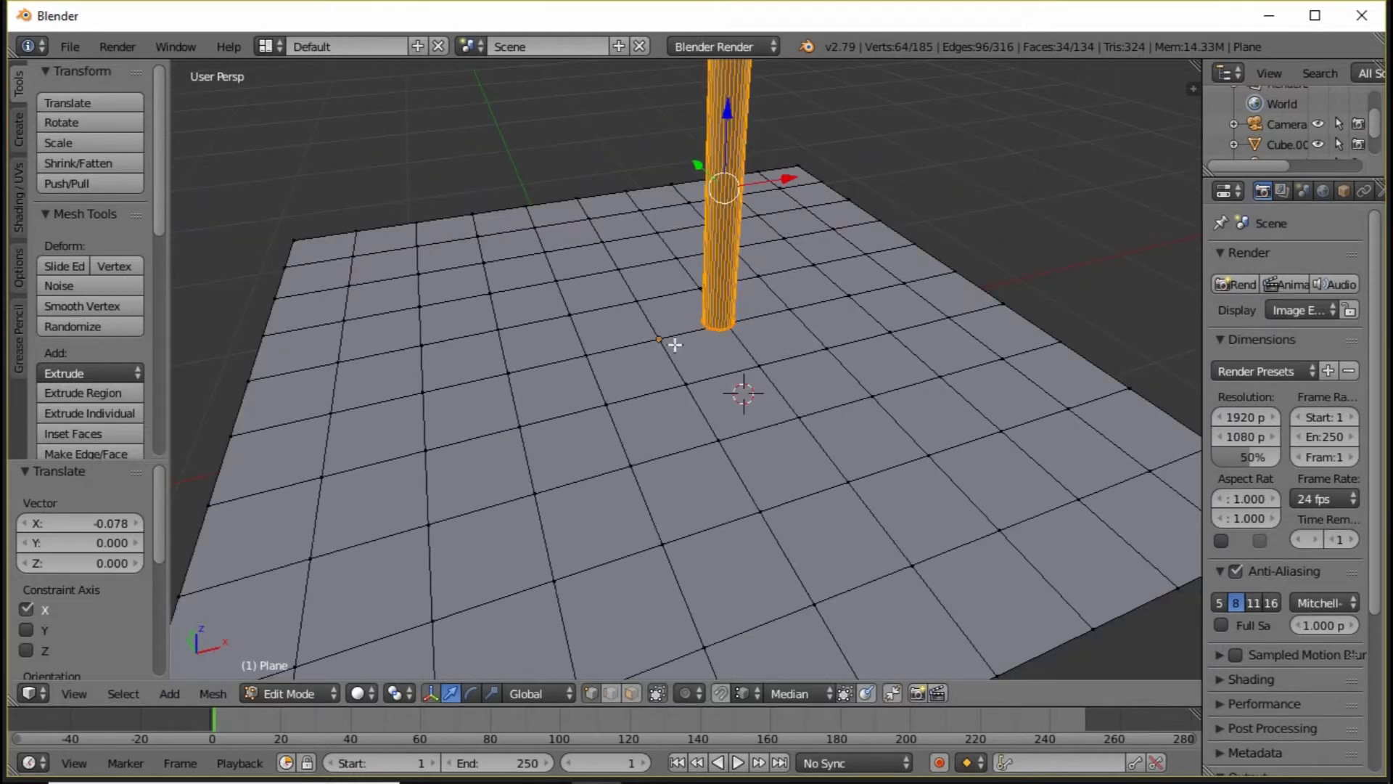
pyautogui.scroll(1, 701, 446)
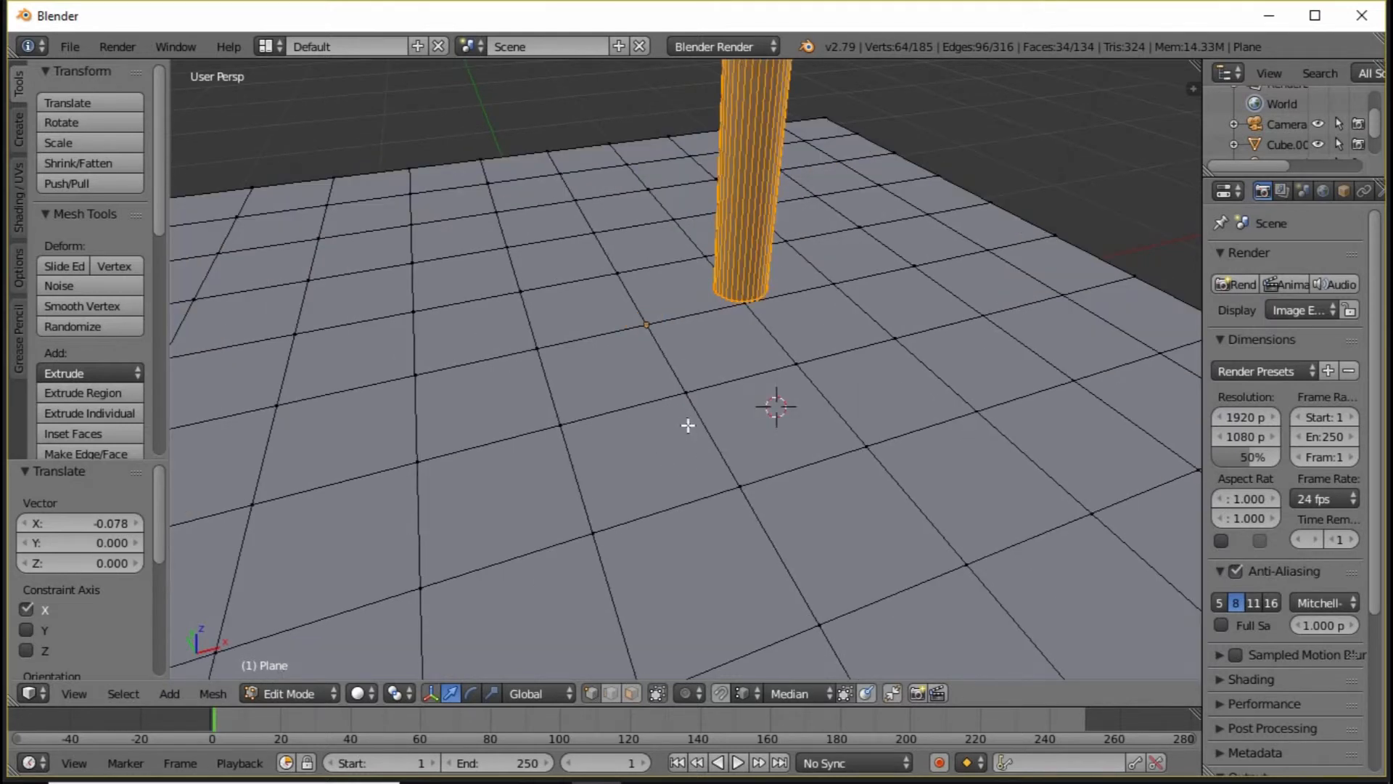
pyautogui.click(721, 693)
pyautogui.click(740, 692)
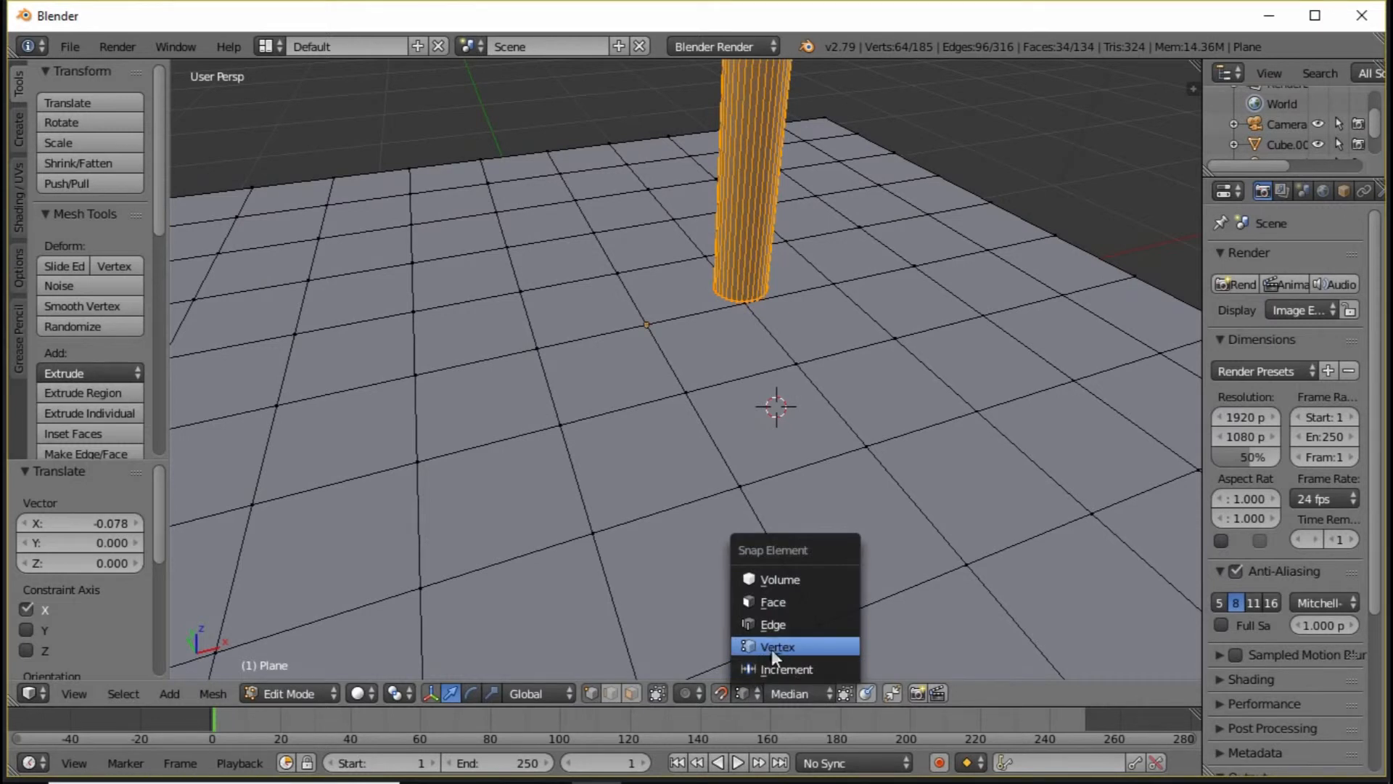
pyautogui.click(772, 648)
pyautogui.press('g')
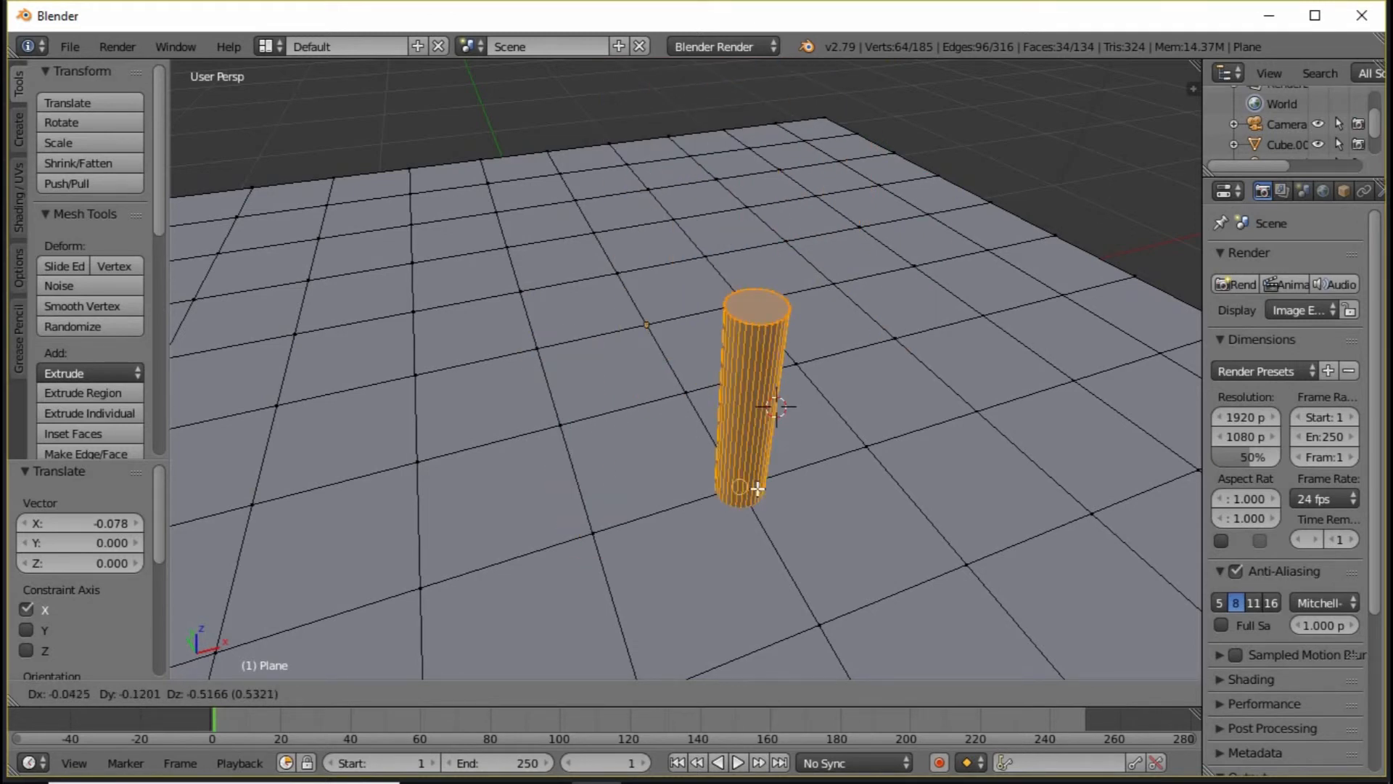
pyautogui.press('Escape')
# Move the linked cylinder to the middle of a plane face by marking the face's corner vertices as snap points.
pyautogui.hotkey('ctrl', 'l')
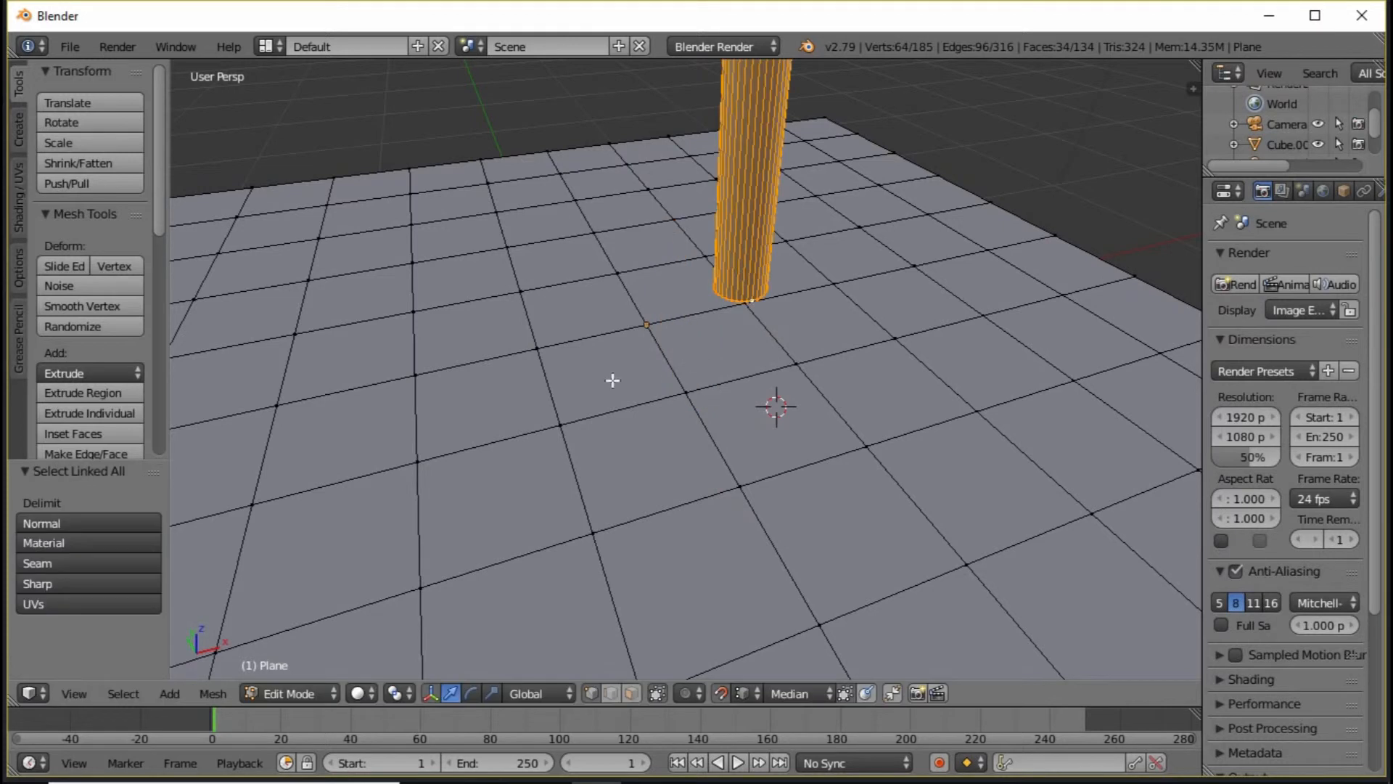
pyautogui.scroll(3, 619, 404)
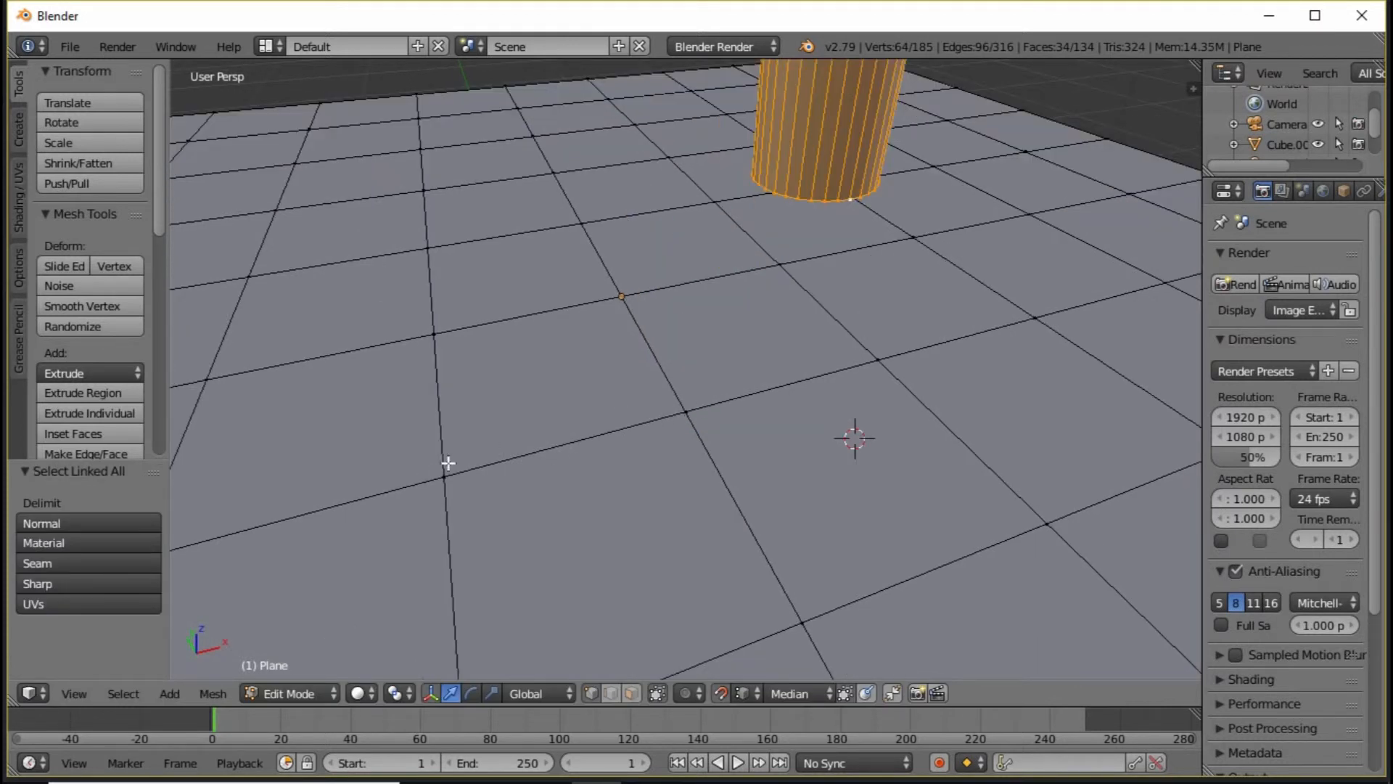
pyautogui.scroll(-3, 491, 432)
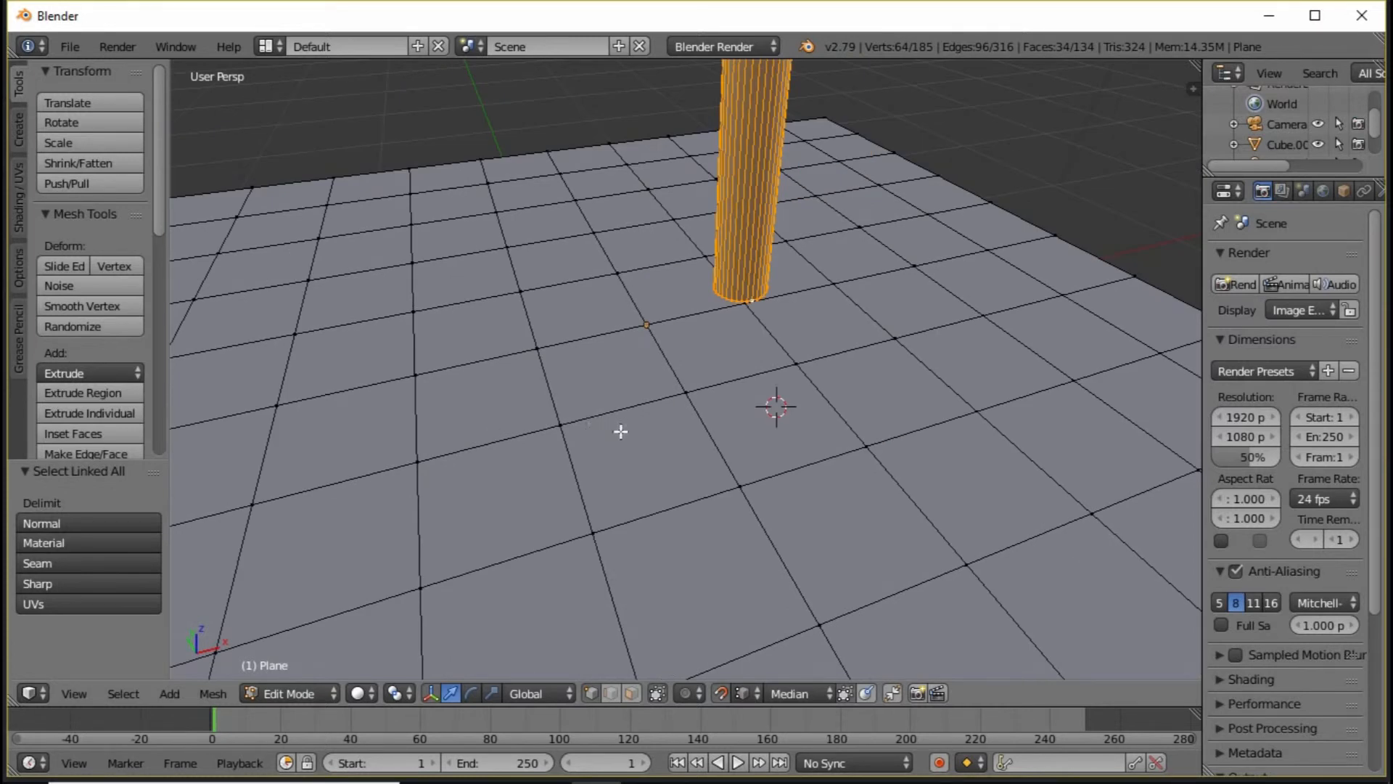
pyautogui.press('g')
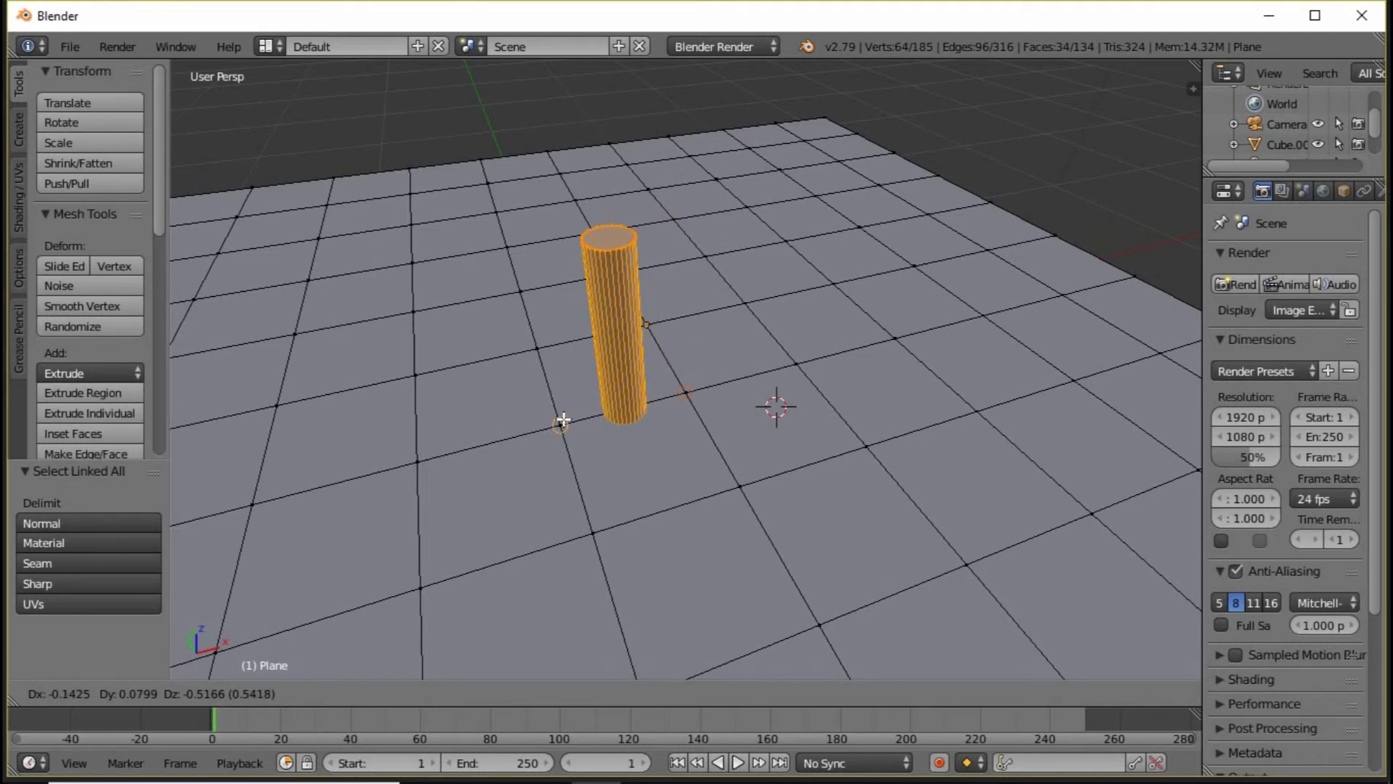
pyautogui.press('a')
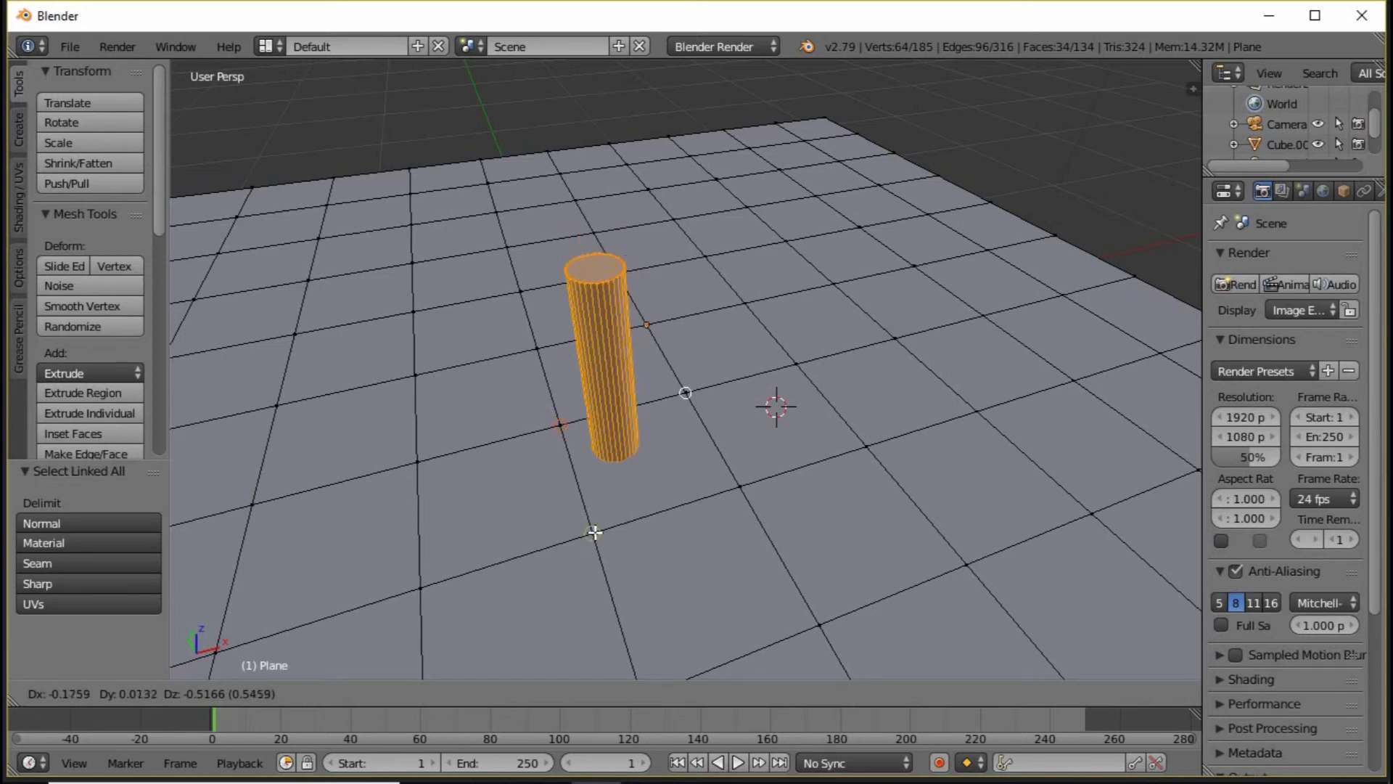
pyautogui.press('a')
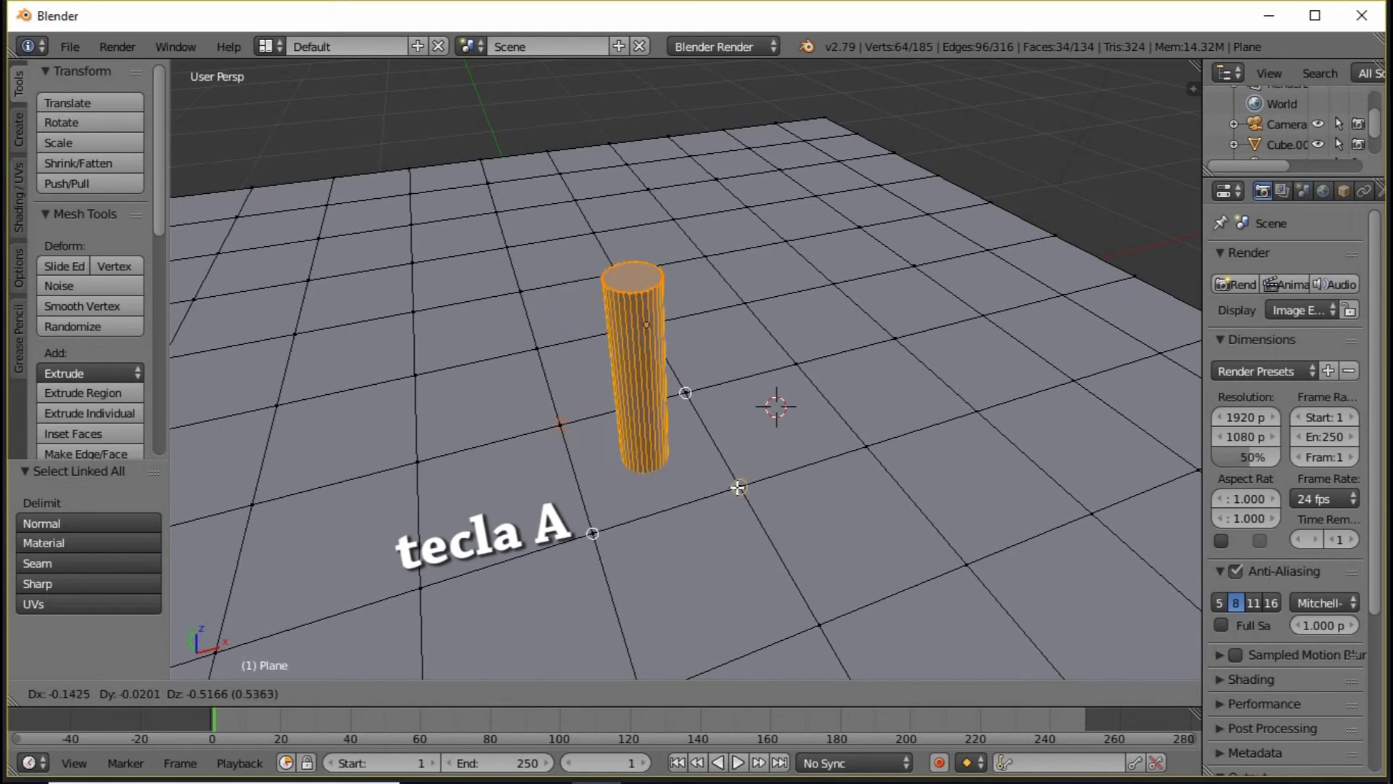
pyautogui.press('a')
pyautogui.click(664, 468)
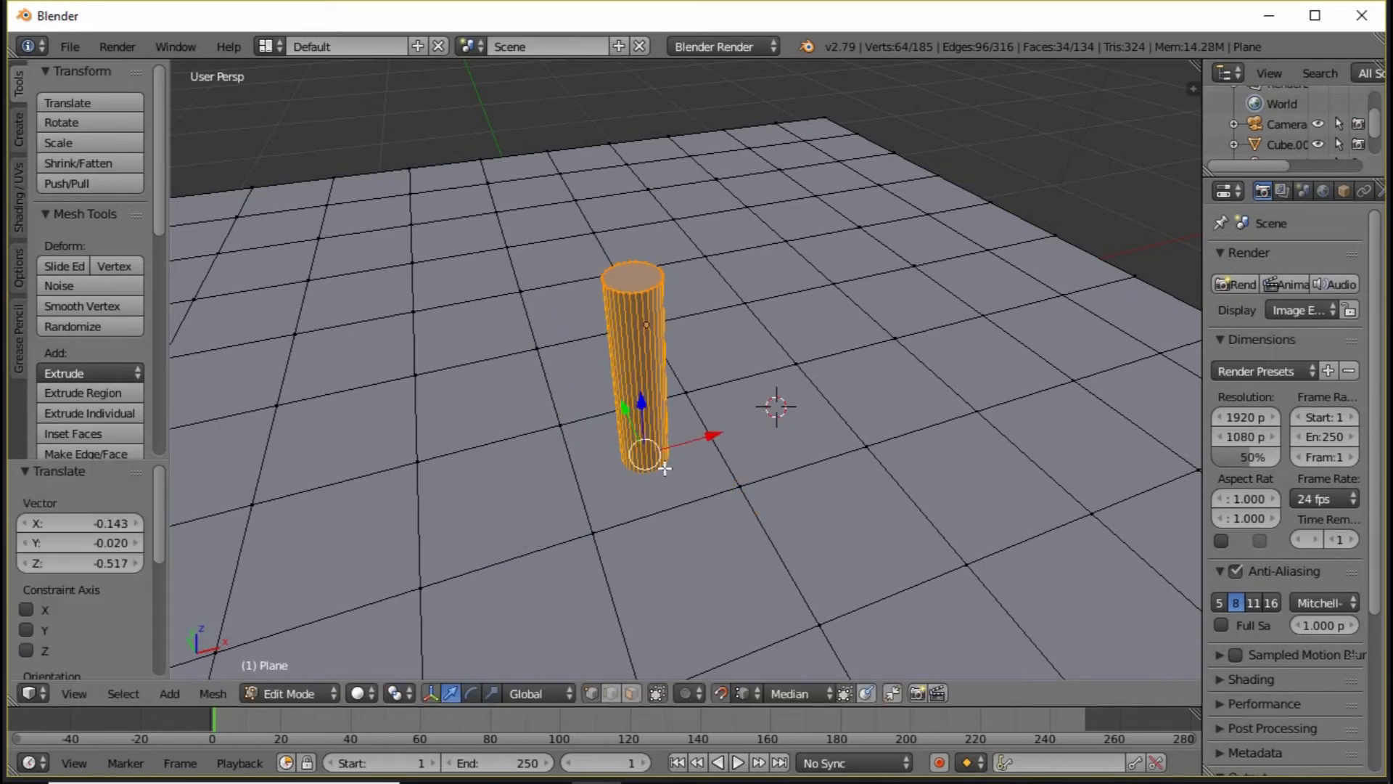
pyautogui.moveTo(671, 457); pyautogui.dragTo(707, 430, button='middle')
pyautogui.press('KP_5')
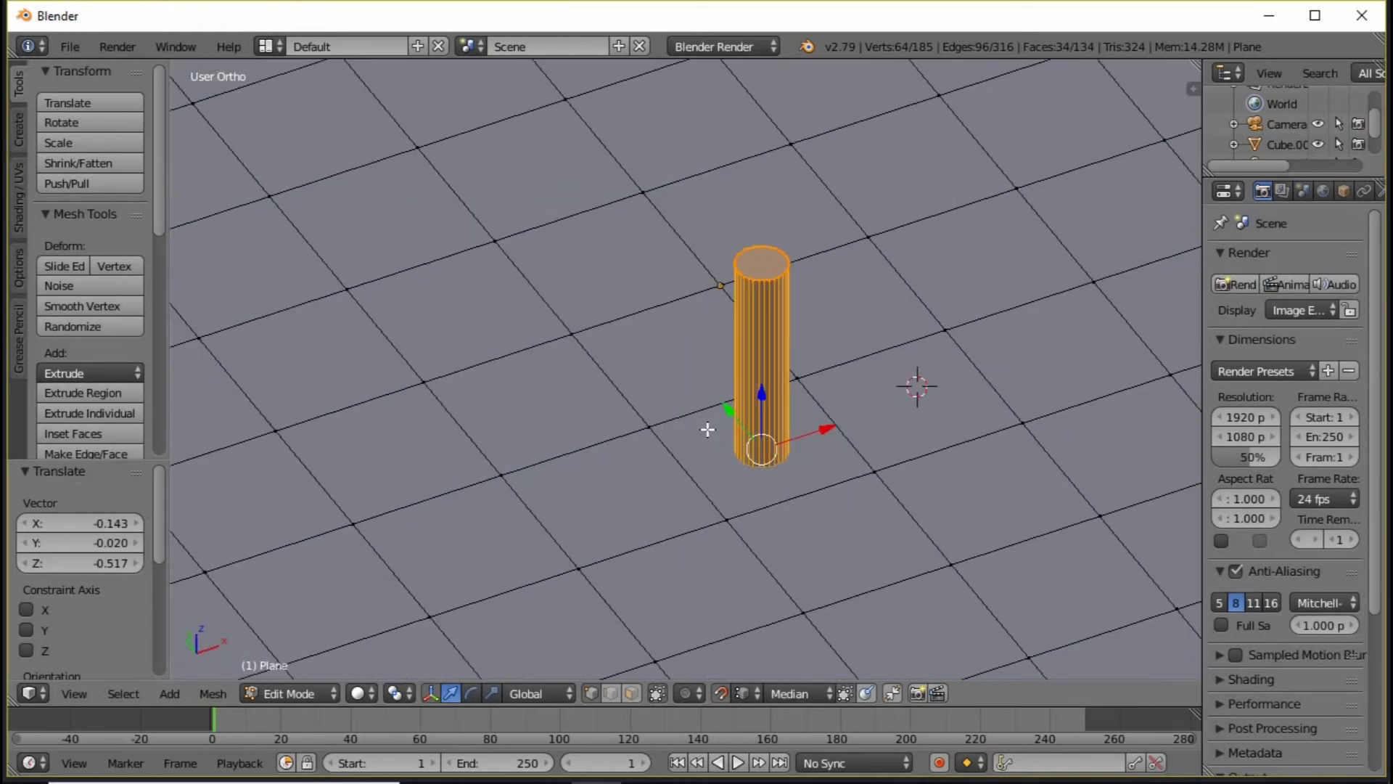
pyautogui.scroll(1, 709, 432)
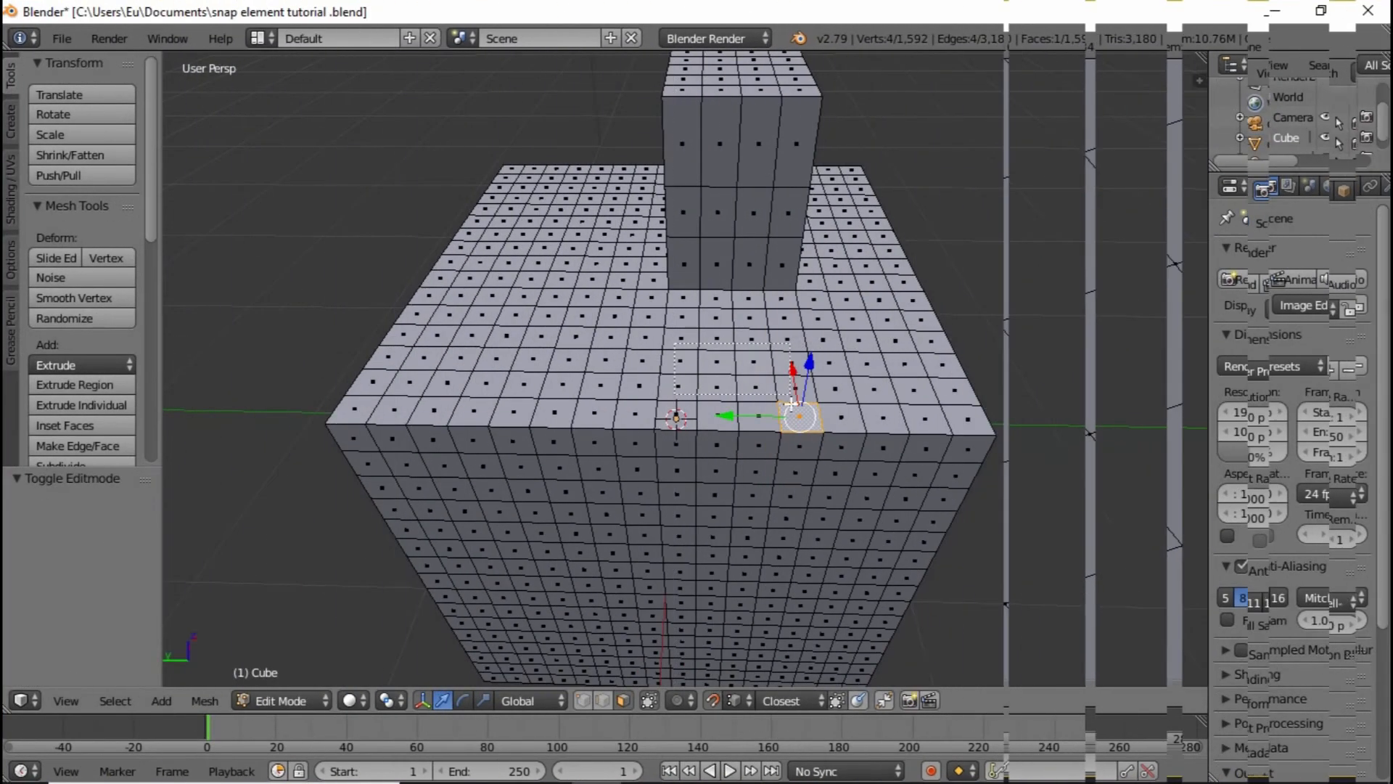
# Delete the faces around the cube's upper front edge in front of the column to cut an opening.
pyautogui.moveTo(631, 330); pyautogui.dragTo(759, 497)
pyautogui.press('x')
pyautogui.press('x')
pyautogui.click(543, 476)
pyautogui.click(740, 700)
pyautogui.hotkey('ctrl', 'z')
pyautogui.hotkey('ctrl', 'z')
pyautogui.hotkey('ctrl', 'z')
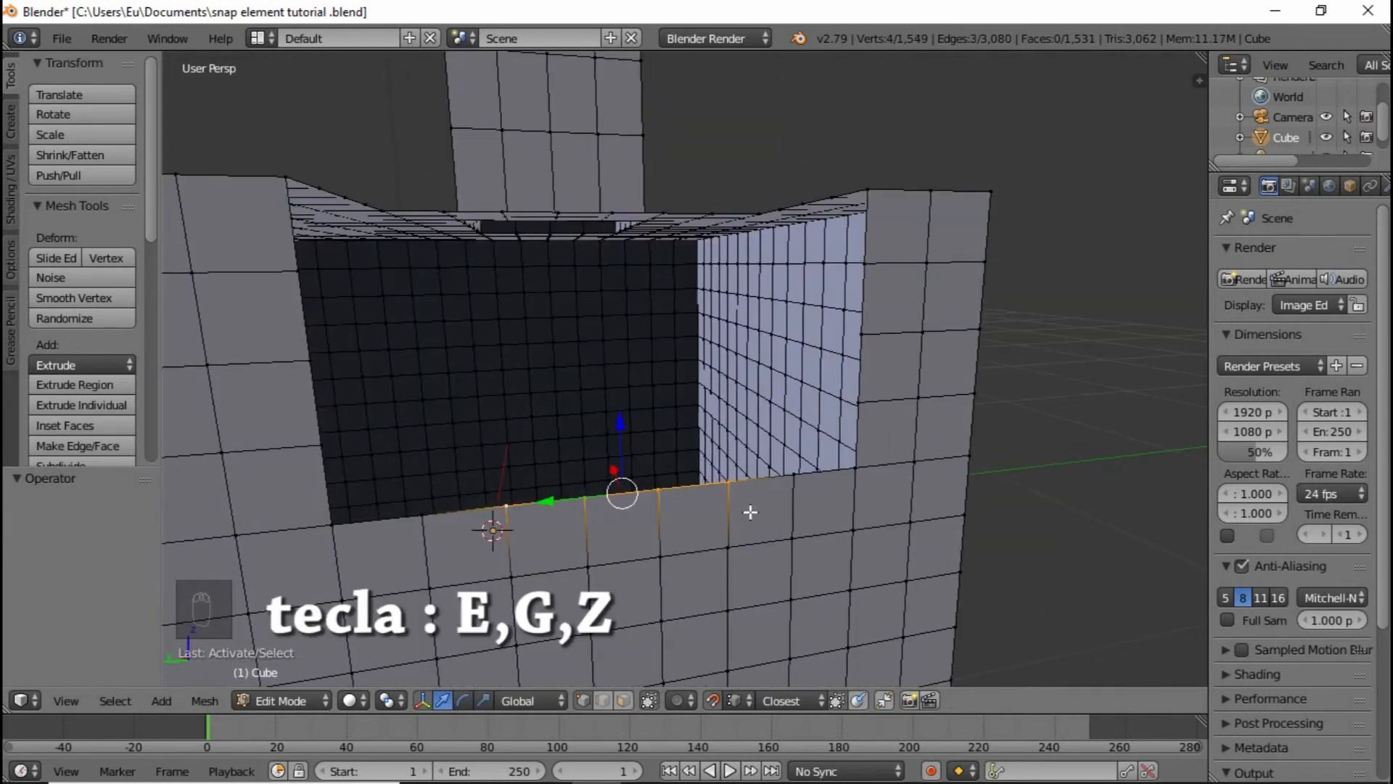
# Extrude the opening's lower rim edges along Z to rebuild the missing front wall.
pyautogui.press('e')
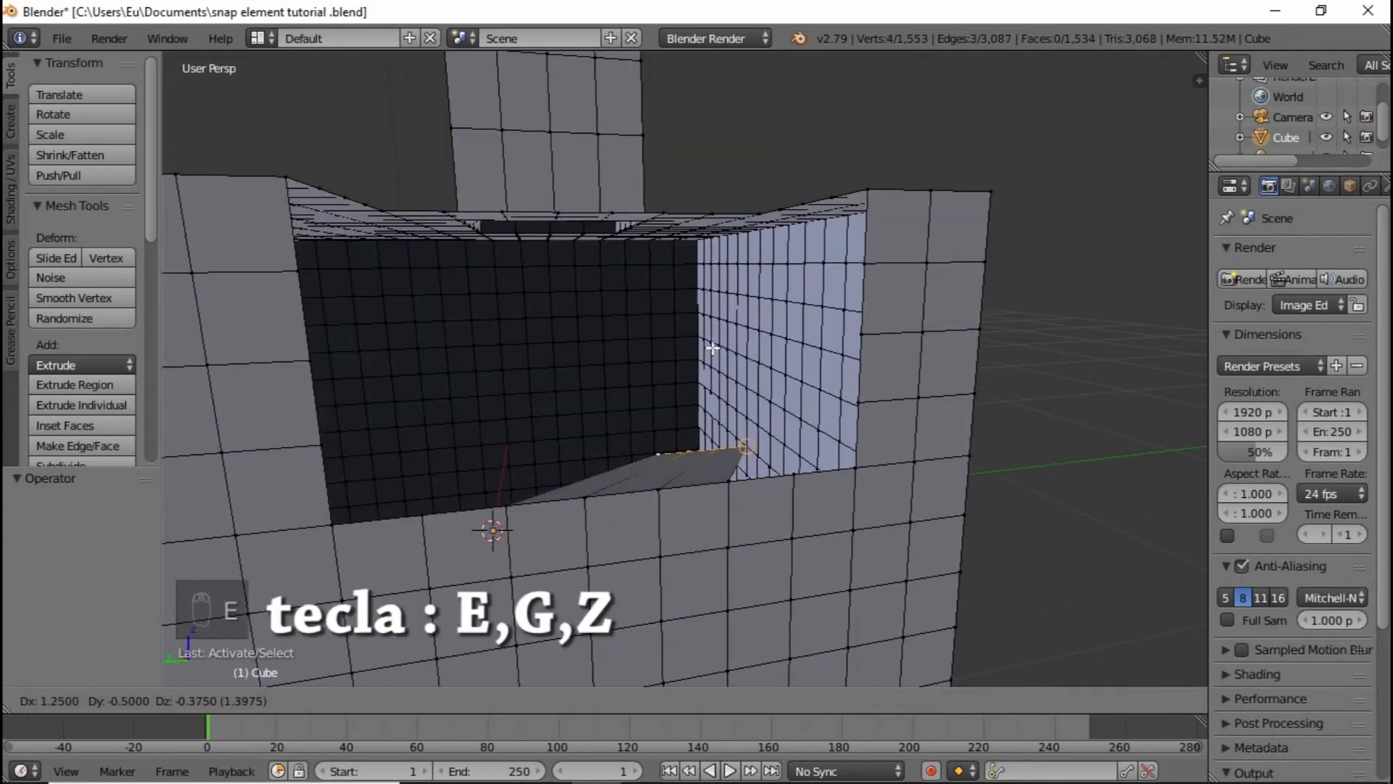
pyautogui.press('z')
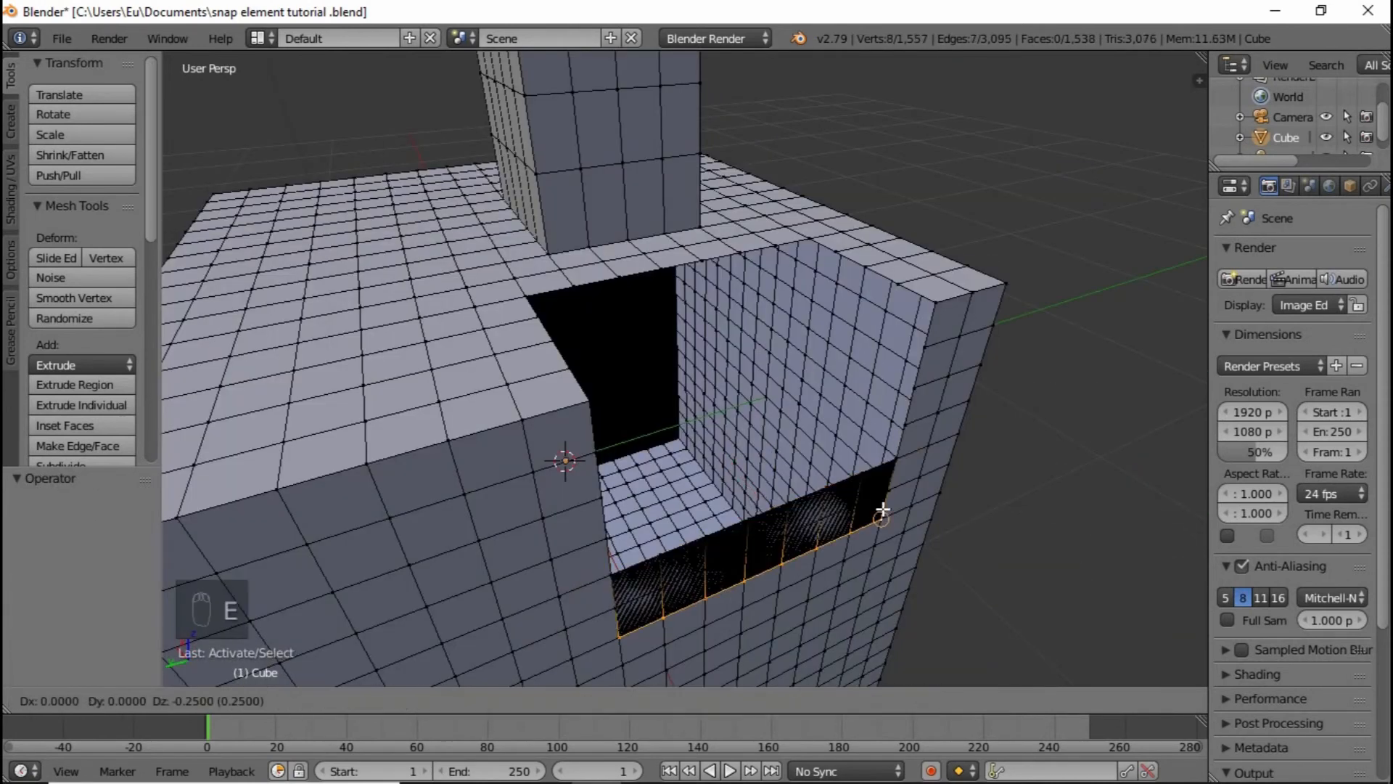
pyautogui.press('e')
pyautogui.press('z')
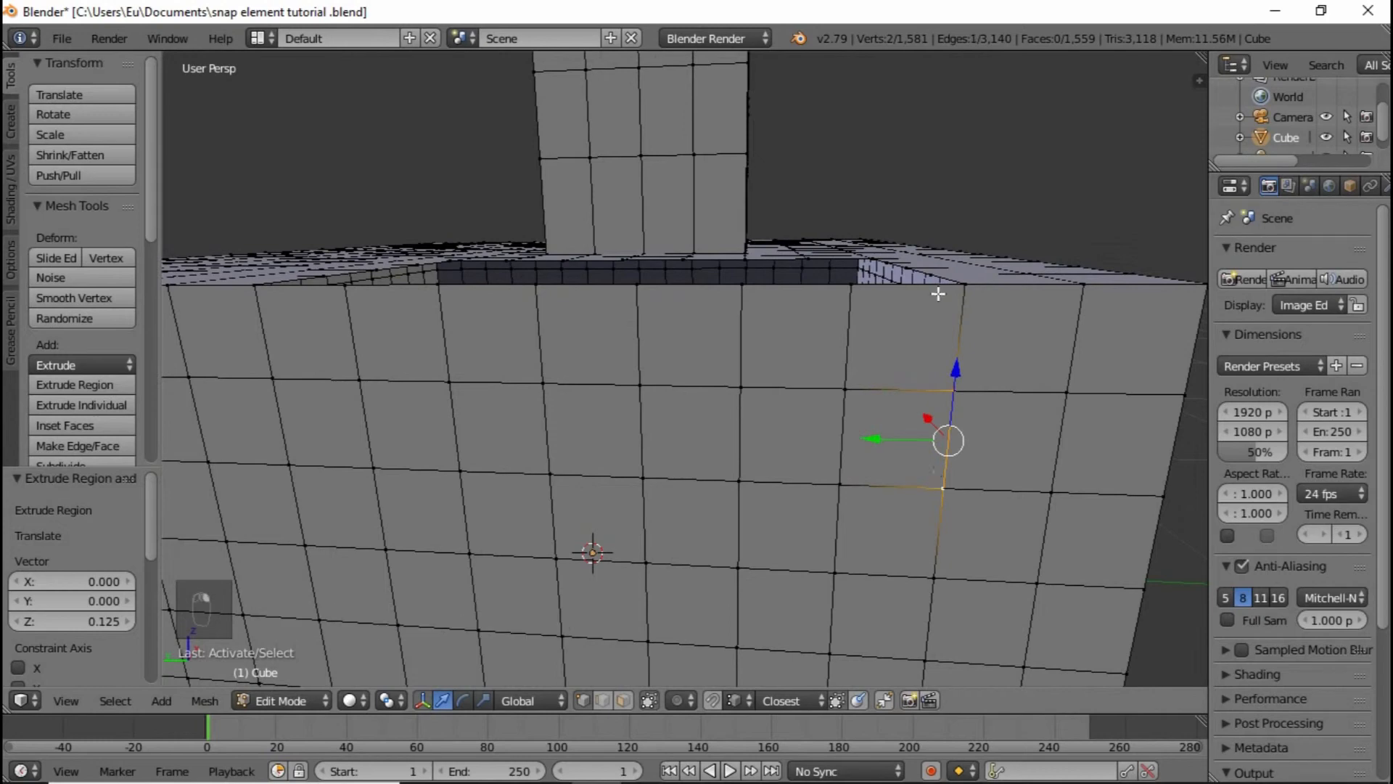
# Add the upper corner vertex to the selection and move the side edge's vertices onto the adjoining wall.
pyautogui.keyDown('shift'); pyautogui.click(938, 294); pyautogui.keyUp('shift')
pyautogui.press('g')
pyautogui.click(920, 326)
# Select the cube's whole mesh and apply Remove Doubles.
pyautogui.press('a')
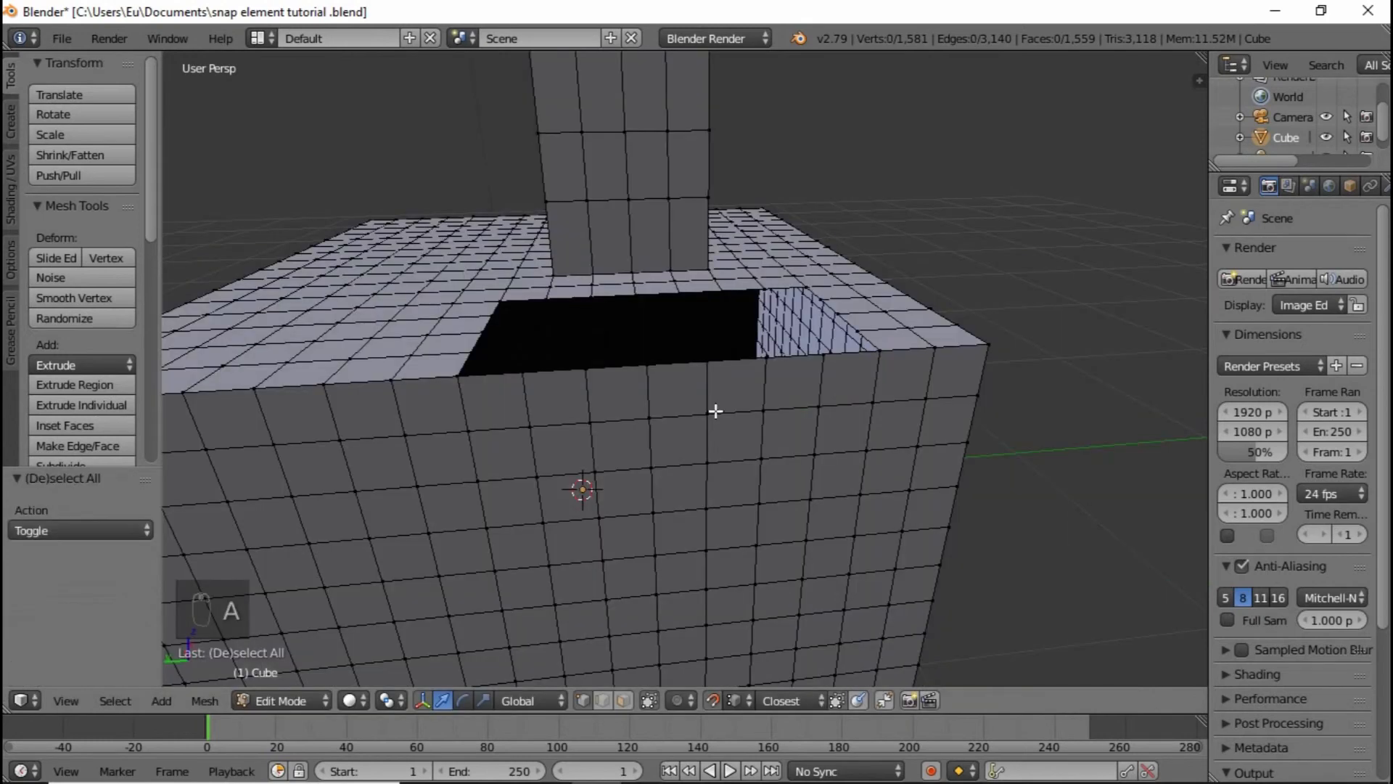
pyautogui.press('a')
pyautogui.hotkey('ctrl', 'z')
pyautogui.press('w')
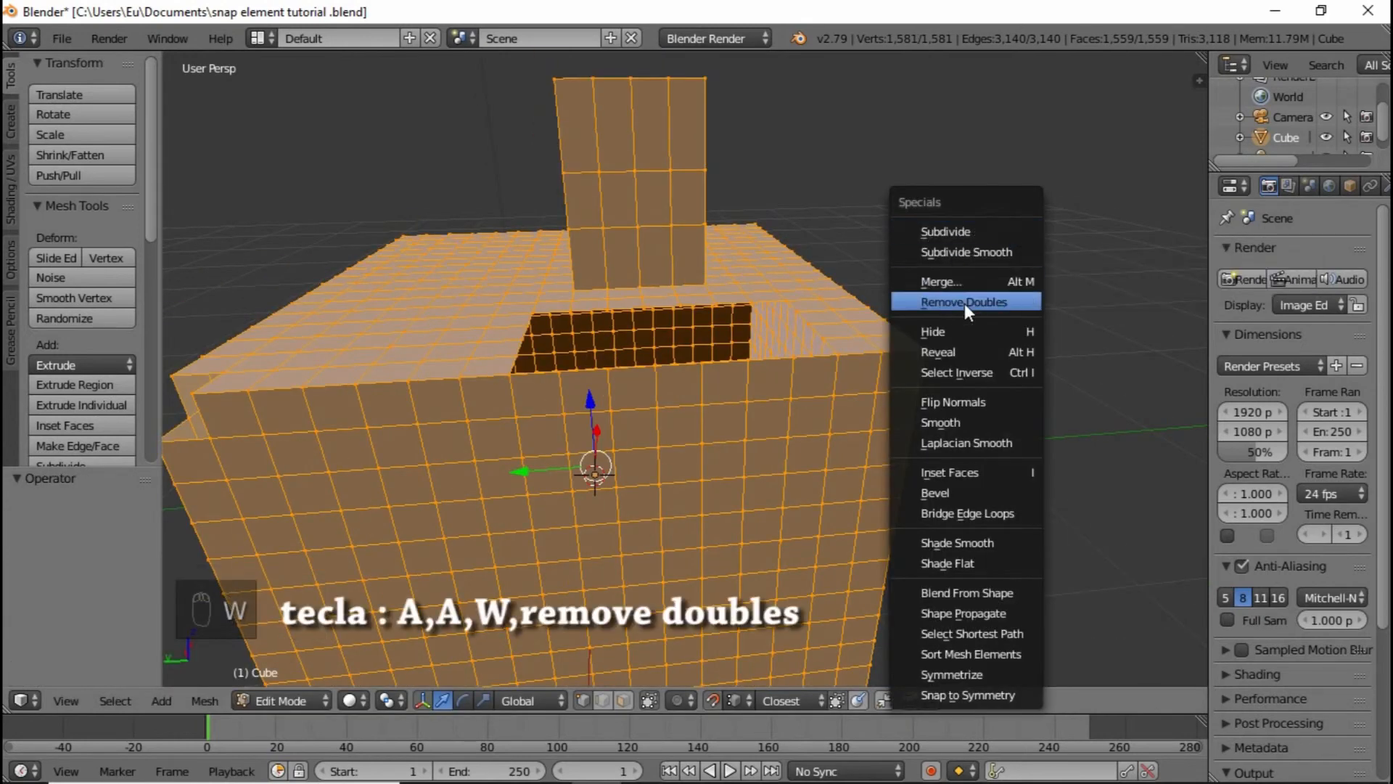
pyautogui.click(989, 302)
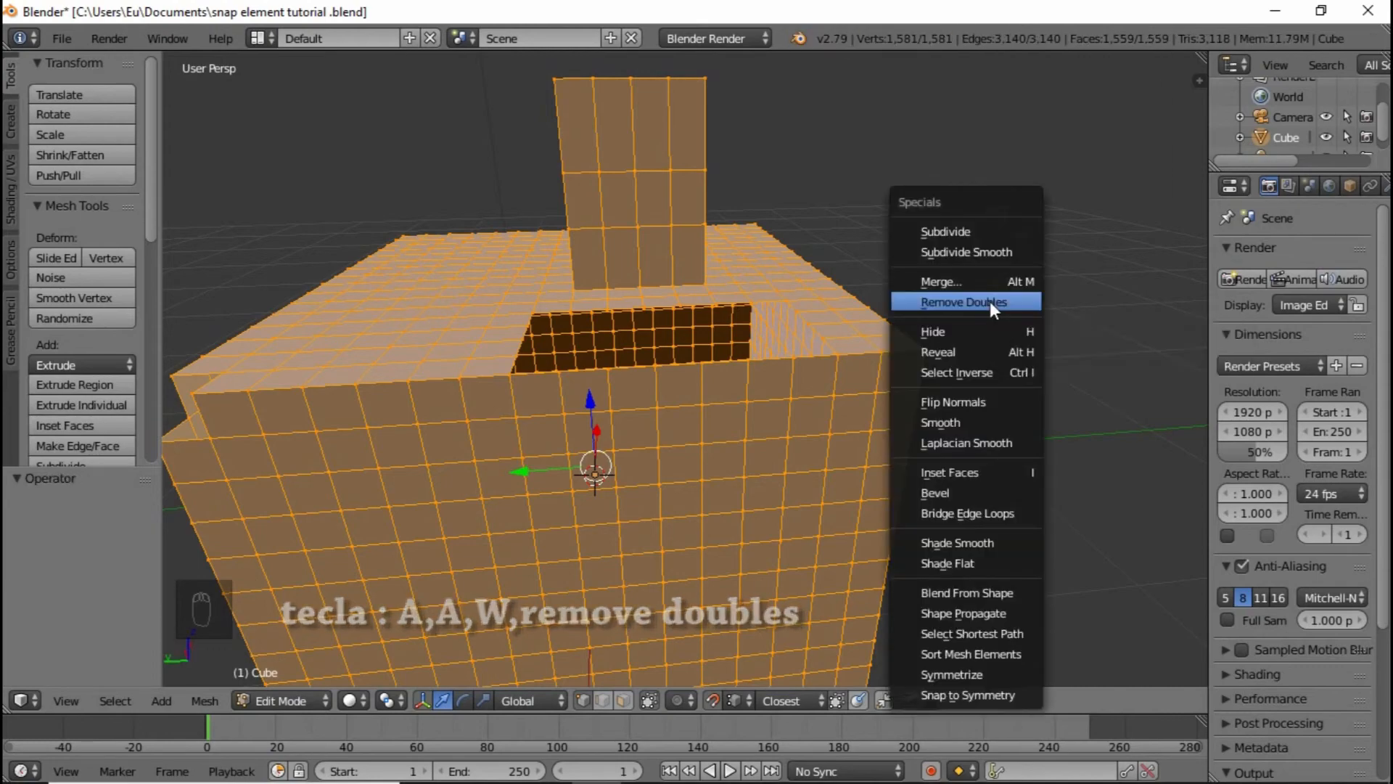
pyautogui.click(992, 302)
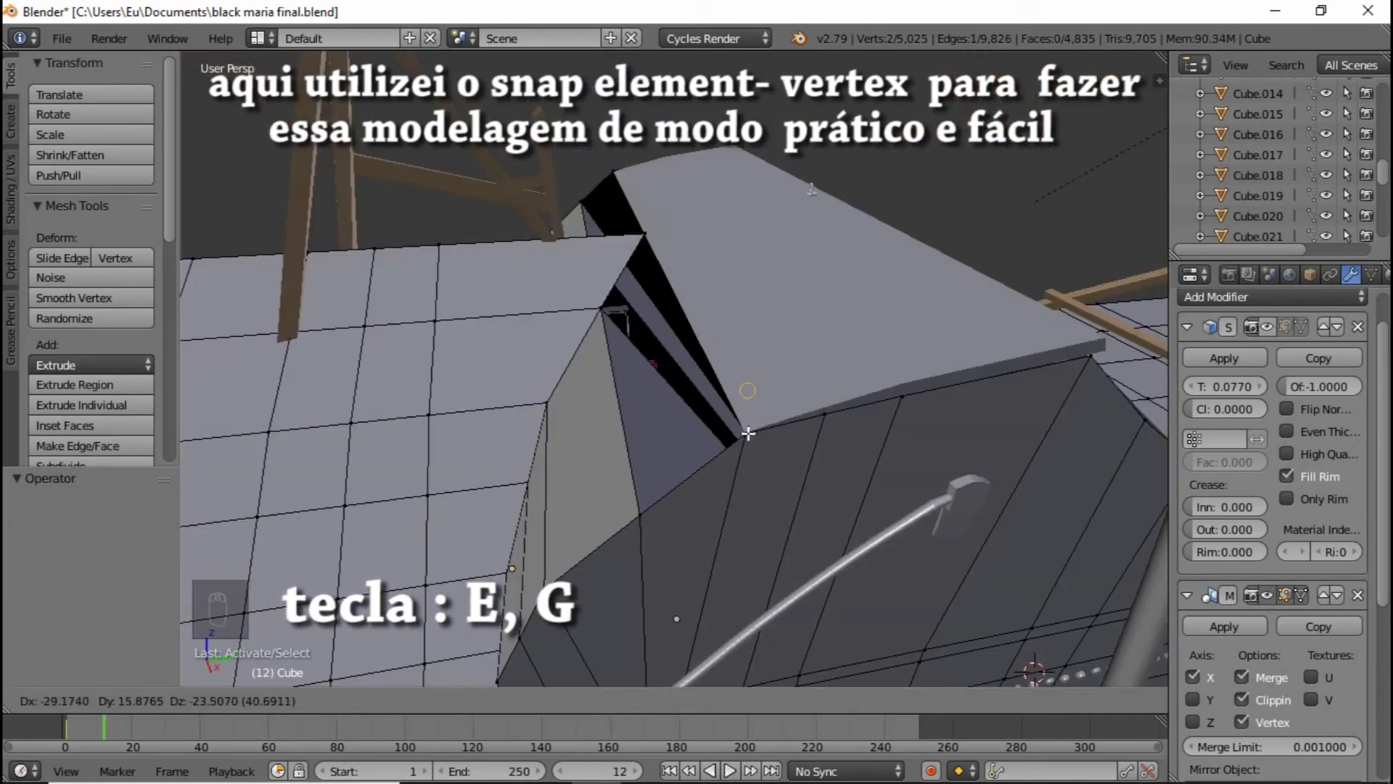
# Extrude and snap the edge beside the raised roof to neighbouring vertices to close the gap, and open Specials for the whole mesh.
pyautogui.click(747, 435)
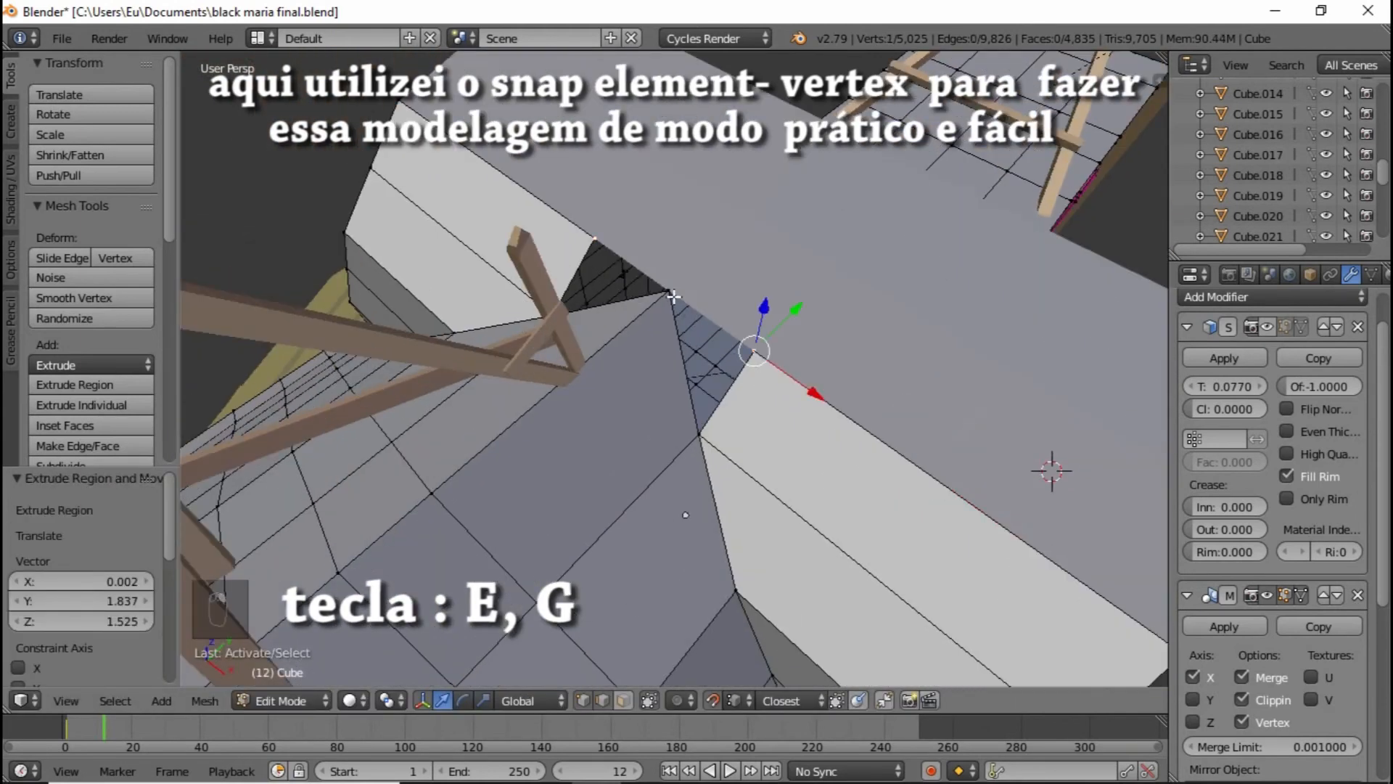
pyautogui.press('g')
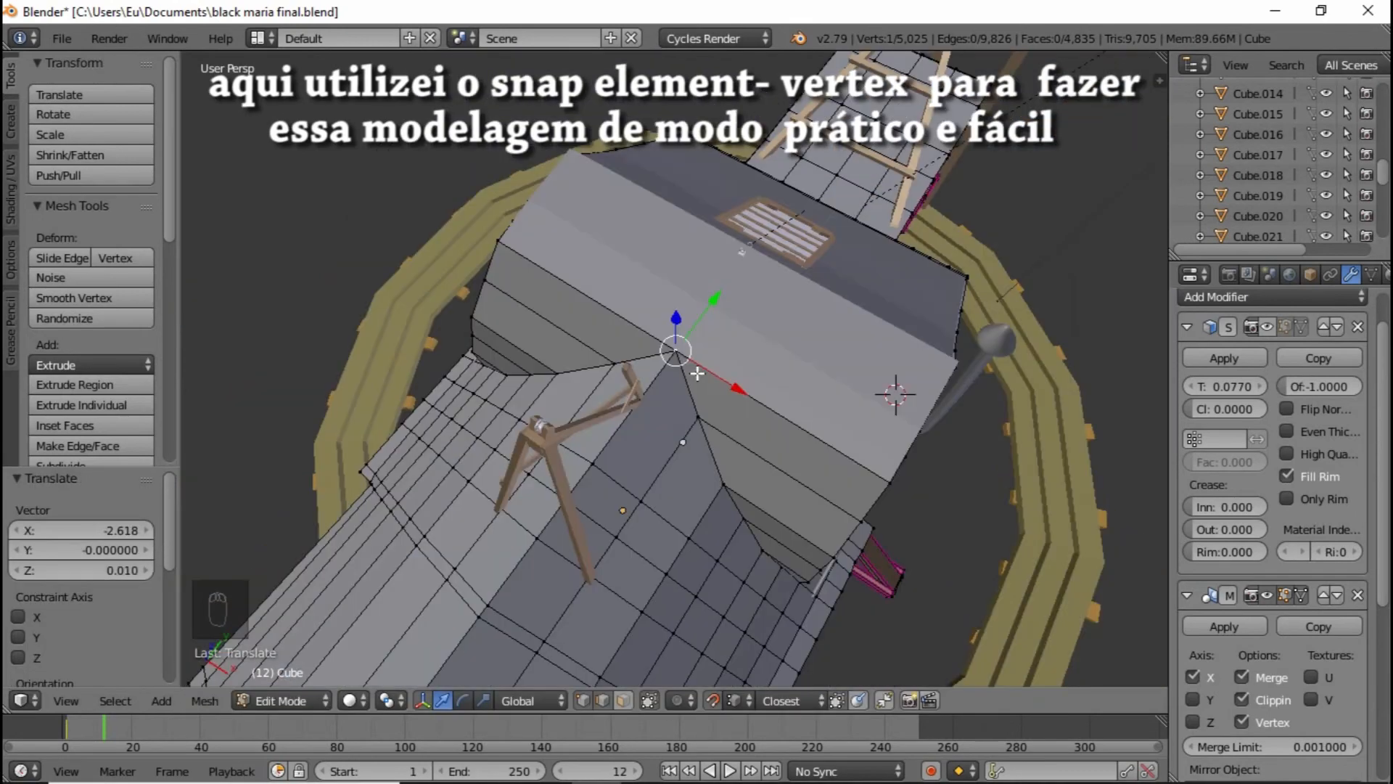
pyautogui.press('a')
pyautogui.press('a')
pyautogui.press('w')
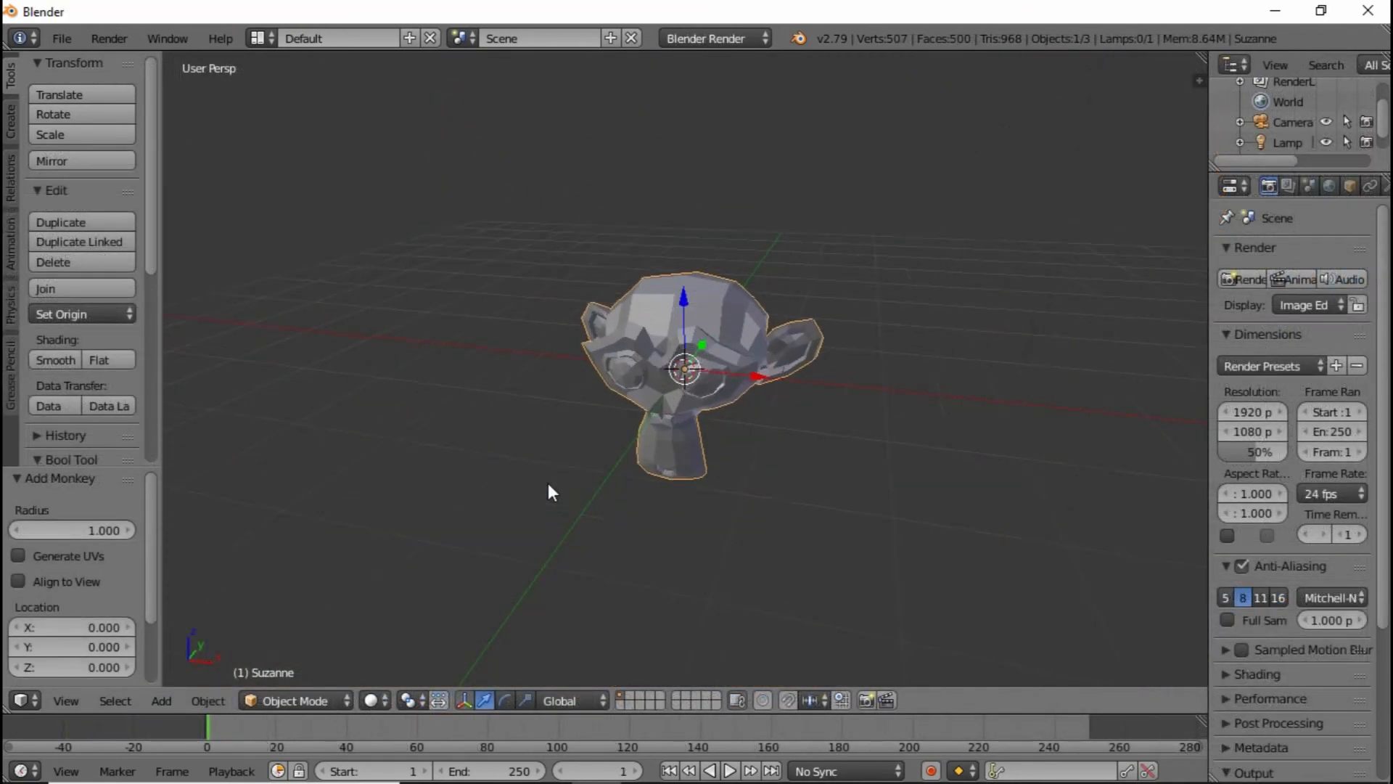
# Add a Subdivision Surface modifier with view level 4 to the monkey head and shade it smooth.
pyautogui.click(1372, 186)
pyautogui.click(1298, 255)
pyautogui.click(1004, 592)
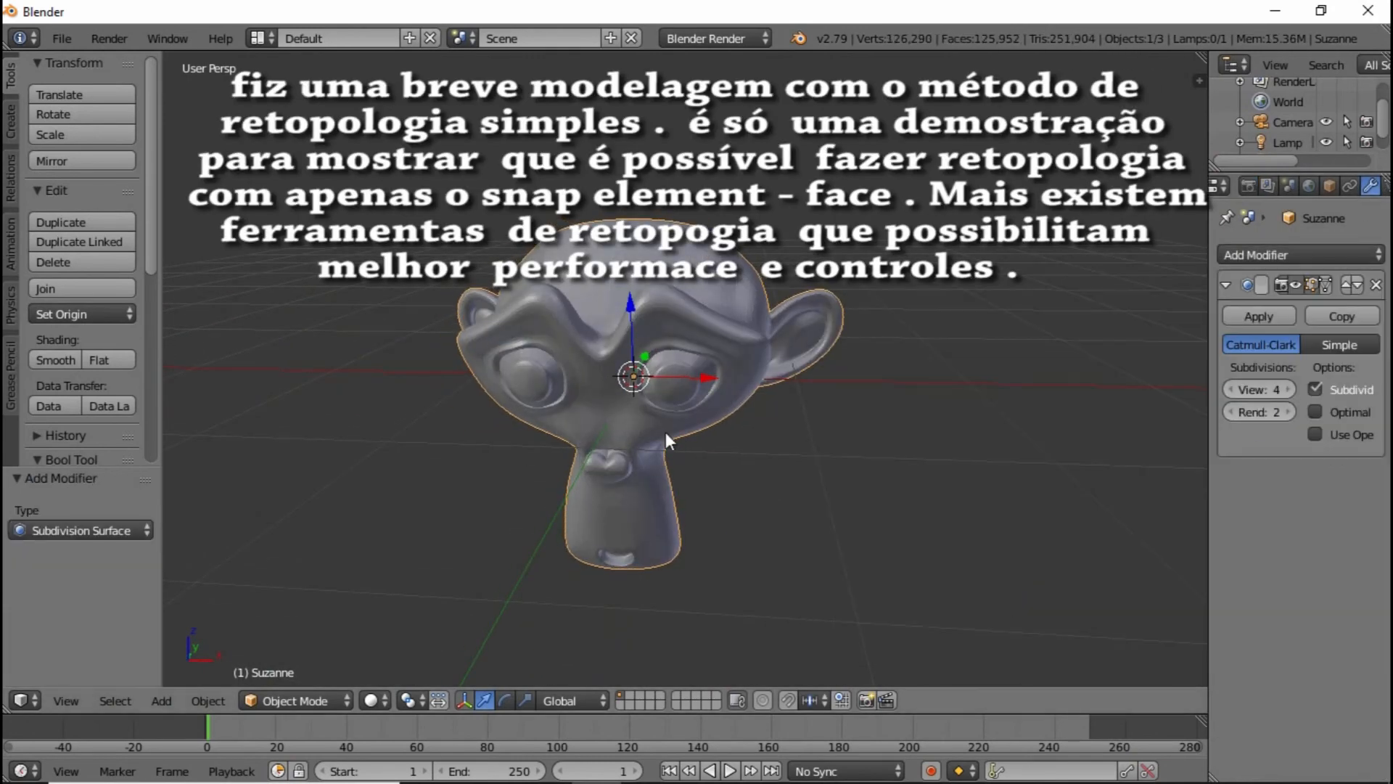
pyautogui.click(56, 360)
# Place the 3D cursor beside the monkey's nose bridge, add a plane aligned to the view and scale it down.
pyautogui.click(605, 445)
pyautogui.click(161, 701)
pyautogui.click(327, 463)
pyautogui.click(18, 581)
pyautogui.press('s')
pyautogui.click(591, 460)
# Scale the plane by about 0.295 and rotate it about 46.6 degrees into a diamond.
pyautogui.scroll(5, 590, 459)
pyautogui.press('s')
pyautogui.press('r')
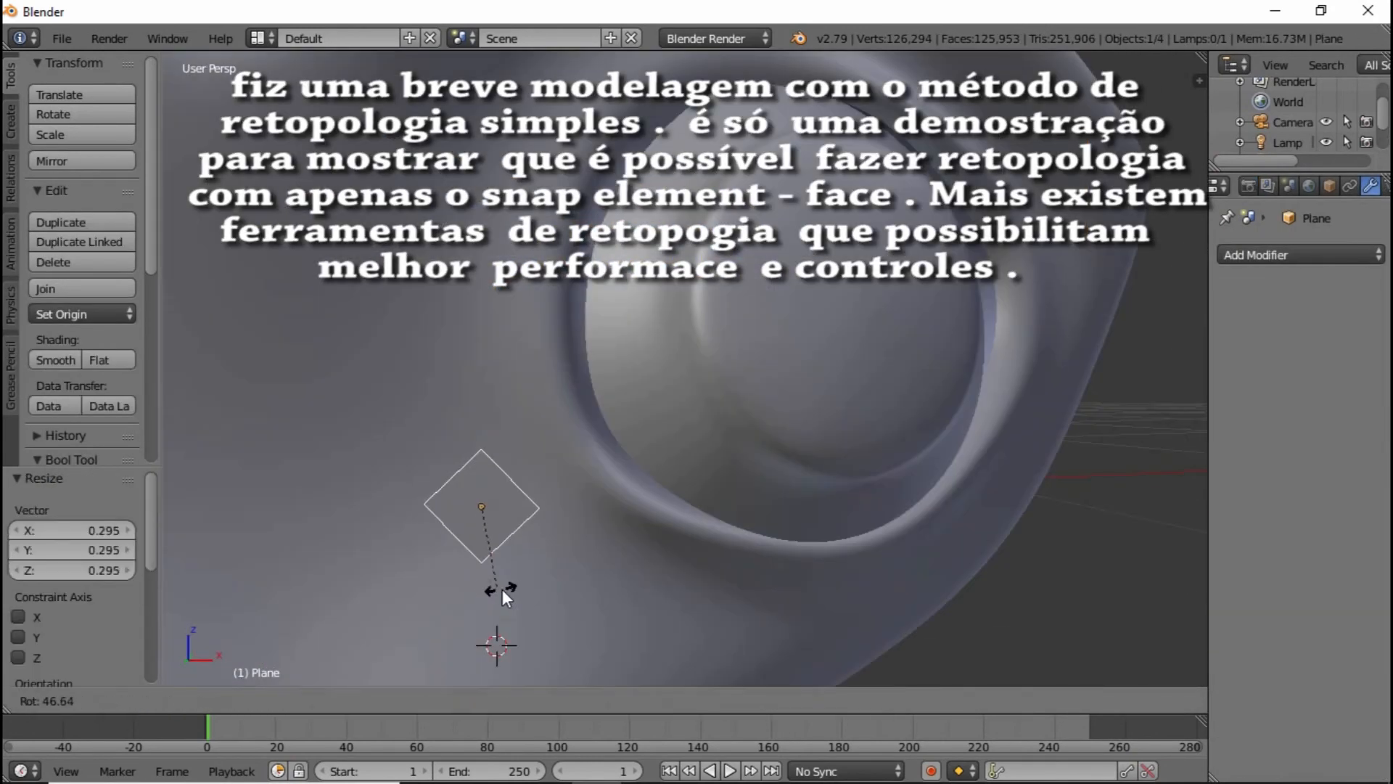
pyautogui.click(502, 589)
pyautogui.scroll(-5, 502, 589)
# Set the snap element to Face and move the plane along Y onto the monkey's skin beside the eye.
pyautogui.press('g')
pyautogui.click(810, 700)
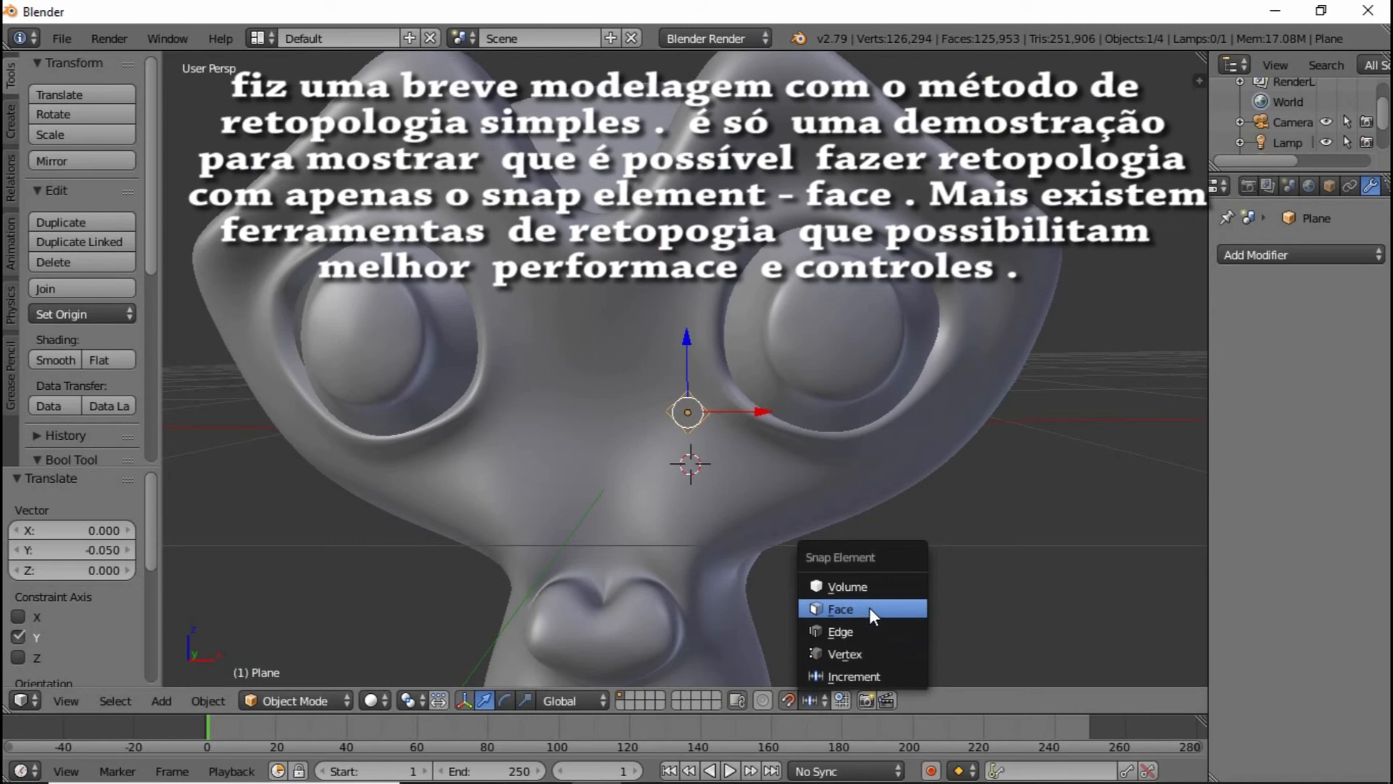
pyautogui.click(868, 609)
pyautogui.moveTo(743, 463); pyautogui.dragTo(639, 450, button='middle')
pyautogui.scroll(2, 638, 450)
pyautogui.moveTo(605, 416); pyautogui.dragTo(599, 421)
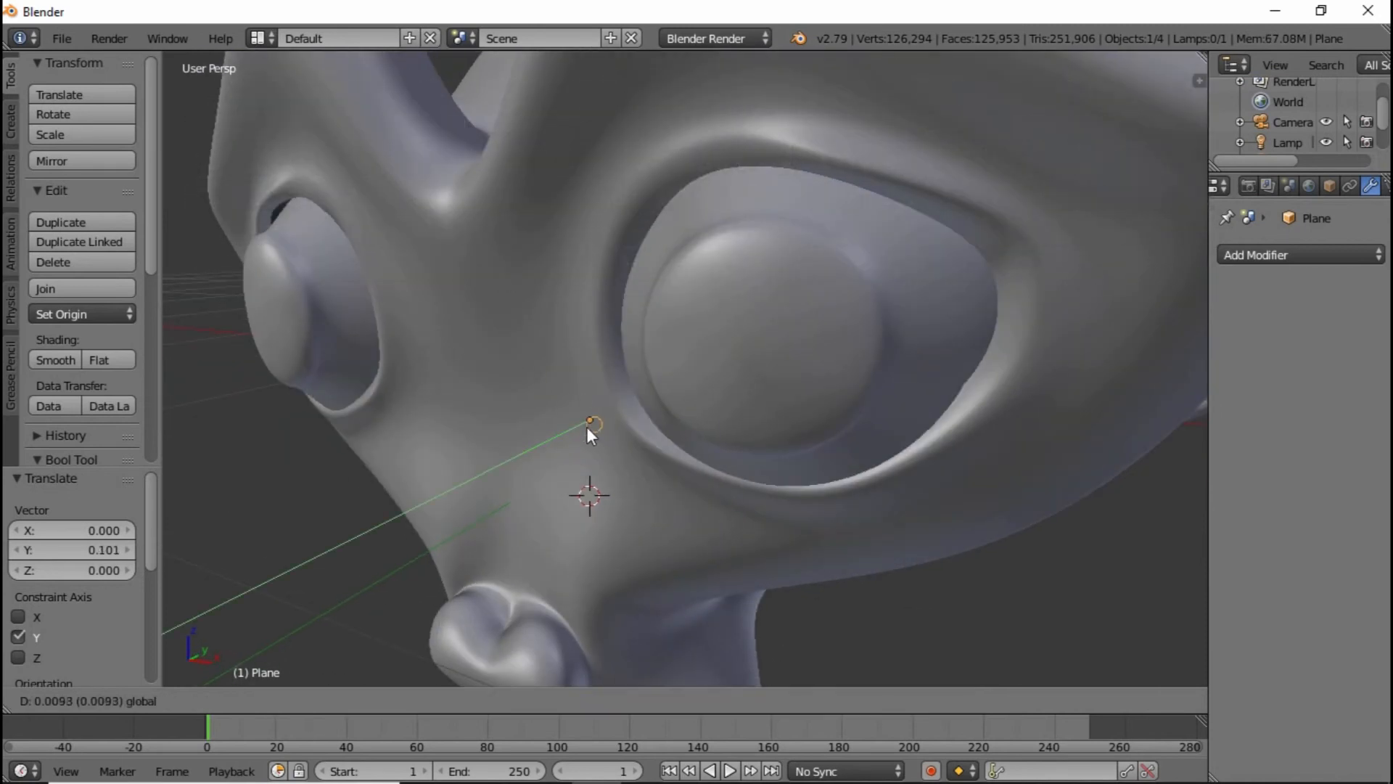
pyautogui.click(568, 437)
# In Edit Mode, extrude the plane into a strip of faces around the eye, rotating and moving each new edge along its contour.
pyautogui.press('Tab')
pyautogui.press('e')
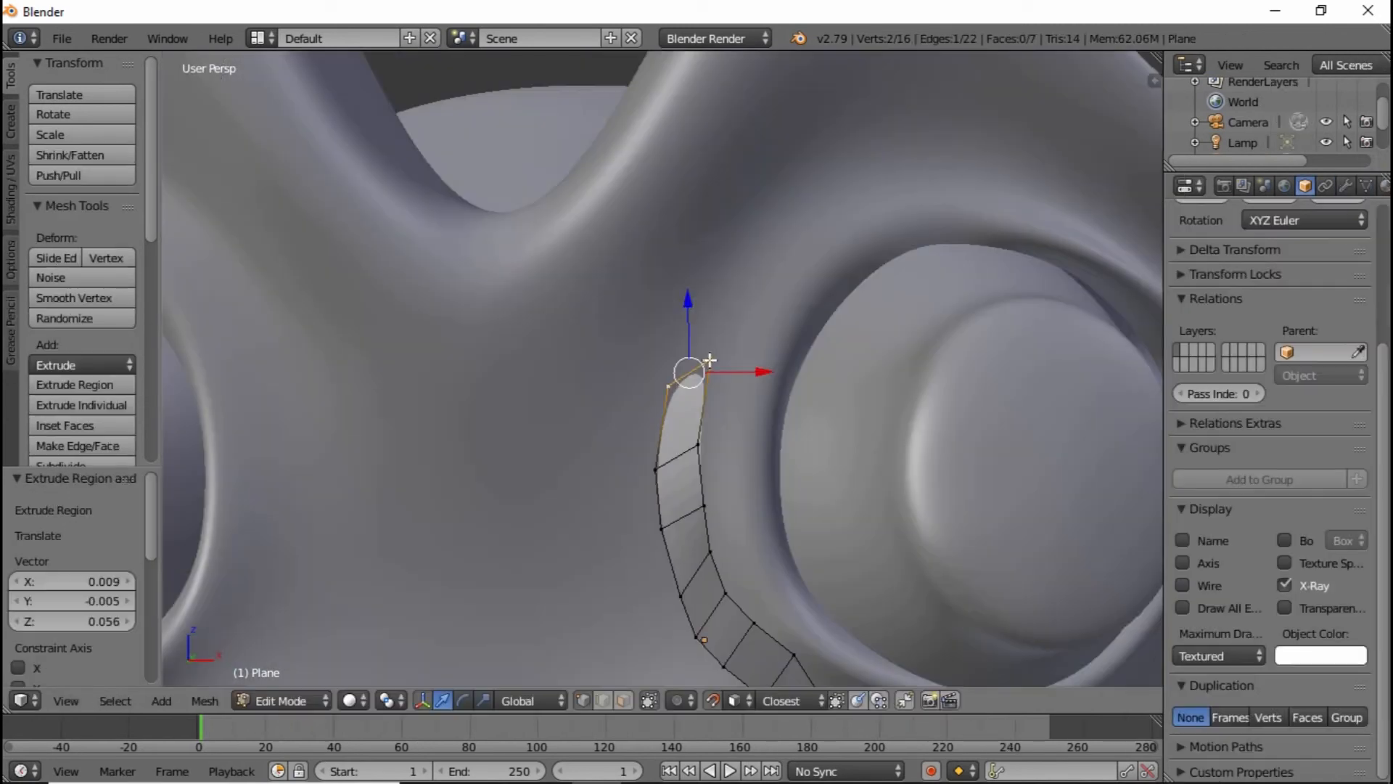
pyautogui.press('e')
pyautogui.click(748, 261)
pyautogui.press('r')
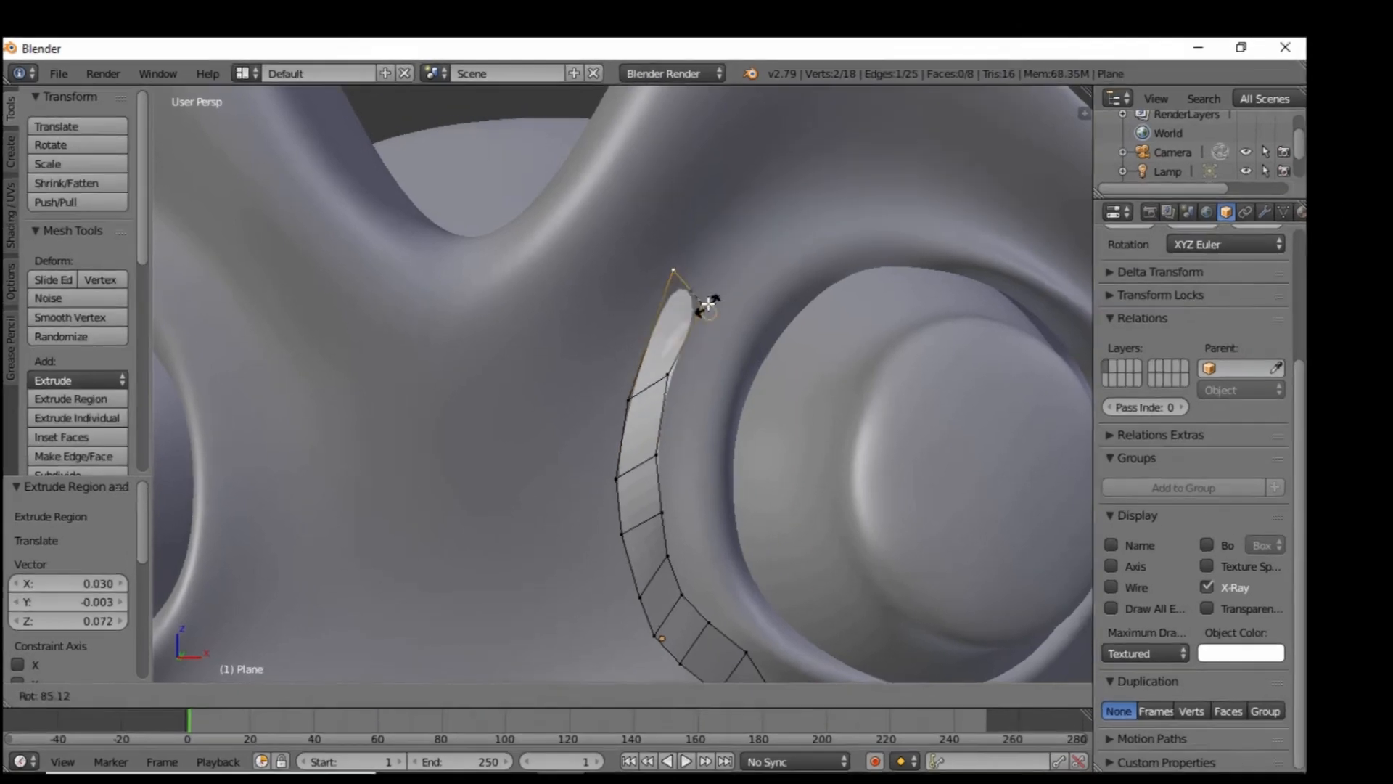
pyautogui.click(755, 285)
pyautogui.press('g')
pyautogui.click(726, 317)
pyautogui.scroll(-3, 627, 373)
pyautogui.press('r')
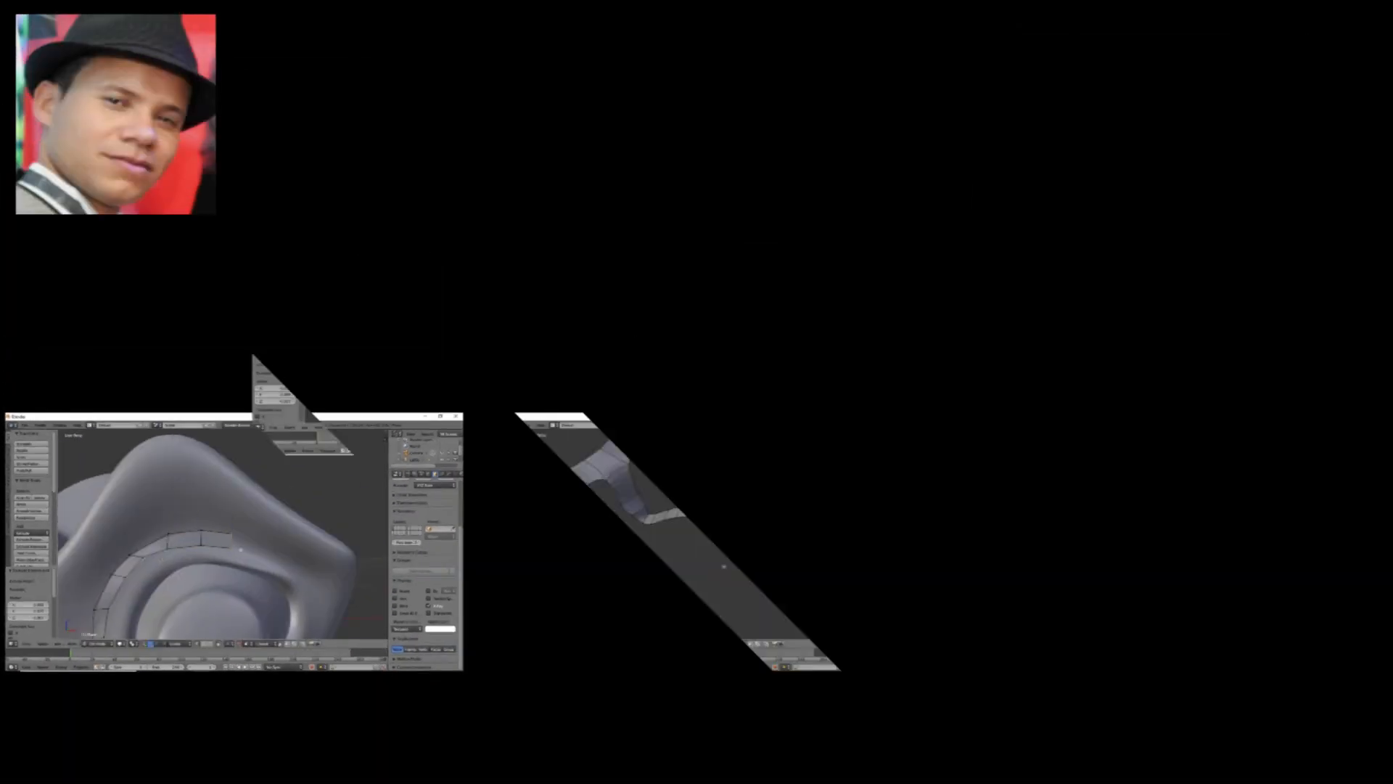